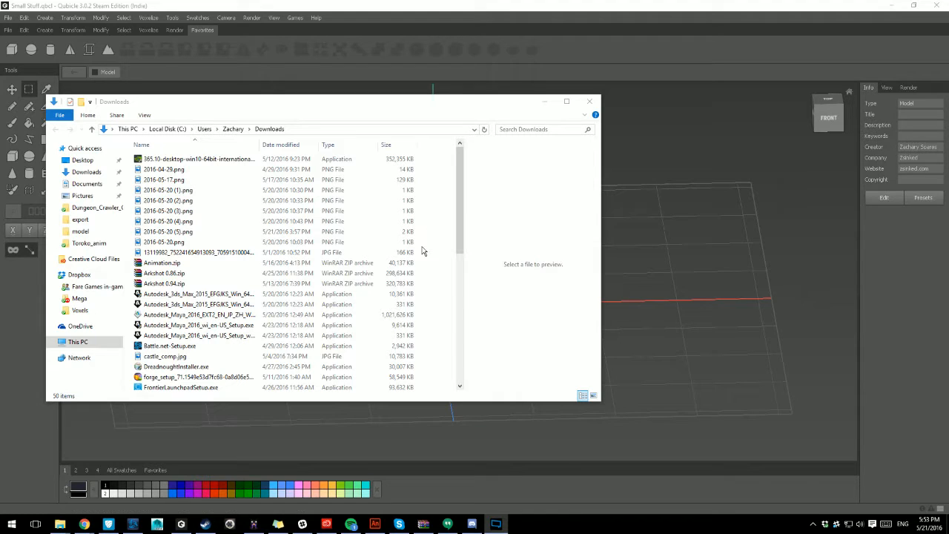
# Step: Import the image 2016-05-20 (5).png from the Downloads folder into the Qubicle scene as a voxel matrix
pyautogui.click(159, 232)
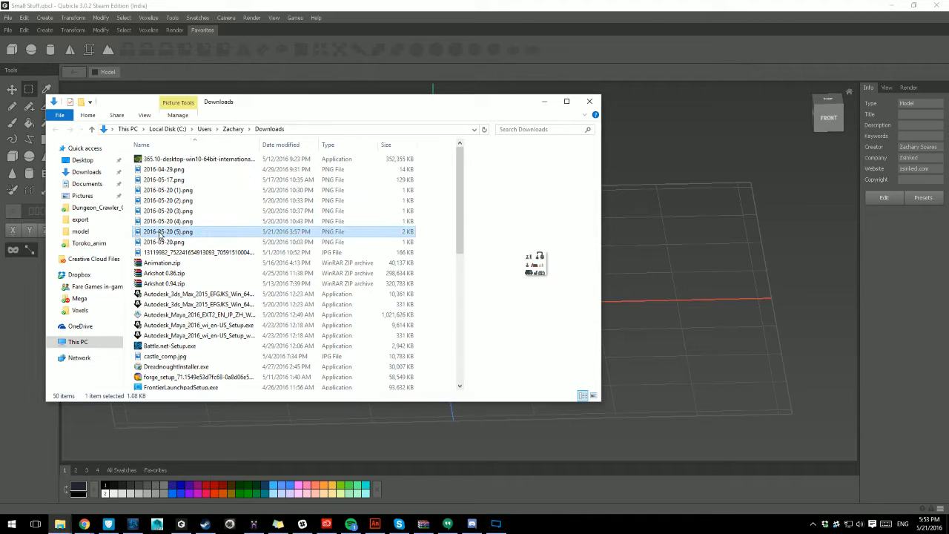
pyautogui.moveTo(159, 232); pyautogui.dragTo(653, 294)
pyautogui.click(545, 102)
pyautogui.moveTo(557, 250); pyautogui.dragTo(518, 259, button='right')
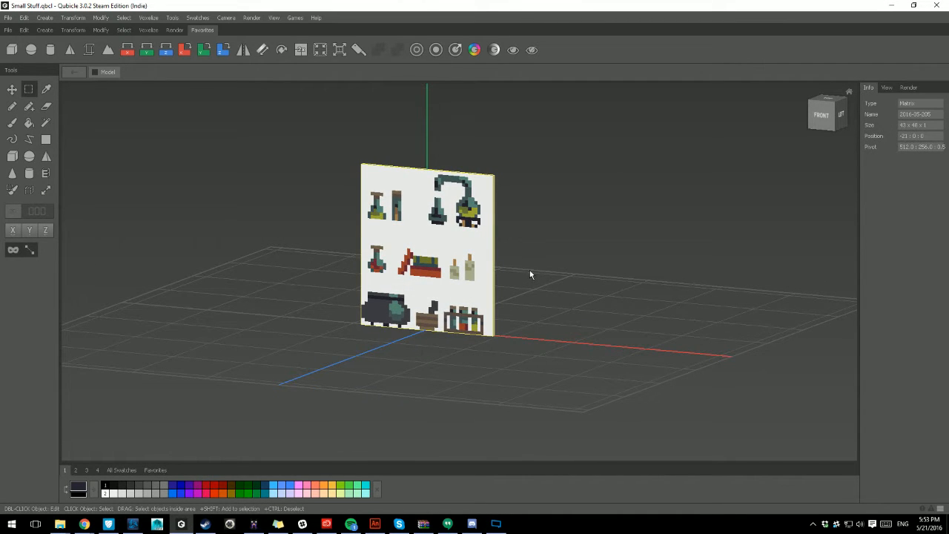
# Step: Open the imported sprite-sheet matrix for editing and delete all of its white background voxels by colour selection
pyautogui.moveTo(440, 237); pyautogui.dragTo(449, 267, button='right')
pyautogui.doubleClick(449, 267)
pyautogui.click(46, 122)
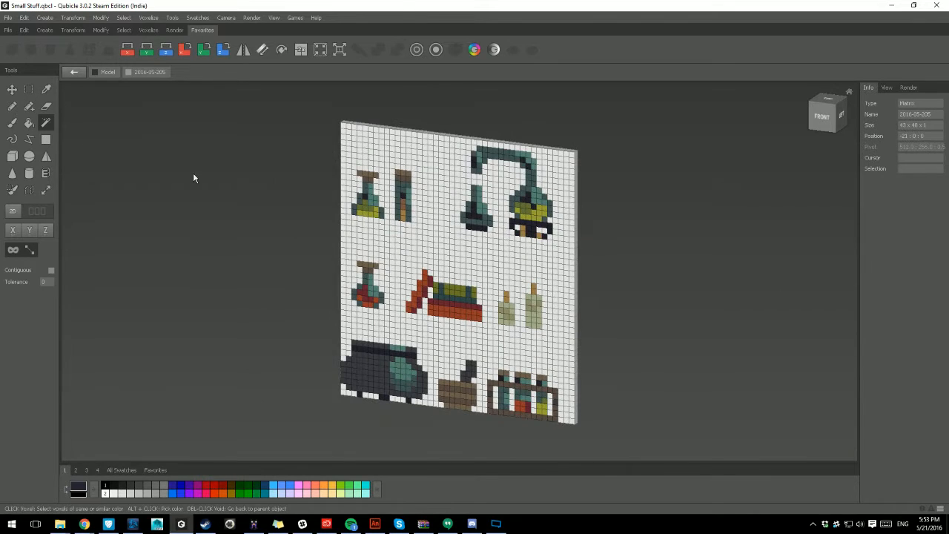
pyautogui.click(475, 259)
pyautogui.press('Delete')
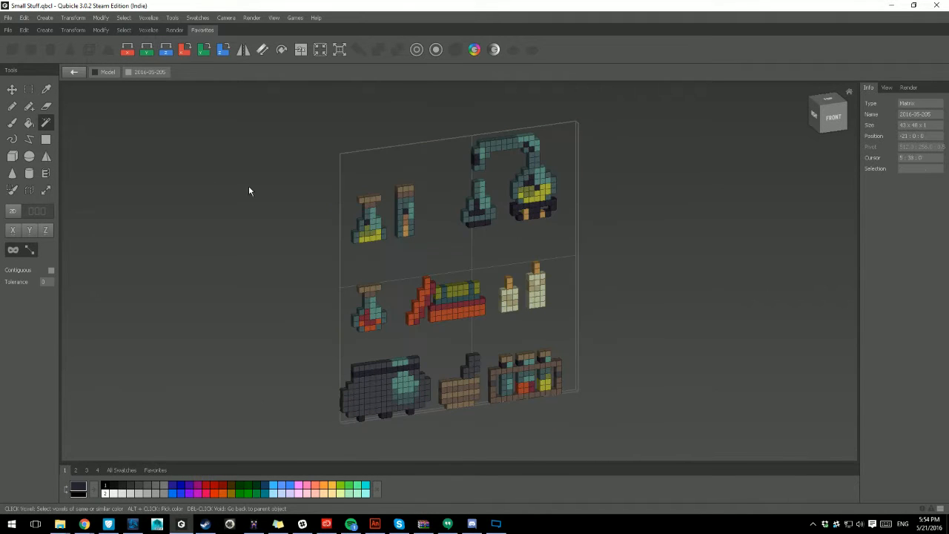
# Step: Split the yellow flask and the narrow tube beside it into their own matrices
pyautogui.click(28, 89)
pyautogui.scroll(-1, 511, 205)
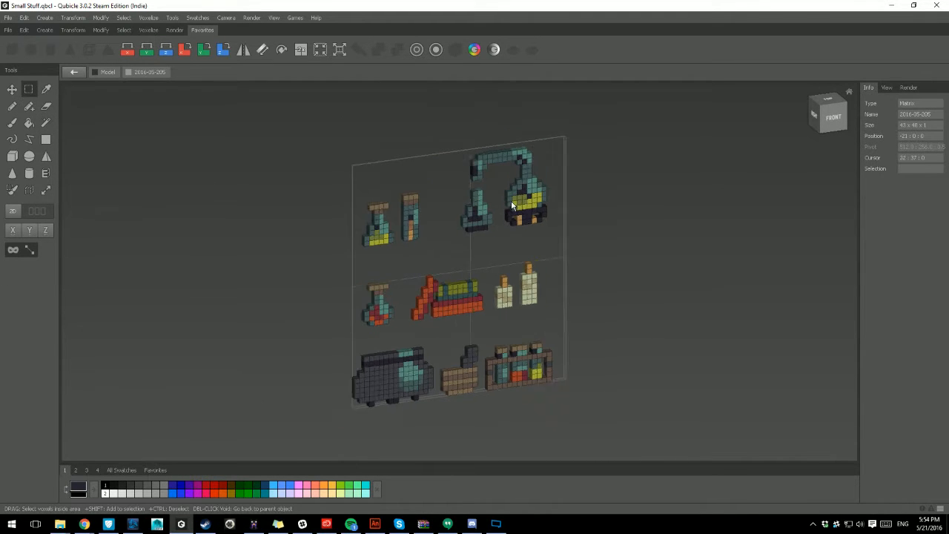
pyautogui.moveTo(512, 206); pyautogui.dragTo(561, 265, button='right')
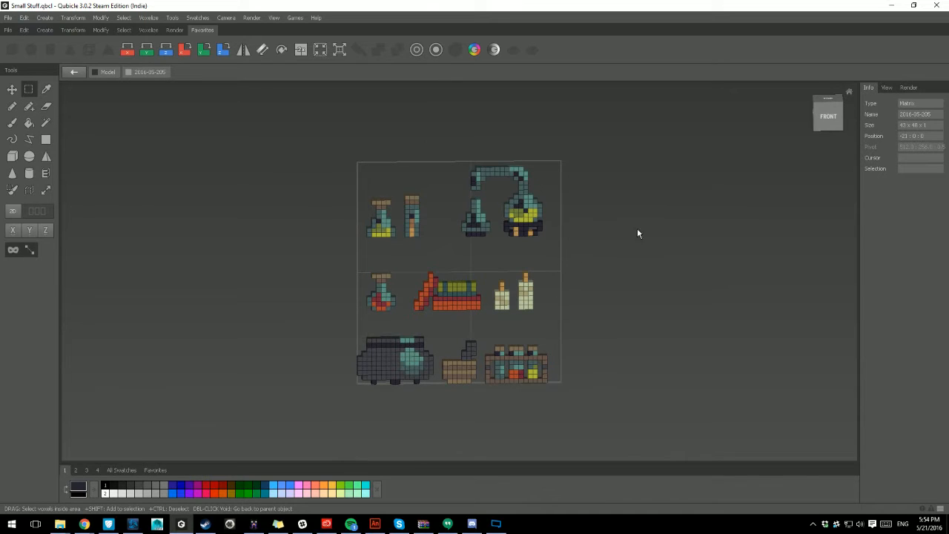
pyautogui.click(822, 123)
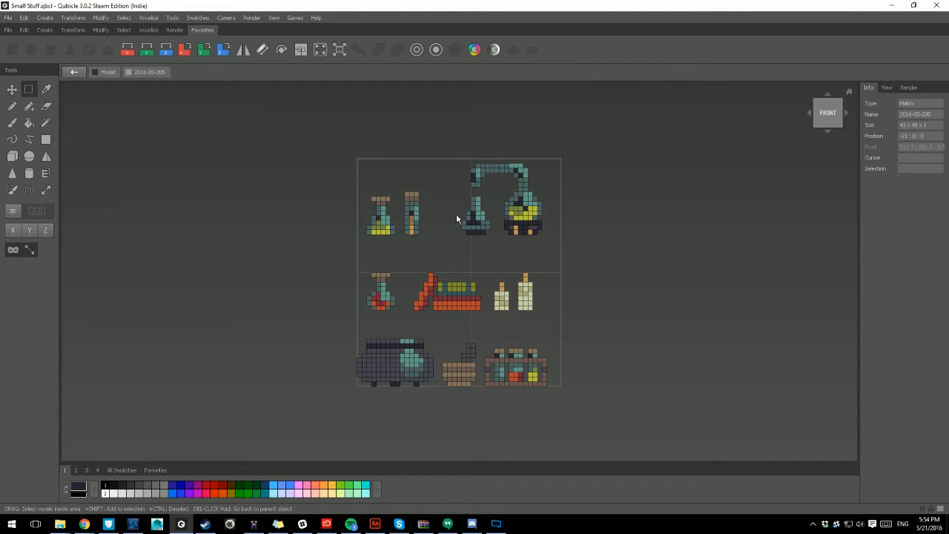
pyautogui.scroll(2, 530, 227)
pyautogui.moveTo(500, 239); pyautogui.dragTo(438, 232, button='right')
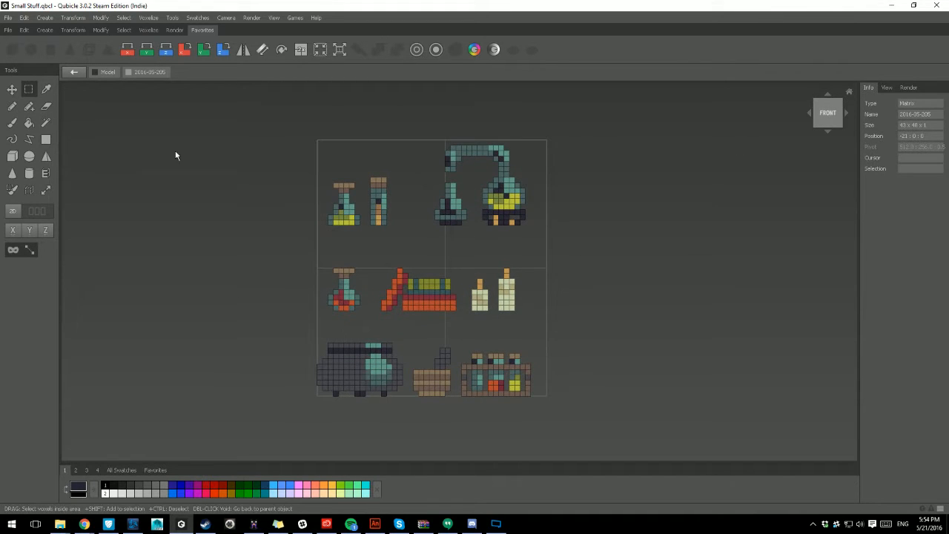
pyautogui.moveTo(359, 170); pyautogui.dragTo(304, 257)
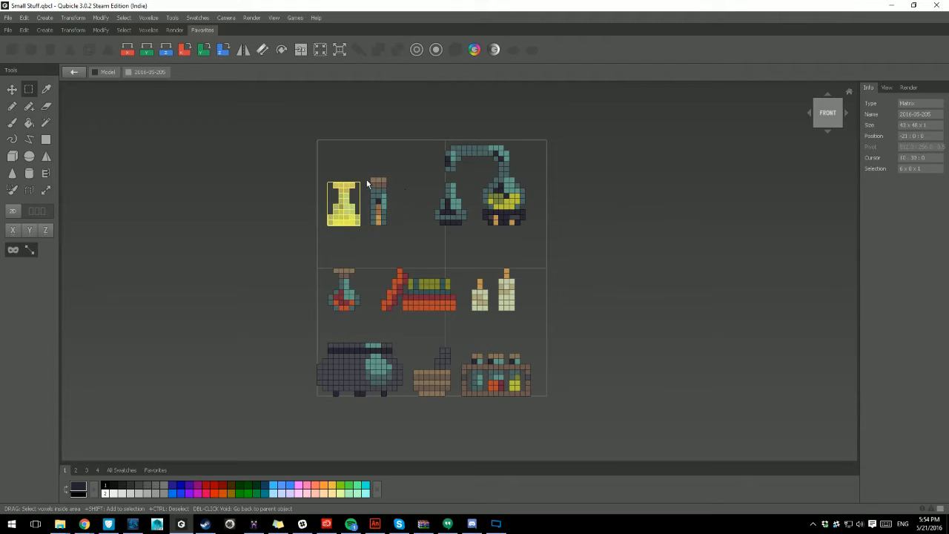
pyautogui.press('Delete')
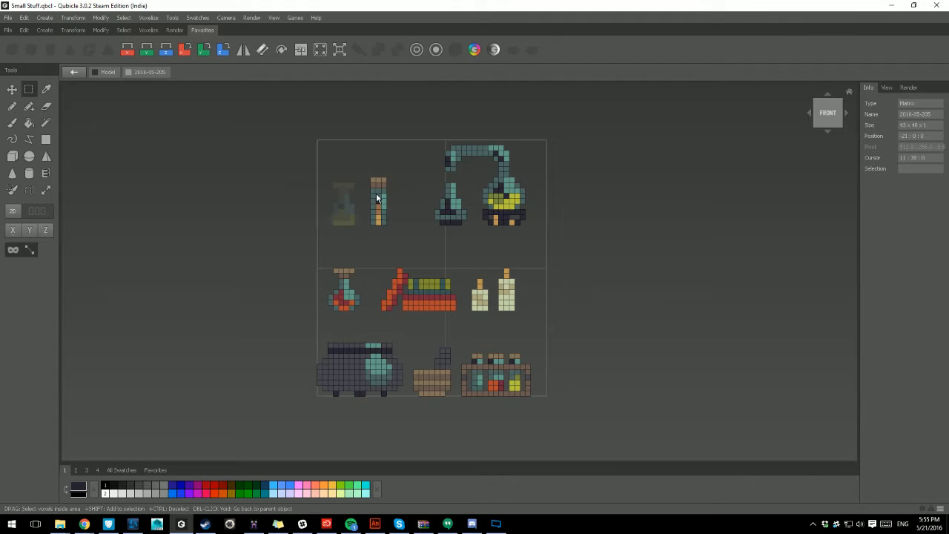
pyautogui.moveTo(399, 168); pyautogui.dragTo(361, 229)
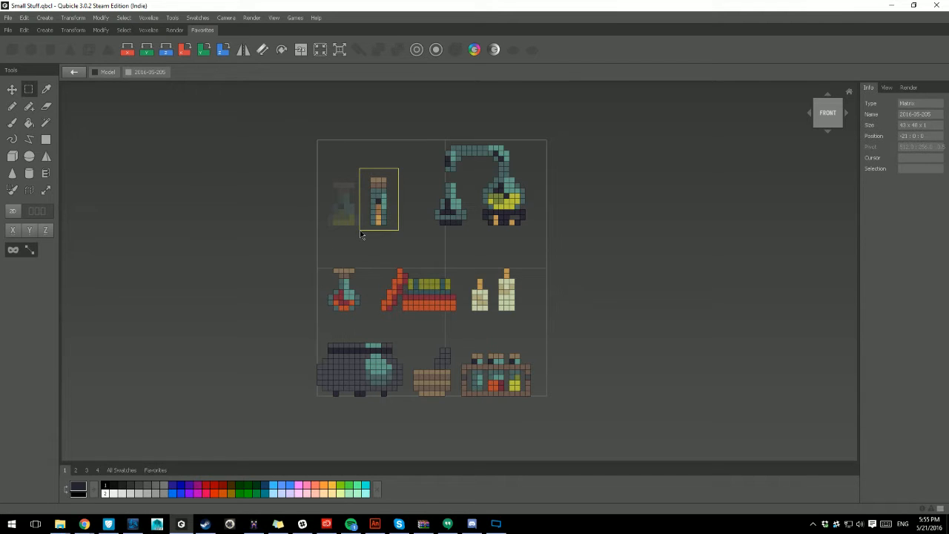
pyautogui.press('Delete')
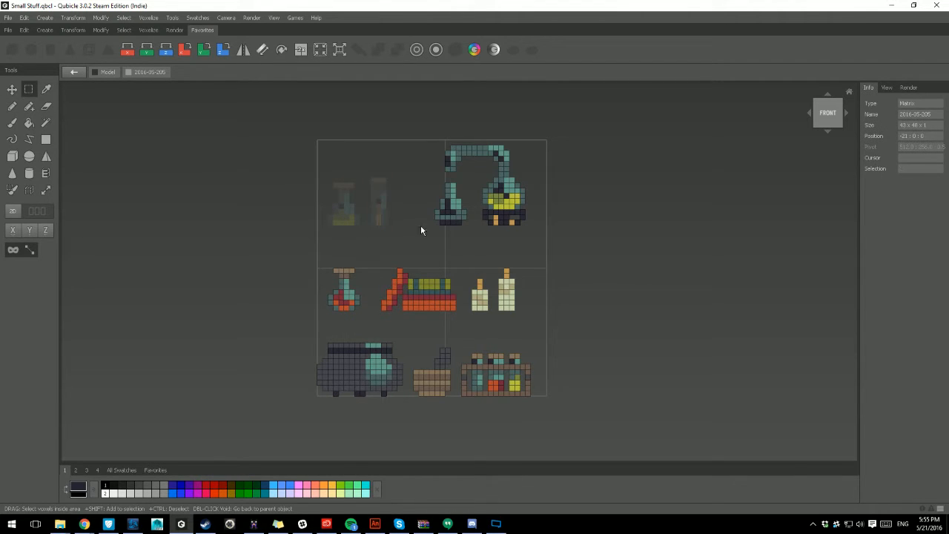
# Step: Split the small dark-based flask and the distillation apparatus into their own matrices
pyautogui.moveTo(468, 183); pyautogui.dragTo(413, 227)
pyautogui.press('Delete')
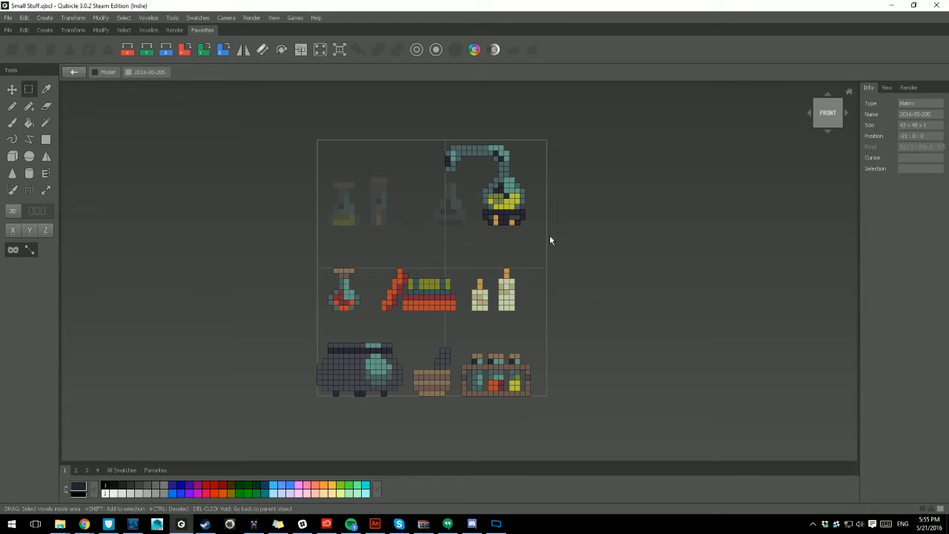
pyautogui.moveTo(549, 237); pyautogui.dragTo(424, 131)
pyautogui.press('Delete')
# Step: Split the red flask, the stack of books and each of the two candles into separate matrices
pyautogui.moveTo(362, 316); pyautogui.dragTo(313, 243)
pyautogui.press('Delete')
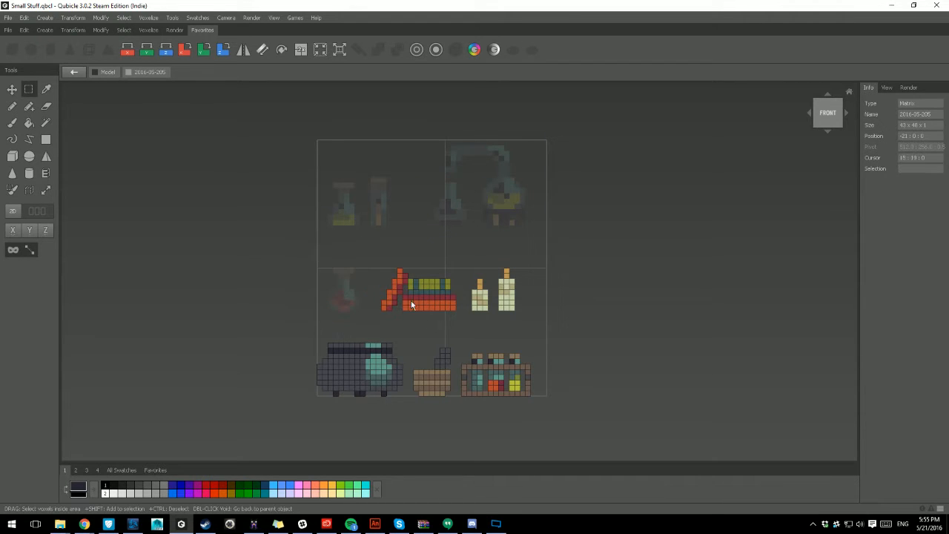
pyautogui.moveTo(457, 317); pyautogui.dragTo(368, 260)
pyautogui.press('Delete')
pyautogui.moveTo(493, 321); pyautogui.dragTo(467, 267)
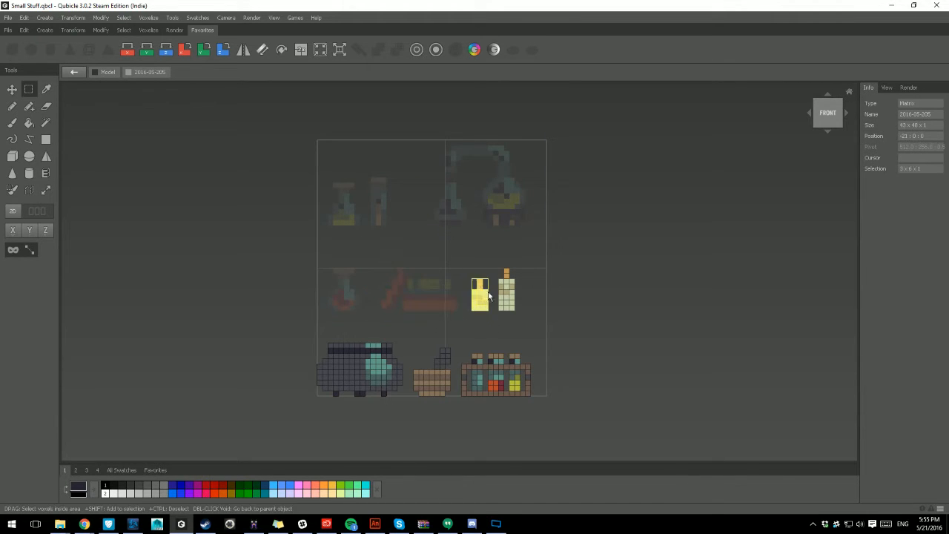
pyautogui.press('Delete')
pyautogui.moveTo(531, 322); pyautogui.dragTo(496, 264)
pyautogui.press('Delete')
# Step: Split the test-tube rack, mortar and cauldron into separate matrices, and delete the emptied source matrix from the model
pyautogui.moveTo(542, 412); pyautogui.dragTo(458, 333)
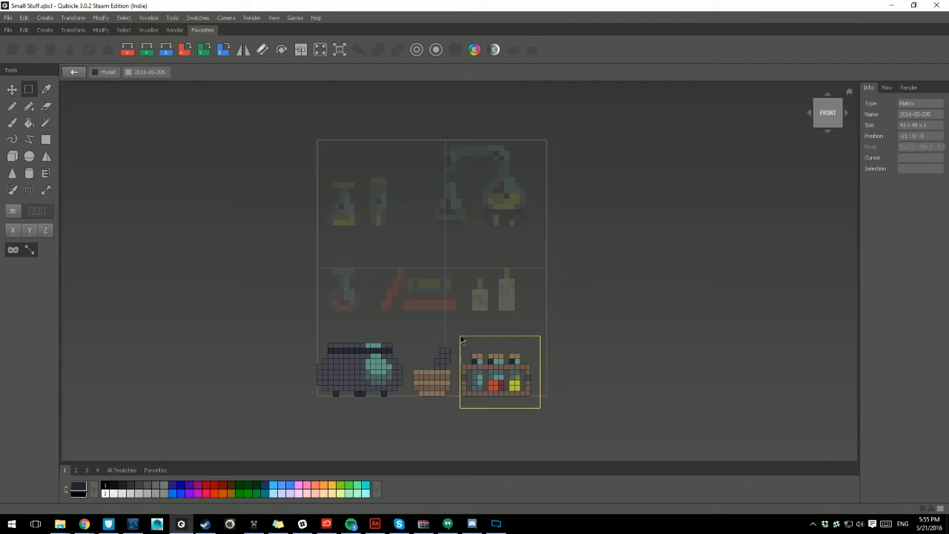
pyautogui.press('Delete')
pyautogui.moveTo(460, 405); pyautogui.dragTo(413, 332)
pyautogui.press('Delete')
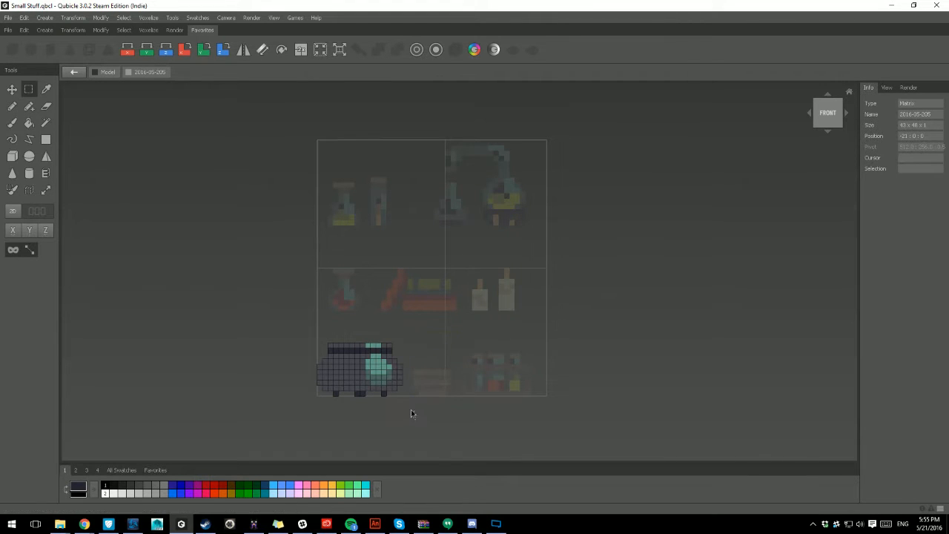
pyautogui.moveTo(411, 409); pyautogui.dragTo(328, 341)
pyautogui.press('Delete')
pyautogui.doubleClick(610, 318)
pyautogui.press('Delete')
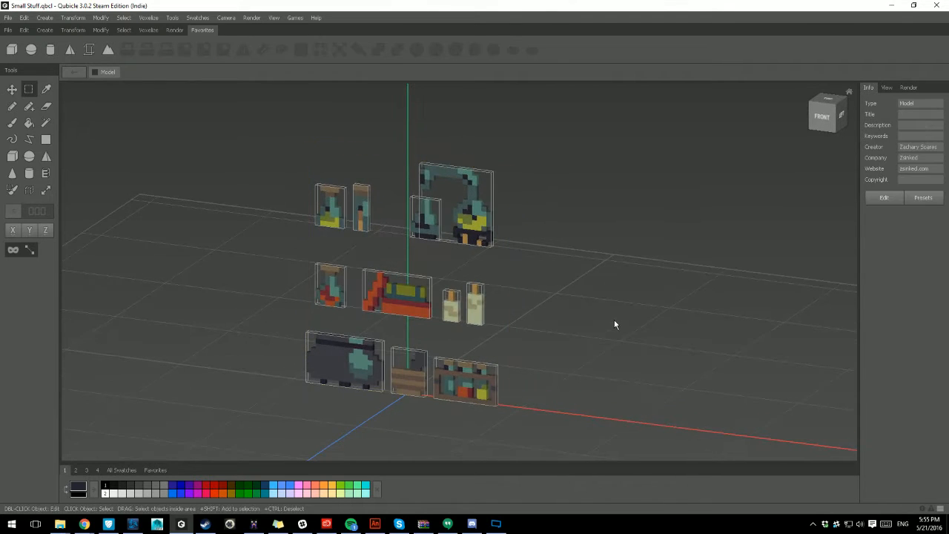
# Step: Move all the split item matrices together along the negative X axis, well clear of the scene origin
pyautogui.scroll(-5, 498, 306)
pyautogui.moveTo(499, 304); pyautogui.dragTo(502, 296, button='middle')
pyautogui.moveTo(502, 296); pyautogui.dragTo(523, 320, button='right')
pyautogui.moveTo(539, 355); pyautogui.dragTo(341, 186)
pyautogui.press('v')
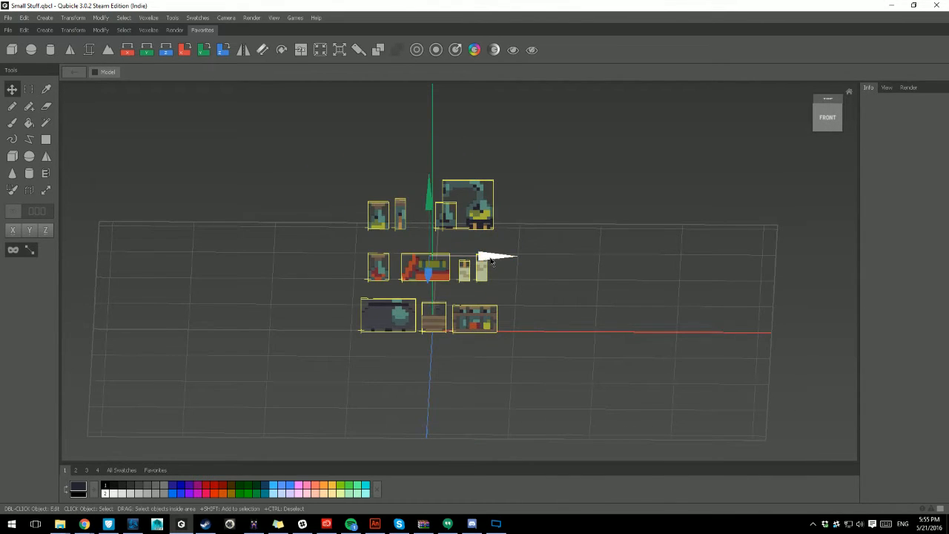
pyautogui.moveTo(495, 256); pyautogui.dragTo(222, 255)
pyautogui.click(282, 258)
pyautogui.moveTo(322, 273); pyautogui.dragTo(369, 284, button='middle')
pyautogui.moveTo(369, 284); pyautogui.dragTo(344, 273, button='right')
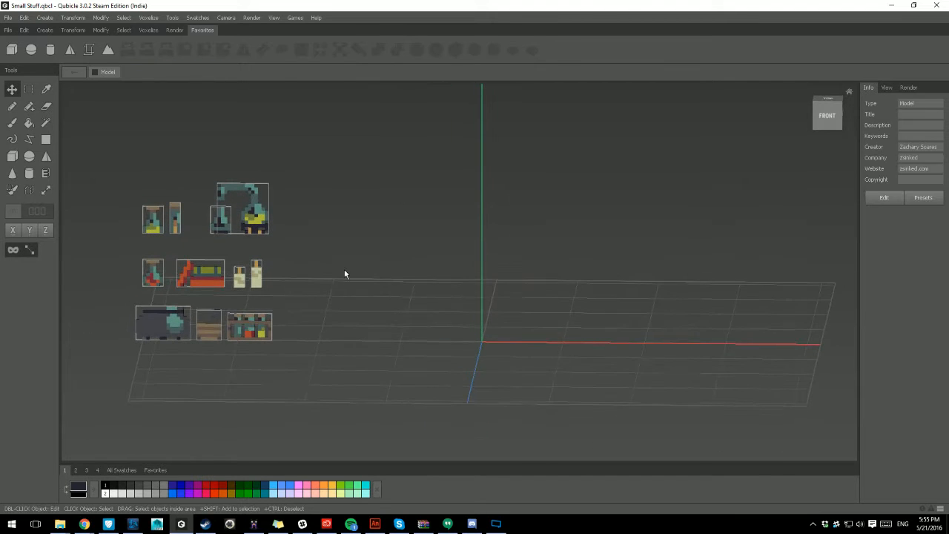
# Step: Place a copy of the test-tube rack matrix at the origin, at position -7 : 0 : 0
pyautogui.click(262, 329)
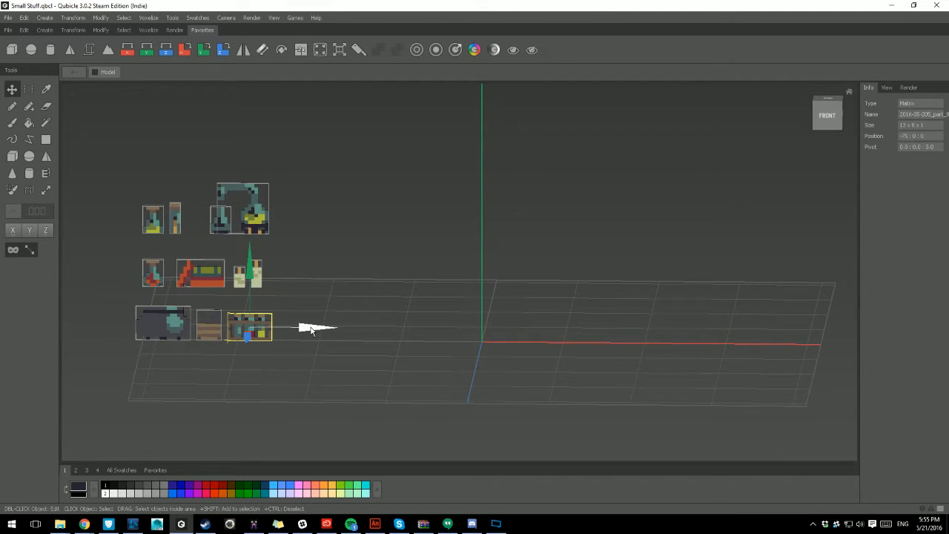
pyautogui.moveTo(312, 332); pyautogui.dragTo(546, 337)
pyautogui.scroll(2, 544, 341)
pyautogui.moveTo(545, 338); pyautogui.dragTo(513, 298, button='middle')
pyautogui.moveTo(513, 298); pyautogui.dragTo(466, 288, button='right')
pyautogui.scroll(1, 498, 308)
pyautogui.moveTo(563, 274); pyautogui.dragTo(508, 280, button='right')
pyautogui.scroll(-3, 474, 274)
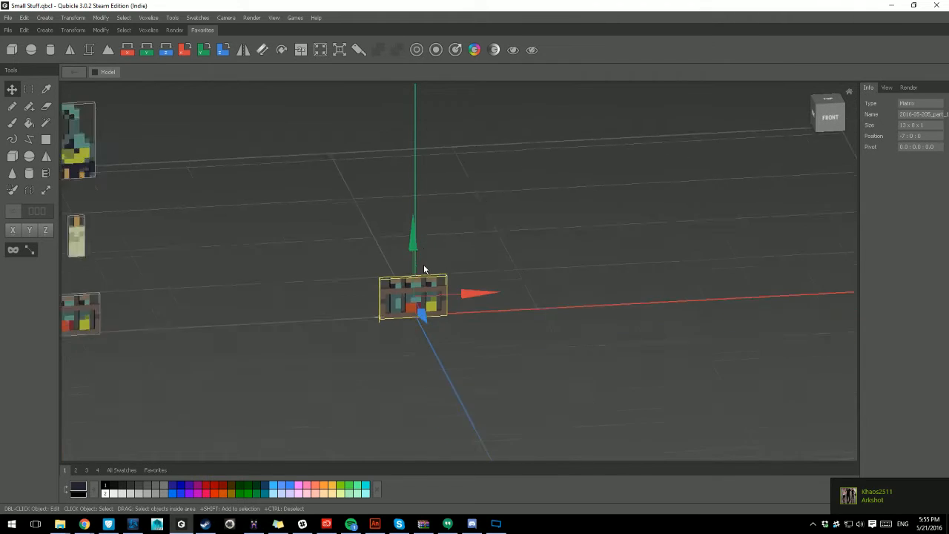
pyautogui.moveTo(423, 269); pyautogui.dragTo(540, 275, button='middle')
pyautogui.scroll(2, 549, 273)
pyautogui.moveTo(559, 273); pyautogui.dragTo(375, 311, button='right')
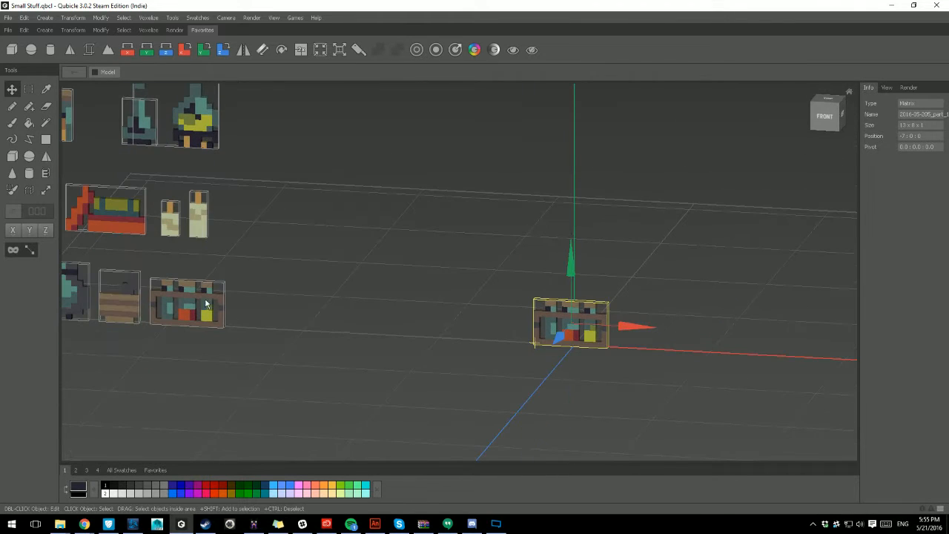
# Step: Nudge the rack copy along the X axis to position -6 : 0 : 0
pyautogui.moveTo(635, 332)
pyautogui.mouseDown()
pyautogui.moveTo(274, 310)
pyautogui.moveTo(210, 295)
pyautogui.moveTo(248, 307)
pyautogui.moveTo(627, 337)
pyautogui.mouseUp()
pyautogui.scroll(1, 636, 330)
pyautogui.moveTo(636, 331); pyautogui.dragTo(565, 329, button='middle')
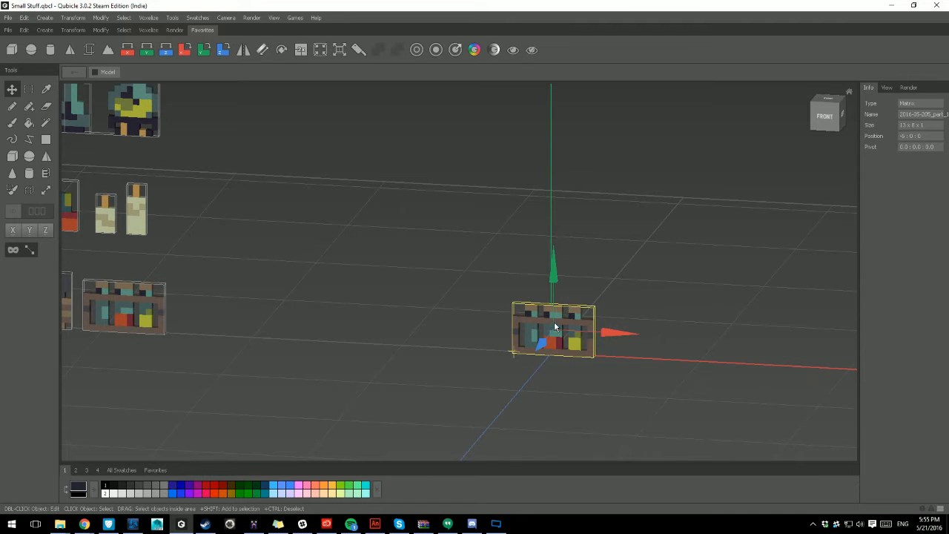
pyautogui.moveTo(615, 318); pyautogui.dragTo(613, 334, button='right')
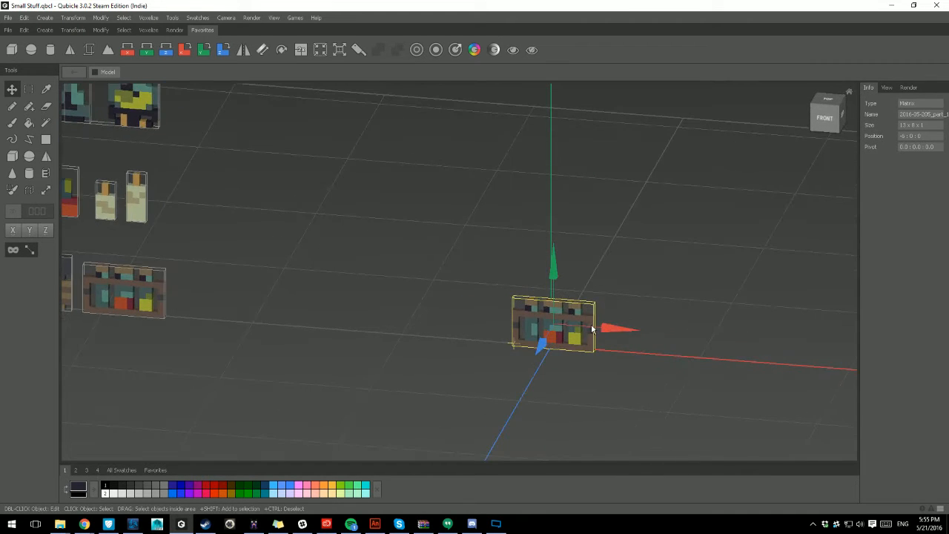
pyautogui.moveTo(266, 292); pyautogui.dragTo(289, 280, button='middle')
pyautogui.click(288, 280)
pyautogui.moveTo(441, 292); pyautogui.dragTo(348, 297, button='middle')
pyautogui.moveTo(645, 297); pyautogui.dragTo(586, 284, button='middle')
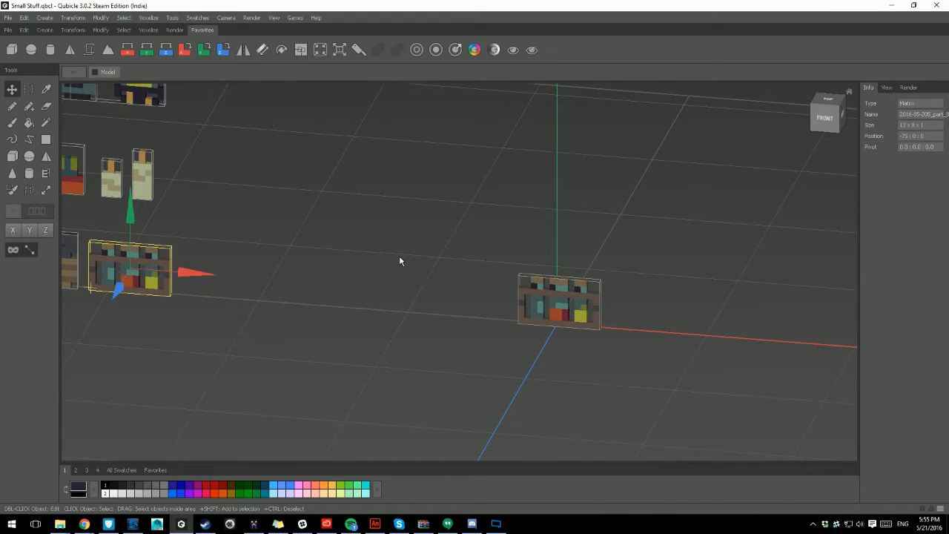
pyautogui.moveTo(620, 265); pyautogui.dragTo(575, 282, button='right')
# Step: Move the rack copy at the origin to position -7 : 0 : 2
pyautogui.click(833, 100)
pyautogui.click(525, 146)
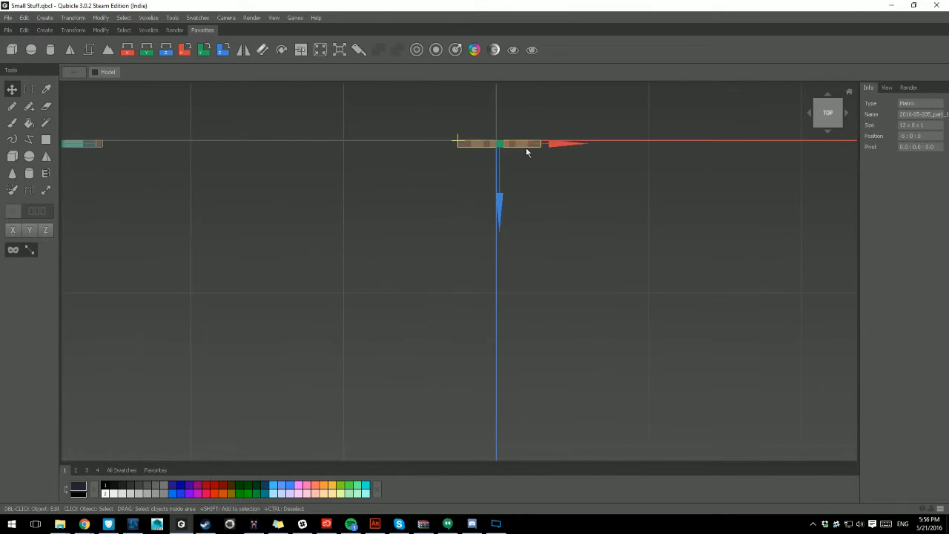
pyautogui.press('f')
pyautogui.moveTo(464, 329); pyautogui.dragTo(500, 363)
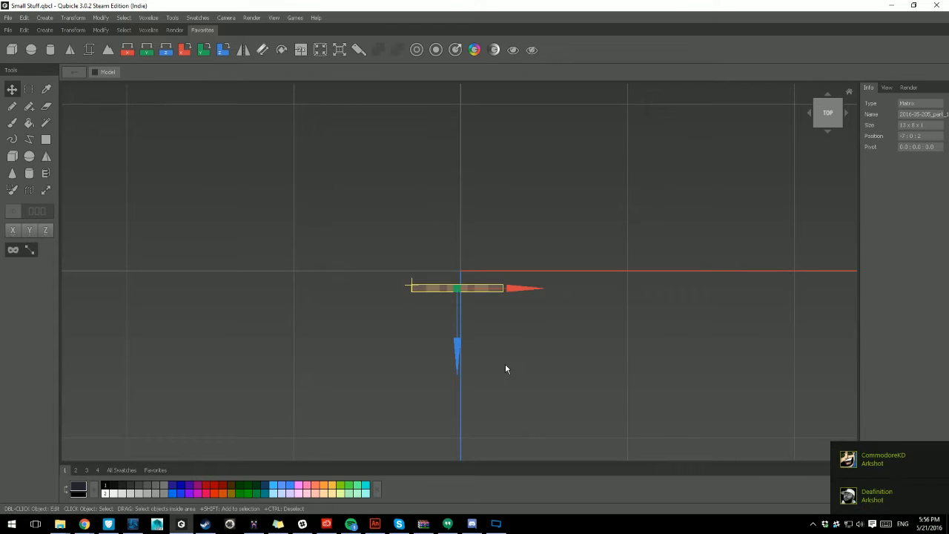
# Step: Place four more copies of the rack slice directly behind one another along Z, ending at Z position -2
pyautogui.hotkey('ctrl', 'd')
pyautogui.hotkey('ctrl', 'd')
pyautogui.hotkey('ctrl', 'd')
pyautogui.hotkey('ctrl', 'd')
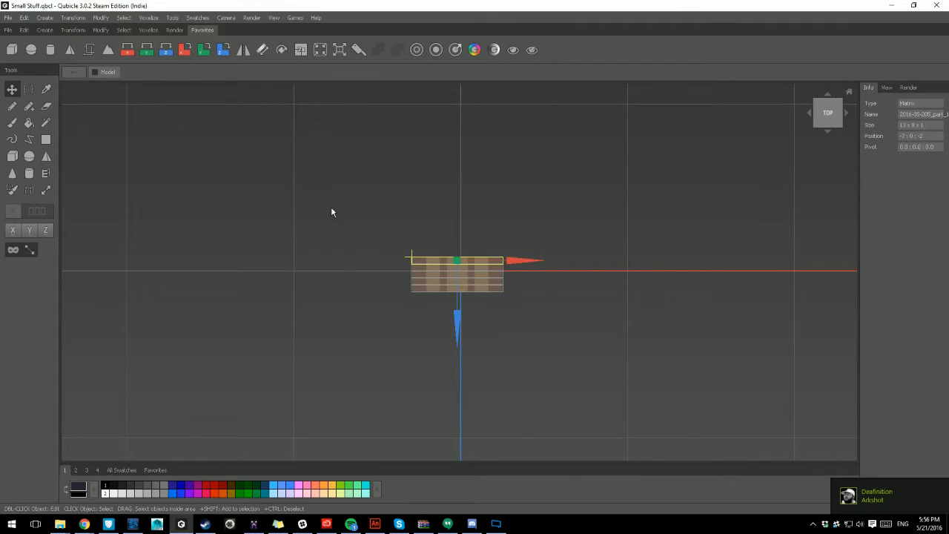
# Step: Select all five stacked rack slices and merge them into one matrix with Boolean Union
pyautogui.click(28, 89)
pyautogui.moveTo(443, 307); pyautogui.dragTo(451, 263, button='right')
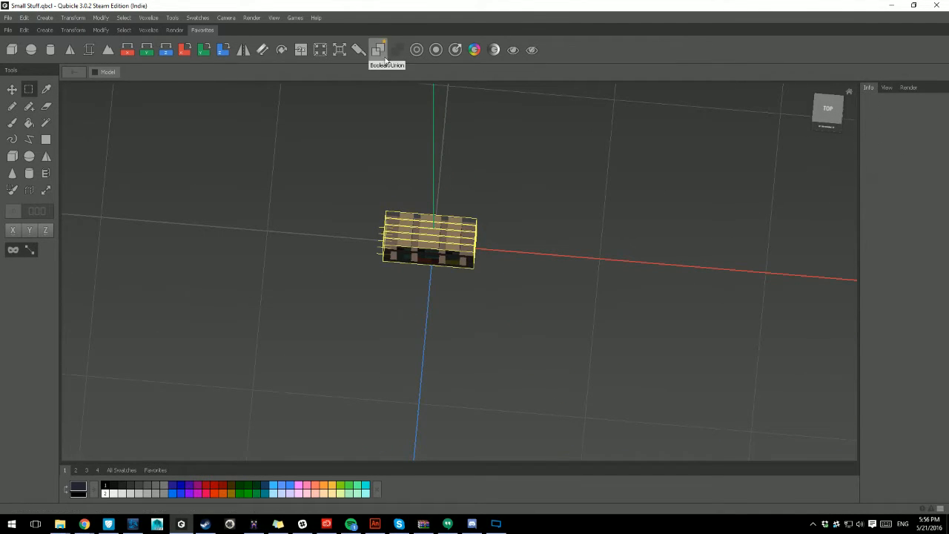
pyautogui.click(377, 50)
pyautogui.moveTo(544, 267); pyautogui.dragTo(527, 273, button='right')
pyautogui.scroll(2, 511, 271)
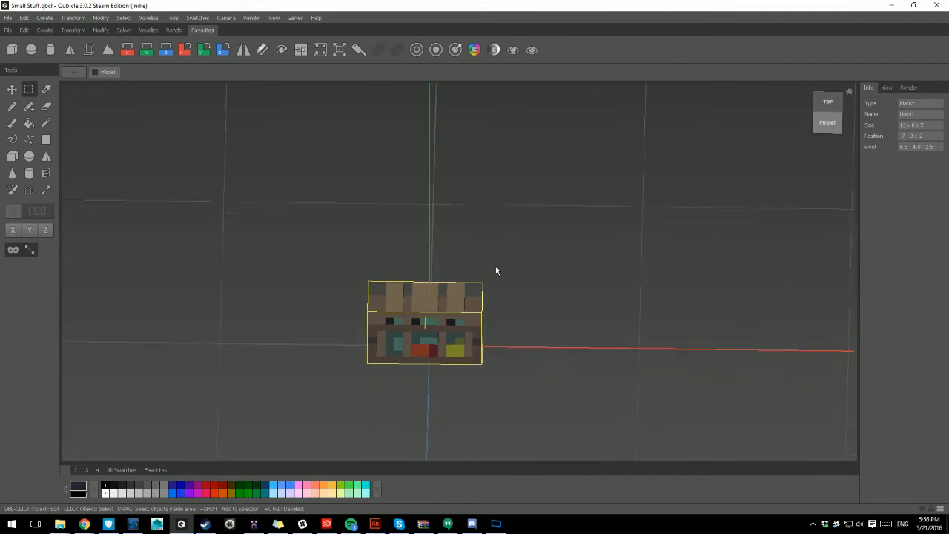
pyautogui.moveTo(496, 269); pyautogui.dragTo(493, 253, button='middle')
# Step: Open the merged rack matrix, examine its thickened voxel shape from an angle, and return to the model
pyautogui.doubleClick(445, 306)
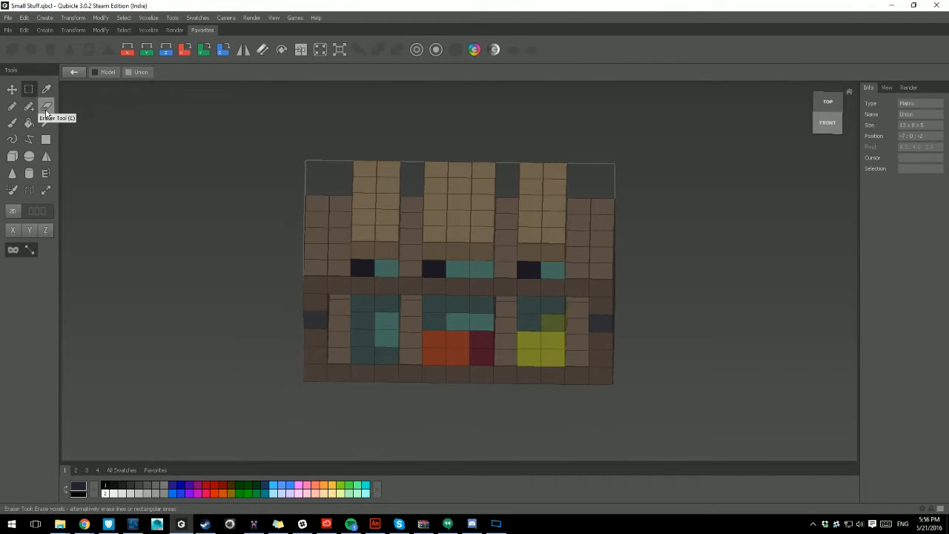
pyautogui.click(46, 106)
pyautogui.scroll(1, 354, 227)
pyautogui.moveTo(355, 227)
pyautogui.mouseDown(button='right')
pyautogui.moveTo(397, 227)
pyautogui.moveTo(348, 223)
pyautogui.mouseUp(button='right')
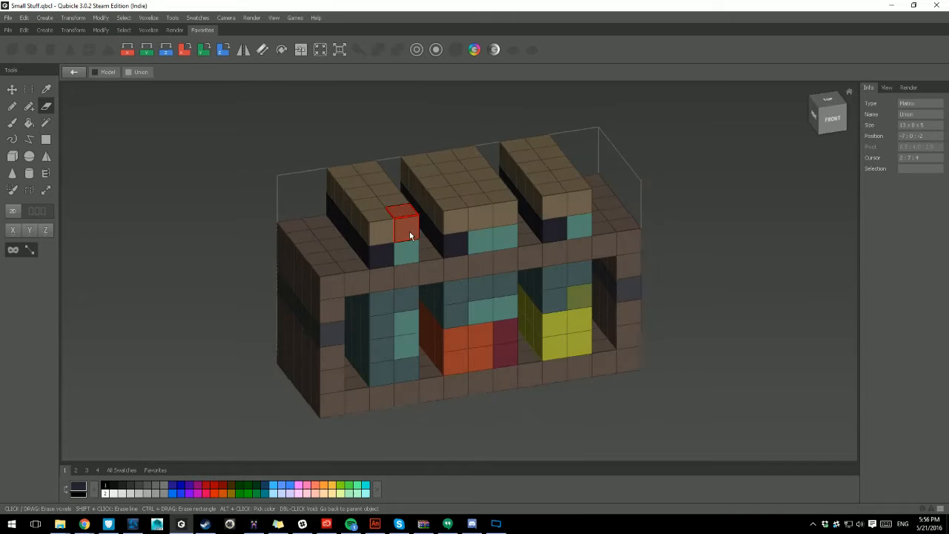
pyautogui.doubleClick(731, 243)
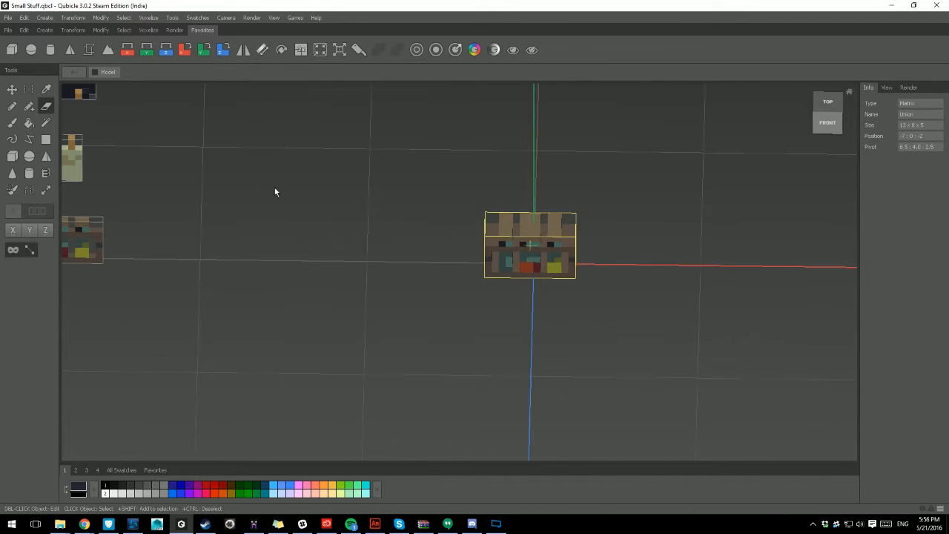
# Step: Copy the flat test-tube rack sprite to position 10 : 0 : 0 beside the merged rack and open the copy for voxel editing
pyautogui.click(12, 89)
pyautogui.click(83, 255)
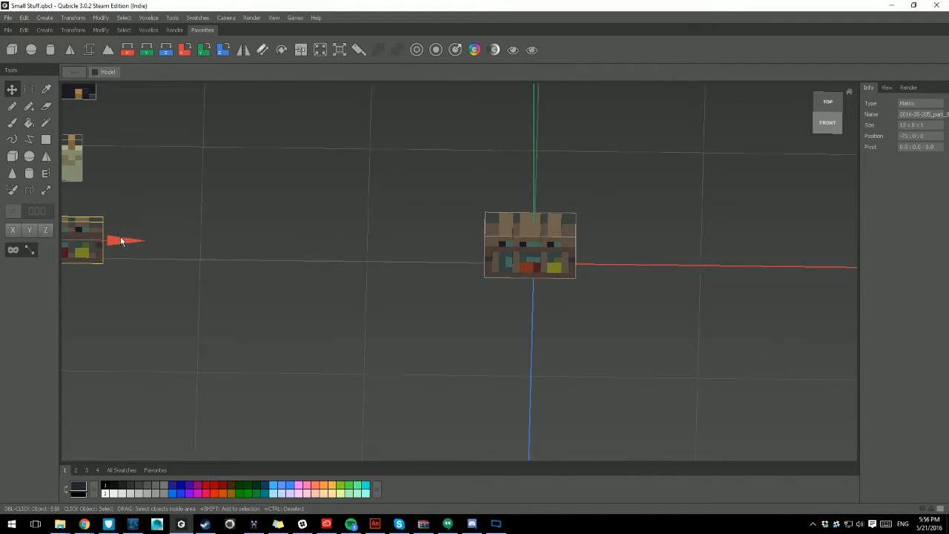
pyautogui.moveTo(83, 255); pyautogui.dragTo(658, 259)
pyautogui.moveTo(657, 259); pyautogui.dragTo(430, 261, button='middle')
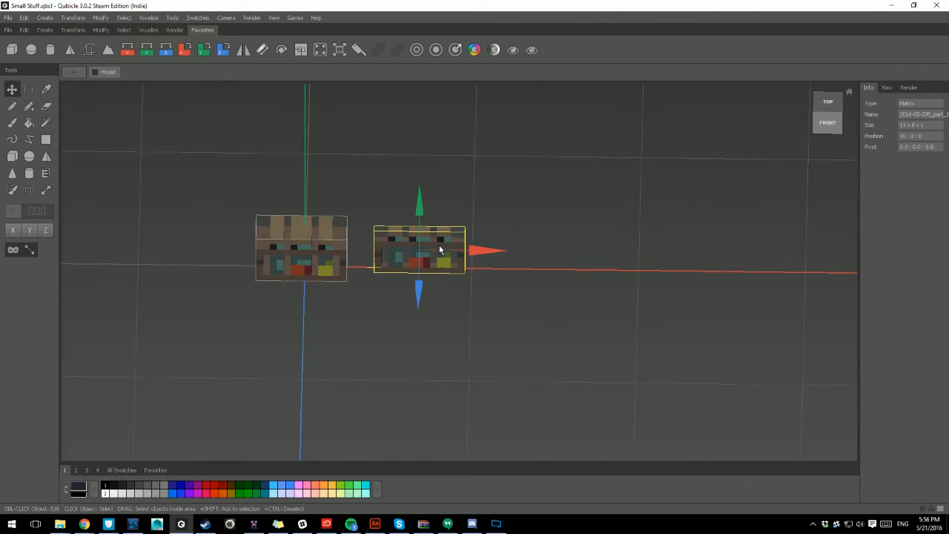
pyautogui.doubleClick(440, 249)
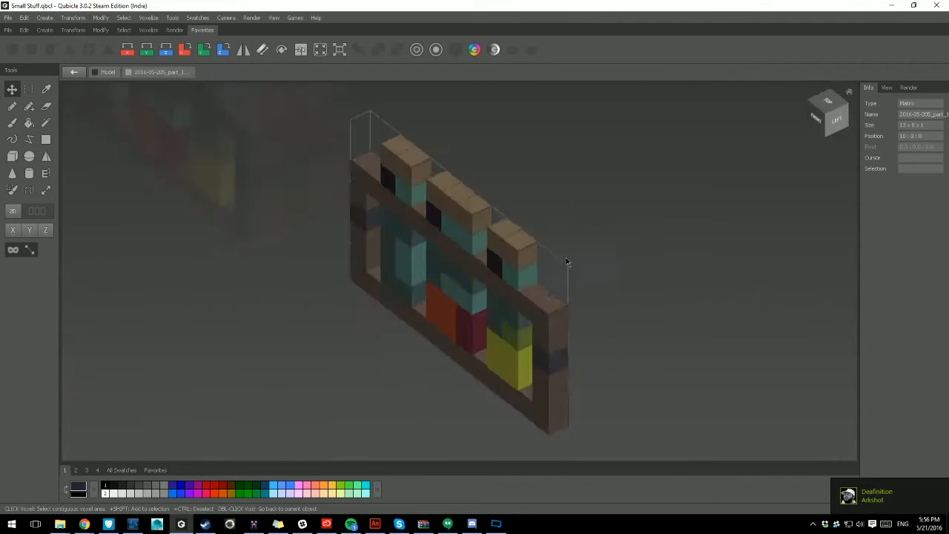
# Step: Extend the rack copy's matrix along Z to 13 x 8 x 5 with the Resize tool
pyautogui.press('r')
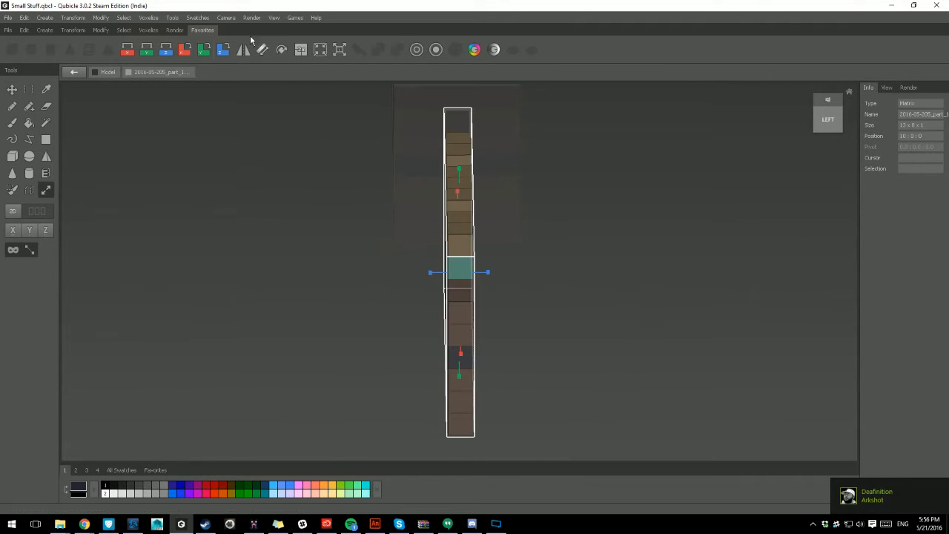
pyautogui.click(172, 17)
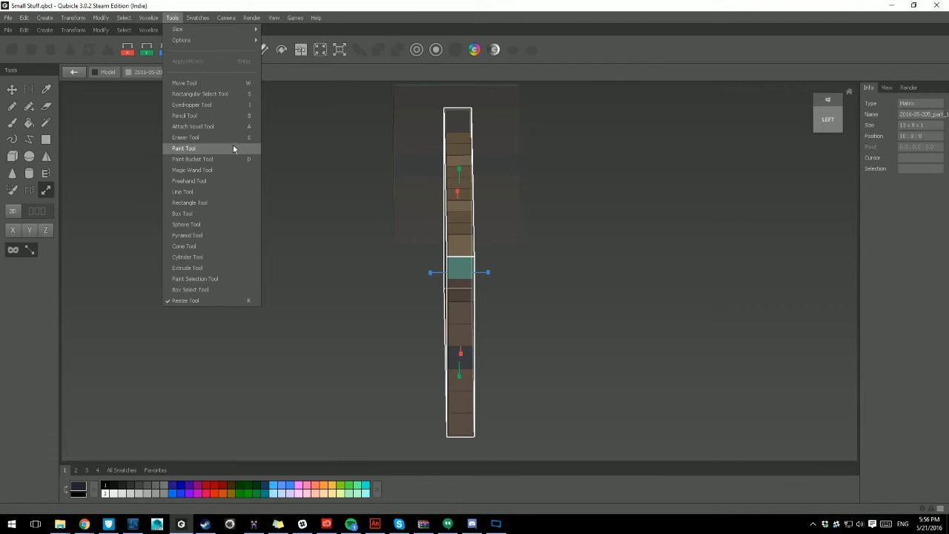
pyautogui.click(223, 300)
pyautogui.moveTo(575, 222); pyautogui.dragTo(503, 250, button='right')
pyautogui.moveTo(465, 266); pyautogui.dragTo(591, 284)
pyautogui.moveTo(653, 260); pyautogui.dragTo(593, 245, button='middle')
pyautogui.moveTo(593, 244); pyautogui.dragTo(598, 239, button='right')
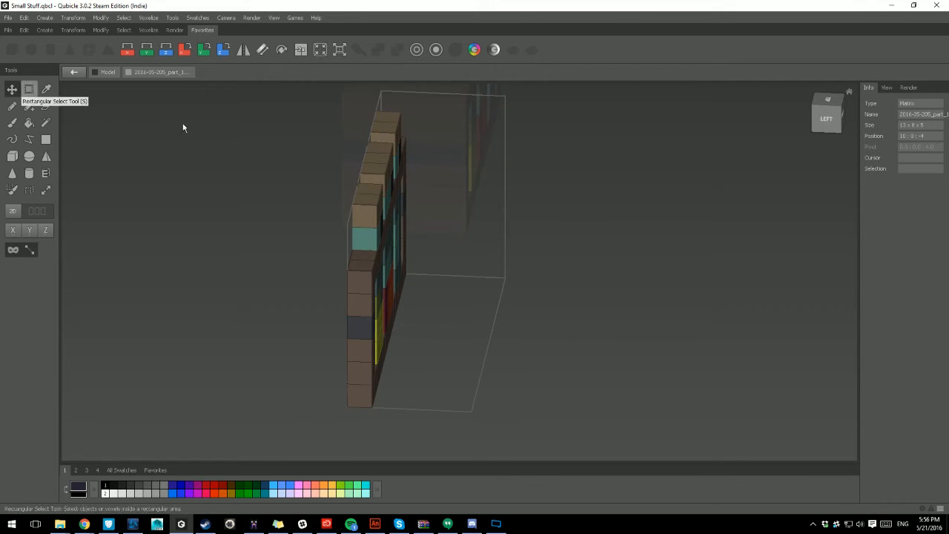
# Step: Select every voxel of the rack slice and duplicate the slice along Z until all five layers are filled
pyautogui.hotkey('ctrl', 'a')
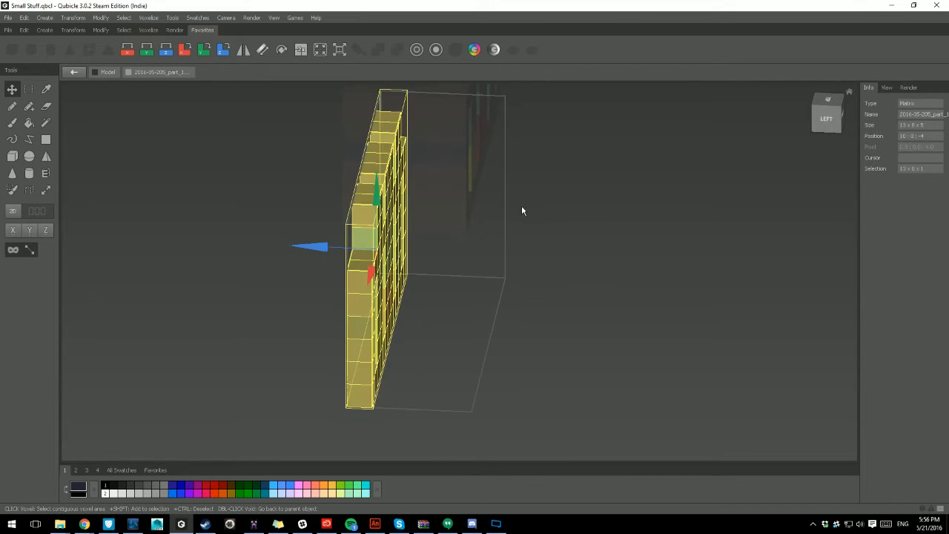
pyautogui.moveTo(523, 210); pyautogui.dragTo(459, 219, button='right')
pyautogui.click(827, 117)
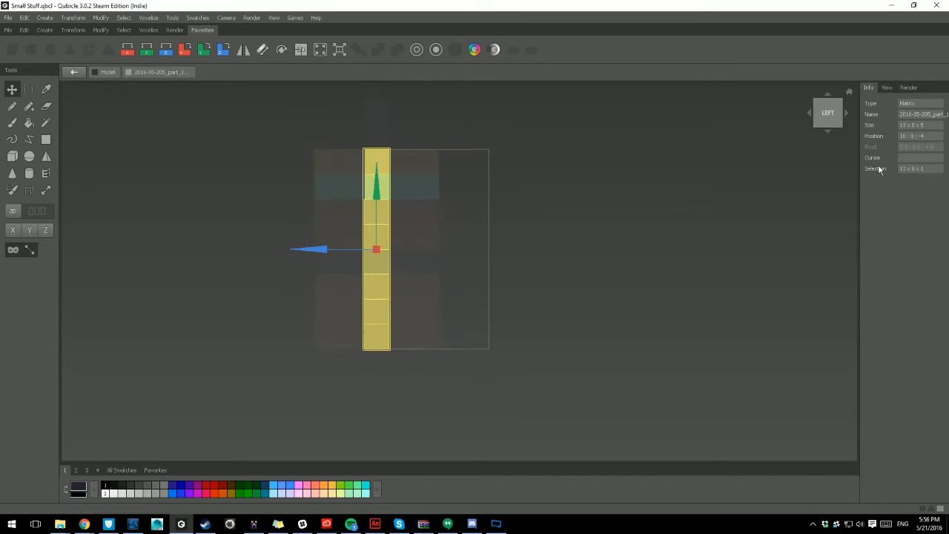
pyautogui.click(29, 89)
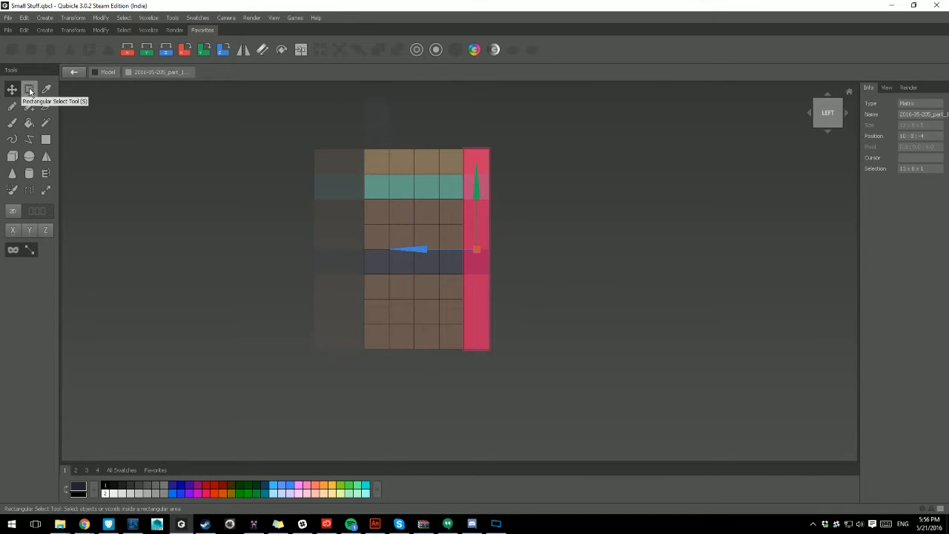
pyautogui.moveTo(218, 145); pyautogui.dragTo(466, 198, button='right')
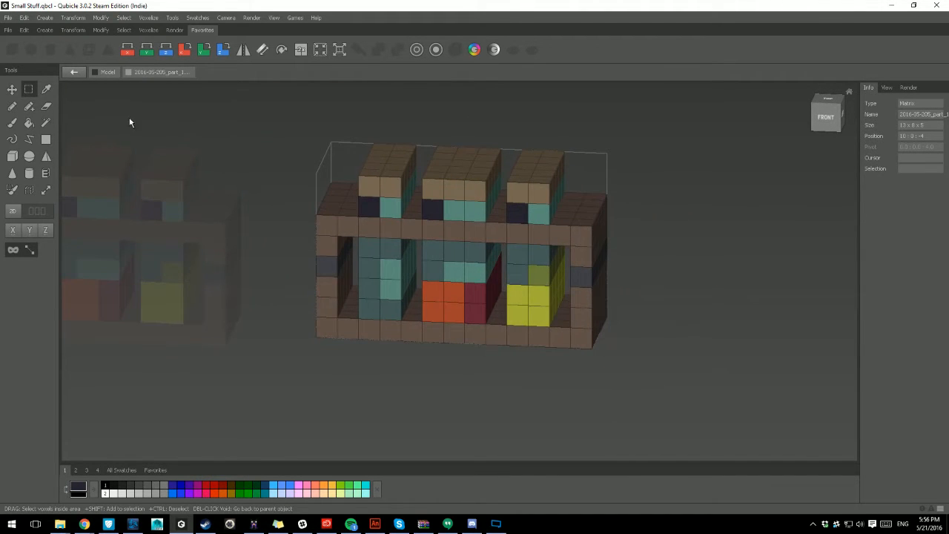
# Step: Return to the model and delete the second rack, keeping the merged one at the origin
pyautogui.doubleClick(237, 129)
pyautogui.moveTo(406, 295); pyautogui.dragTo(395, 243, button='right')
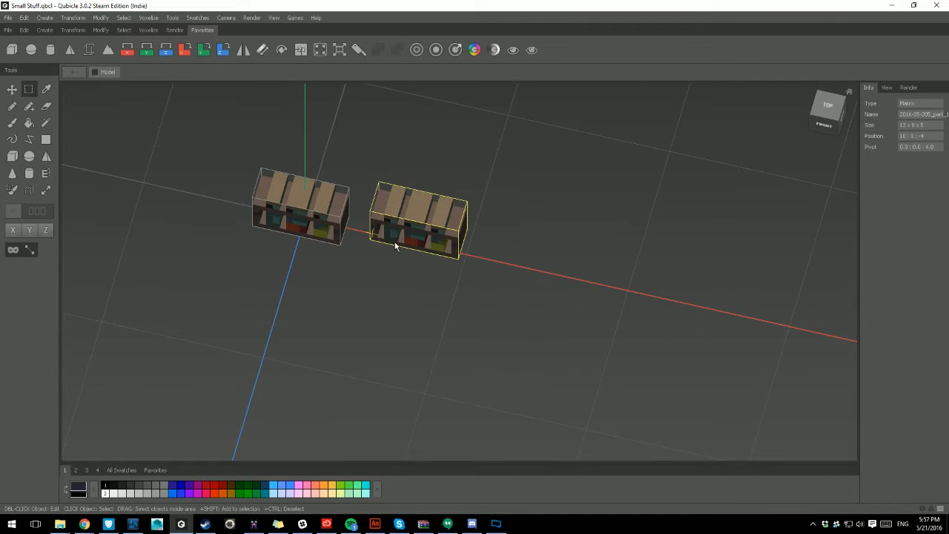
pyautogui.press('Delete')
# Step: Open the merged rack and erase the front voxel layer of all three test tubes, both above and below the upper rail
pyautogui.doubleClick(275, 212)
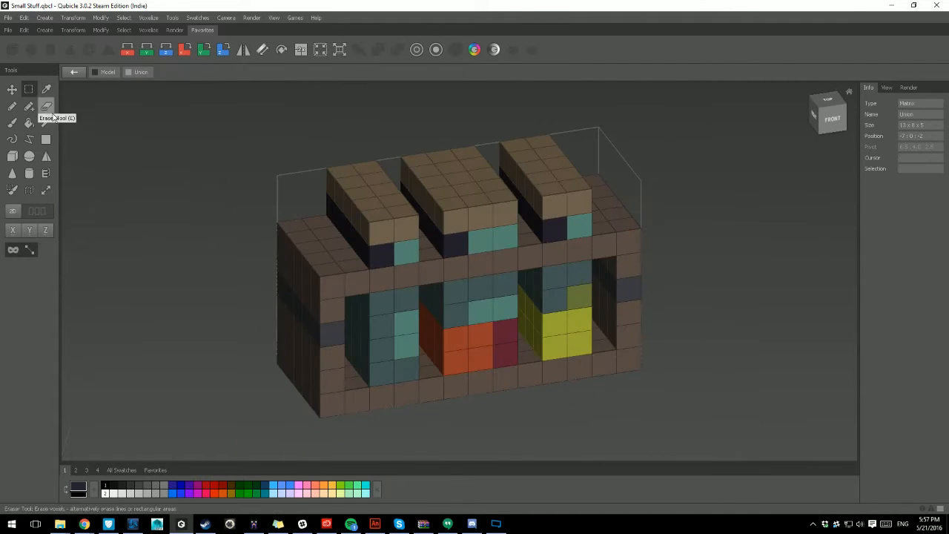
pyautogui.click(46, 106)
pyautogui.moveTo(495, 247)
pyautogui.mouseDown(button='right')
pyautogui.moveTo(699, 243)
pyautogui.moveTo(536, 239)
pyautogui.moveTo(496, 249)
pyautogui.moveTo(523, 249)
pyautogui.moveTo(560, 292)
pyautogui.moveTo(502, 266)
pyautogui.moveTo(416, 263)
pyautogui.moveTo(502, 269)
pyautogui.moveTo(552, 259)
pyautogui.moveTo(512, 260)
pyautogui.moveTo(540, 254)
pyautogui.mouseUp(button='right')
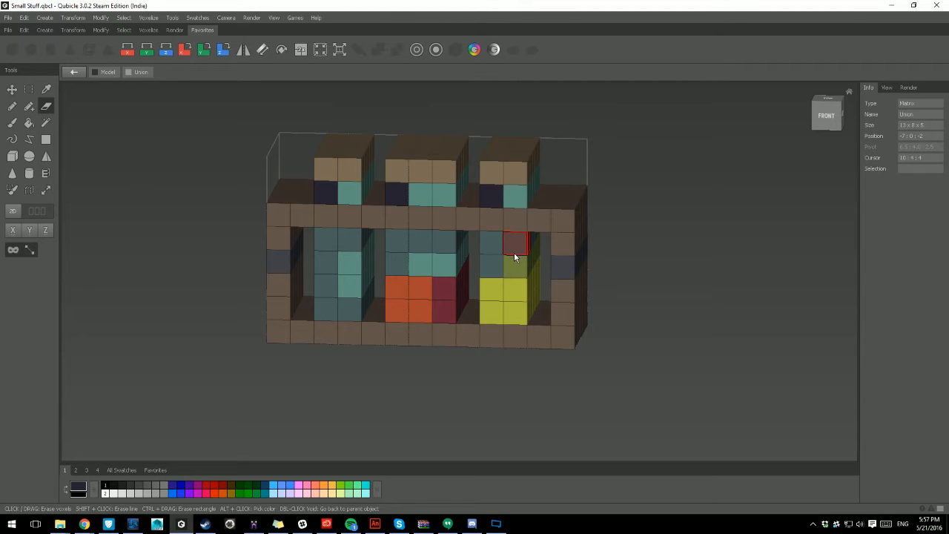
pyautogui.moveTo(515, 252)
pyautogui.mouseDown()
pyautogui.moveTo(521, 282)
pyautogui.moveTo(482, 266)
pyautogui.mouseUp()
pyautogui.moveTo(491, 191); pyautogui.dragTo(517, 190)
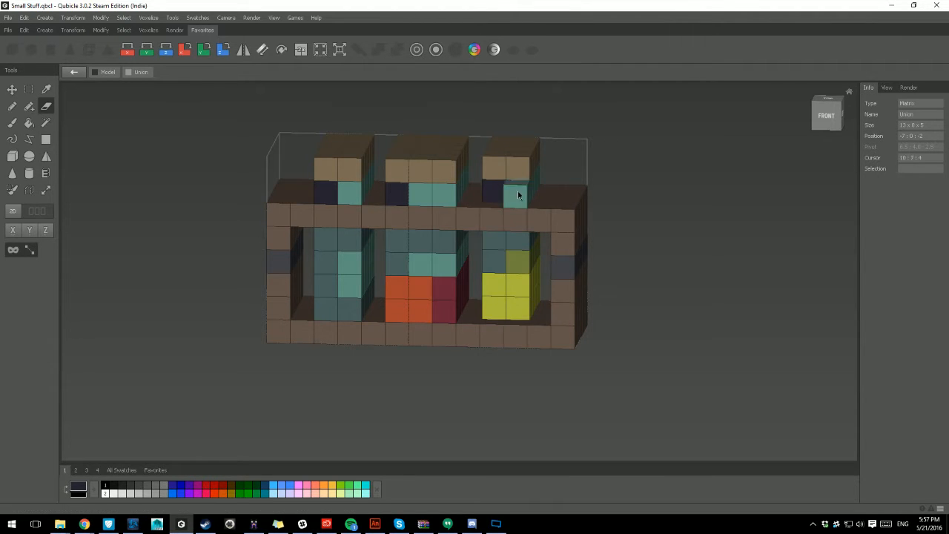
pyautogui.moveTo(454, 195)
pyautogui.mouseDown()
pyautogui.moveTo(422, 167)
pyautogui.moveTo(445, 305)
pyautogui.mouseUp()
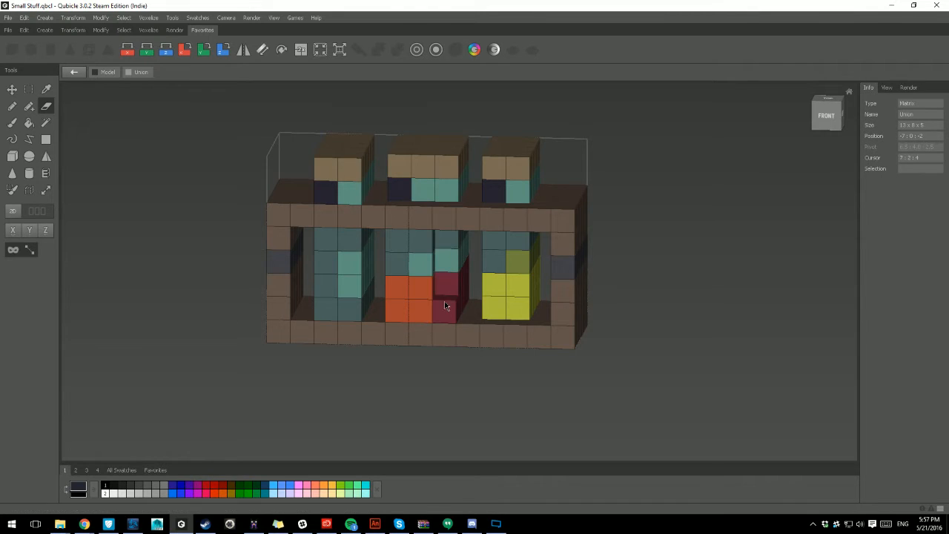
pyautogui.moveTo(342, 303); pyautogui.dragTo(323, 291)
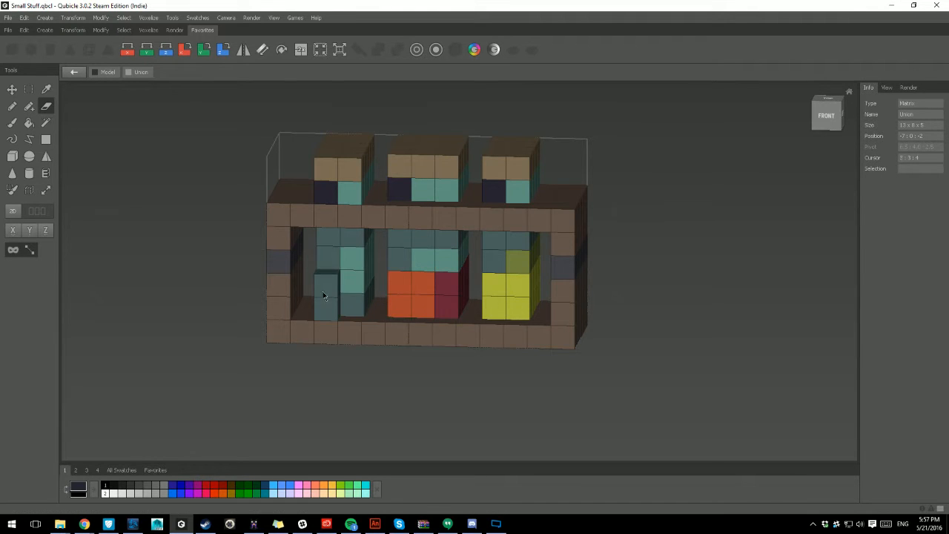
pyautogui.moveTo(328, 190); pyautogui.dragTo(353, 197)
# Step: Erase the rear voxel layer of all three test tubes on the back of the rack, above and below the rail
pyautogui.moveTo(515, 195); pyautogui.dragTo(368, 193, button='right')
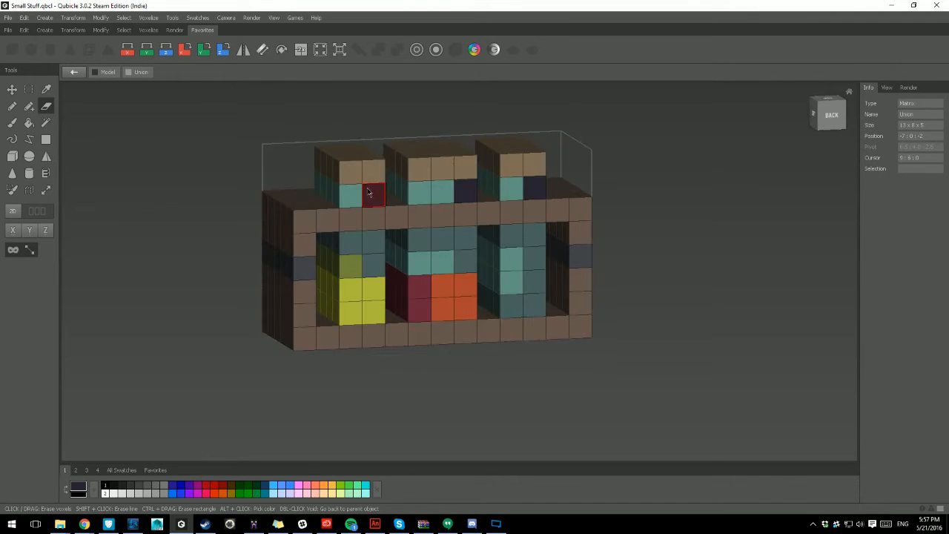
pyautogui.moveTo(368, 193); pyautogui.dragTo(359, 195)
pyautogui.moveTo(364, 253); pyautogui.dragTo(364, 275)
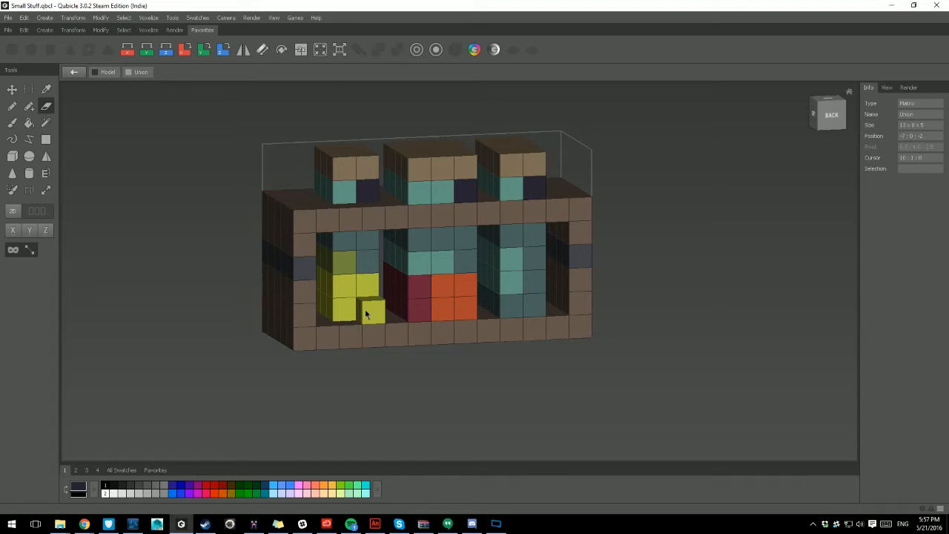
pyautogui.moveTo(365, 309); pyautogui.dragTo(395, 296, button='right')
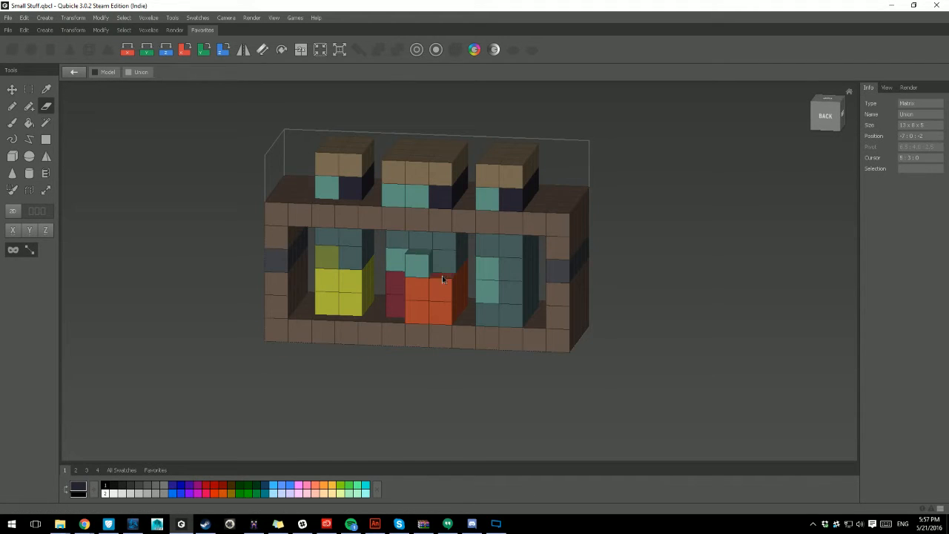
pyautogui.moveTo(510, 315)
pyautogui.mouseDown()
pyautogui.moveTo(495, 290)
pyautogui.moveTo(507, 275)
pyautogui.mouseUp()
pyautogui.hotkey('ctrl', 'z')
pyautogui.moveTo(490, 199); pyautogui.dragTo(517, 190)
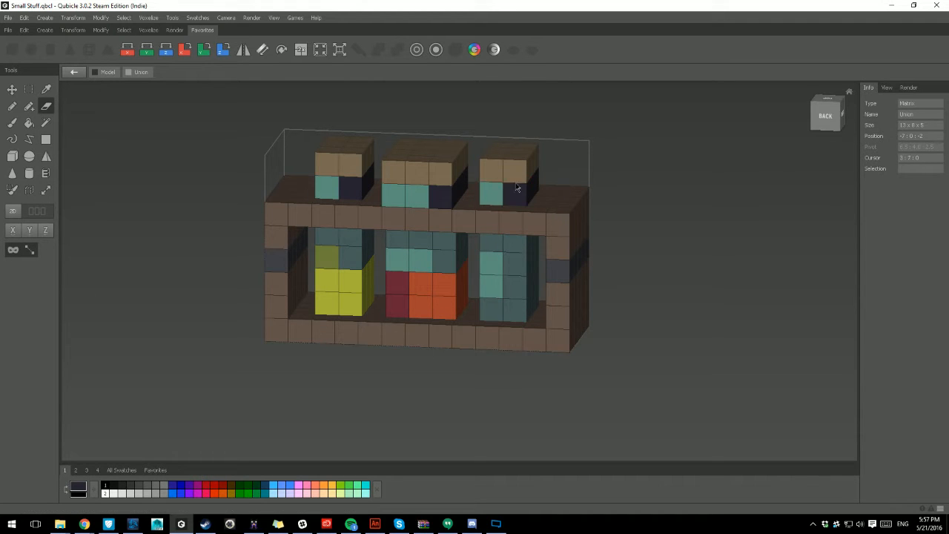
pyautogui.moveTo(441, 196); pyautogui.dragTo(436, 176)
# Step: Erase rectangular openings in both end walls of the rack, leaving only the frame, and return to the model
pyautogui.moveTo(461, 221); pyautogui.dragTo(275, 226, button='right')
pyautogui.scroll(-2, 275, 227)
pyautogui.moveTo(437, 194); pyautogui.dragTo(363, 193, button='right')
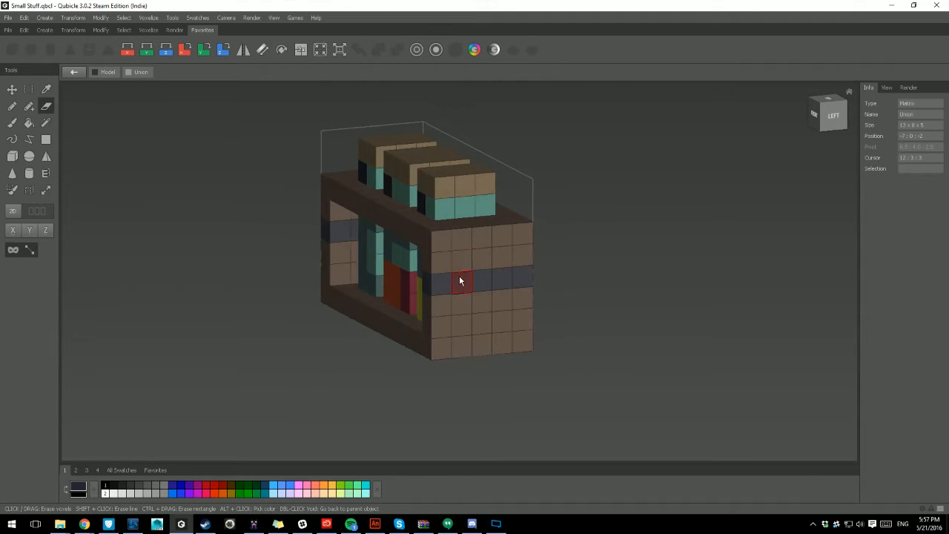
pyautogui.moveTo(460, 263)
pyautogui.mouseDown()
pyautogui.moveTo(465, 309)
pyautogui.moveTo(478, 300)
pyautogui.mouseUp()
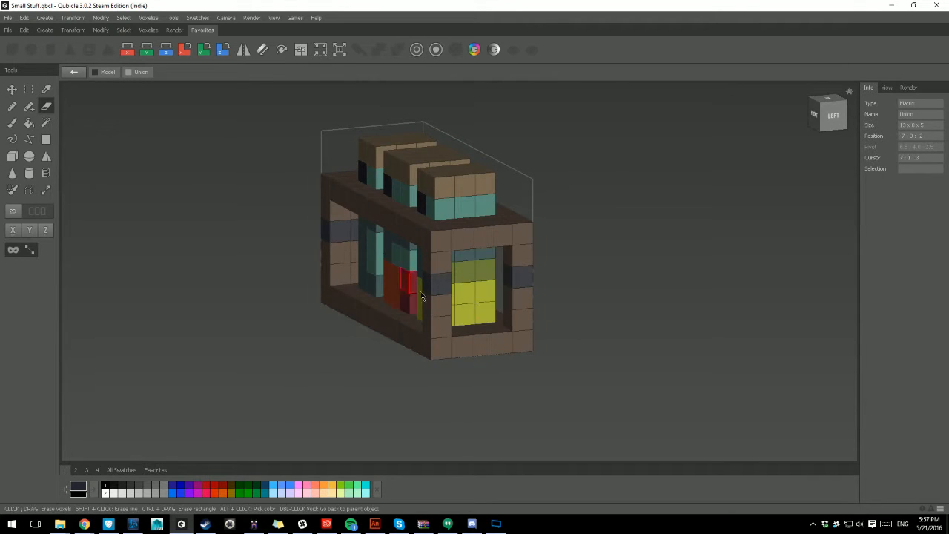
pyautogui.moveTo(478, 300); pyautogui.dragTo(437, 291, button='right')
pyautogui.moveTo(437, 291)
pyautogui.mouseDown()
pyautogui.moveTo(409, 340)
pyautogui.moveTo(381, 329)
pyautogui.moveTo(385, 340)
pyautogui.mouseUp()
pyautogui.moveTo(386, 341)
pyautogui.mouseDown(button='right')
pyautogui.moveTo(635, 279)
pyautogui.moveTo(605, 276)
pyautogui.mouseUp(button='right')
pyautogui.doubleClick(616, 273)
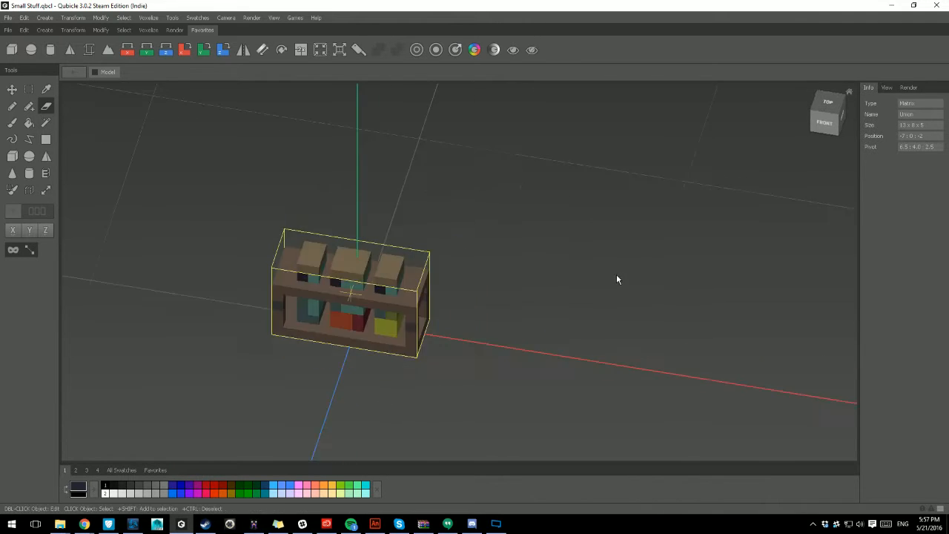
# Step: Move the finished rack along X to position 25 : 0 : -2
pyautogui.scroll(-3, 615, 273)
pyautogui.moveTo(369, 246); pyautogui.dragTo(644, 293, button='right')
pyautogui.press('m')
pyautogui.moveTo(645, 293); pyautogui.dragTo(726, 295)
pyautogui.scroll(-1, 506, 272)
pyautogui.moveTo(506, 272); pyautogui.dragTo(547, 273, button='middle')
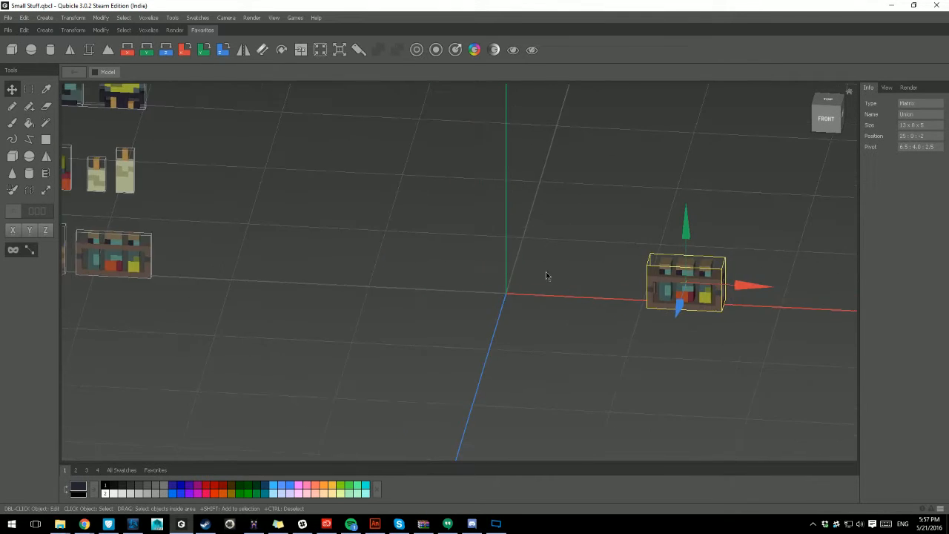
# Step: Move the grey cauldron sprite along X from the sprite collection to position -8 : 0 : 0, centred on the origin
pyautogui.moveTo(547, 273); pyautogui.dragTo(536, 275, button='right')
pyautogui.scroll(-2, 529, 271)
pyautogui.click(394, 204)
pyautogui.moveTo(395, 206); pyautogui.dragTo(501, 258, button='middle')
pyautogui.moveTo(501, 258); pyautogui.dragTo(482, 245, button='right')
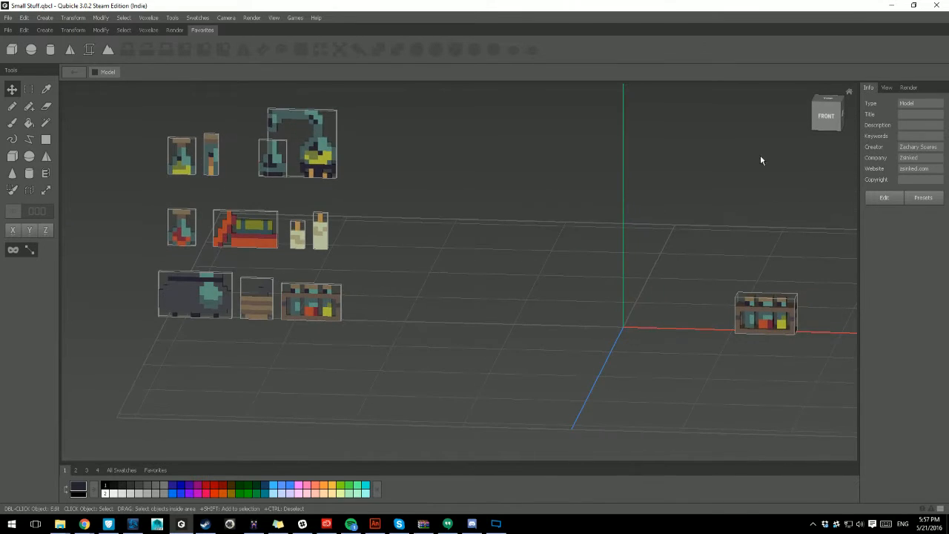
pyautogui.click(827, 126)
pyautogui.click(225, 328)
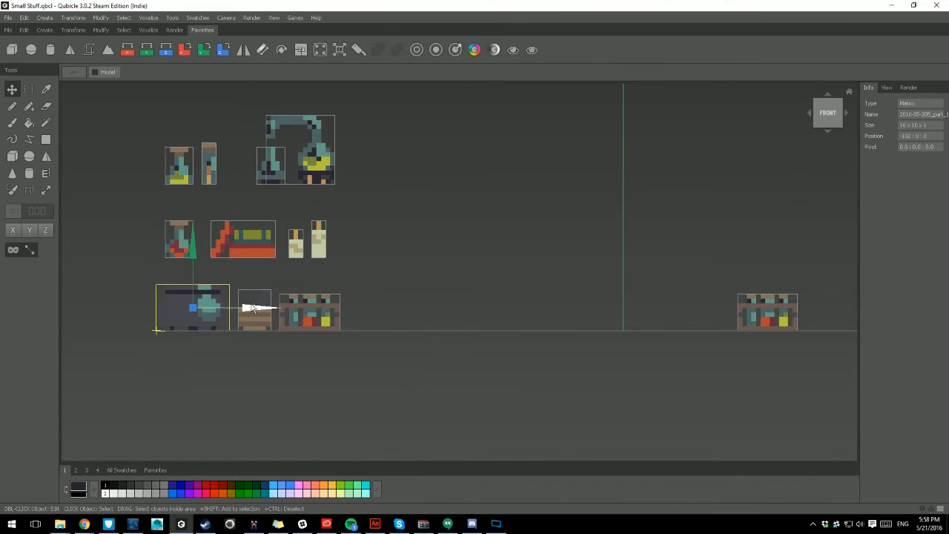
pyautogui.moveTo(252, 309); pyautogui.dragTo(697, 329)
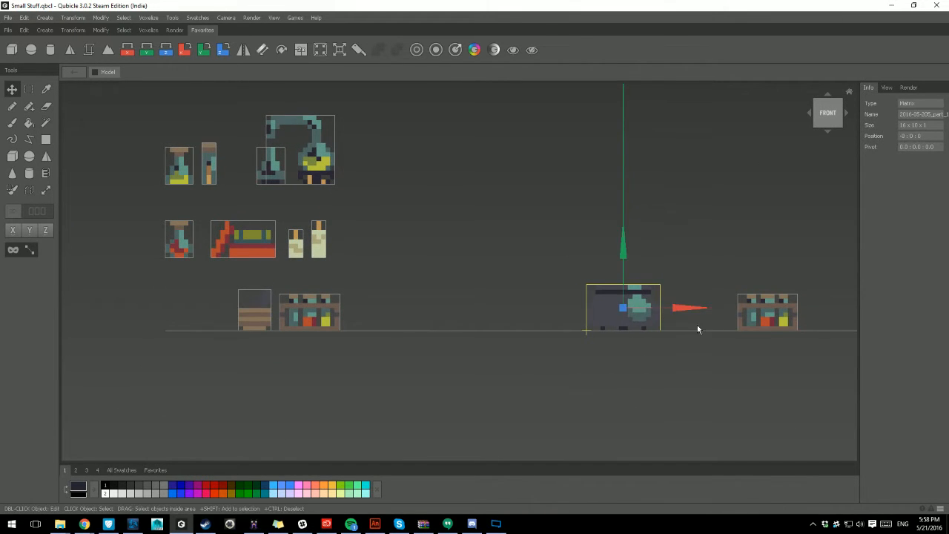
# Step: Open the cauldron matrix at the origin for voxel editing
pyautogui.moveTo(697, 330); pyautogui.dragTo(582, 317, button='middle')
pyautogui.scroll(3, 587, 289)
pyautogui.moveTo(588, 284)
pyautogui.mouseDown(button='right')
pyautogui.moveTo(581, 309)
pyautogui.moveTo(571, 303)
pyautogui.moveTo(584, 295)
pyautogui.moveTo(545, 295)
pyautogui.moveTo(581, 284)
pyautogui.mouseUp(button='right')
pyautogui.scroll(3, 582, 284)
pyautogui.moveTo(581, 285); pyautogui.dragTo(506, 269, button='middle')
pyautogui.moveTo(506, 268); pyautogui.dragTo(524, 259, button='right')
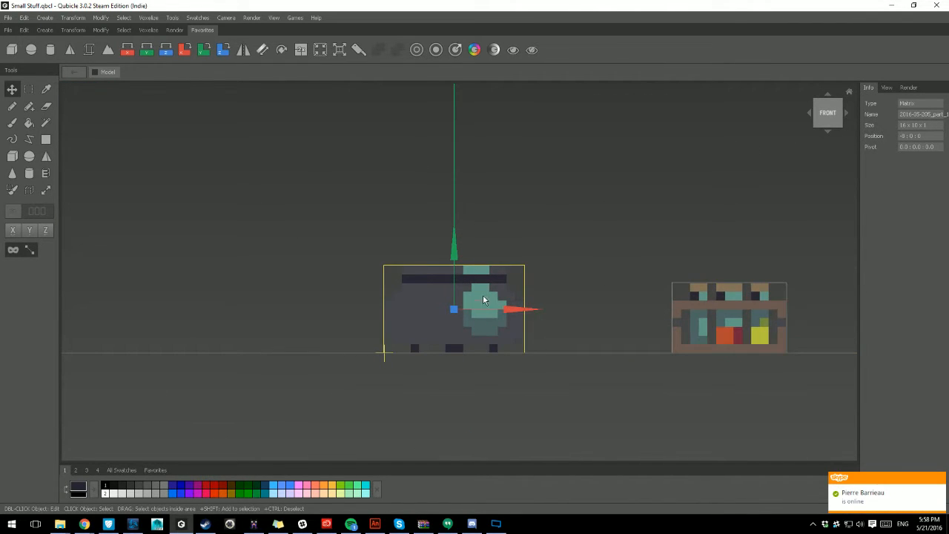
pyautogui.moveTo(492, 327); pyautogui.dragTo(456, 350, button='right')
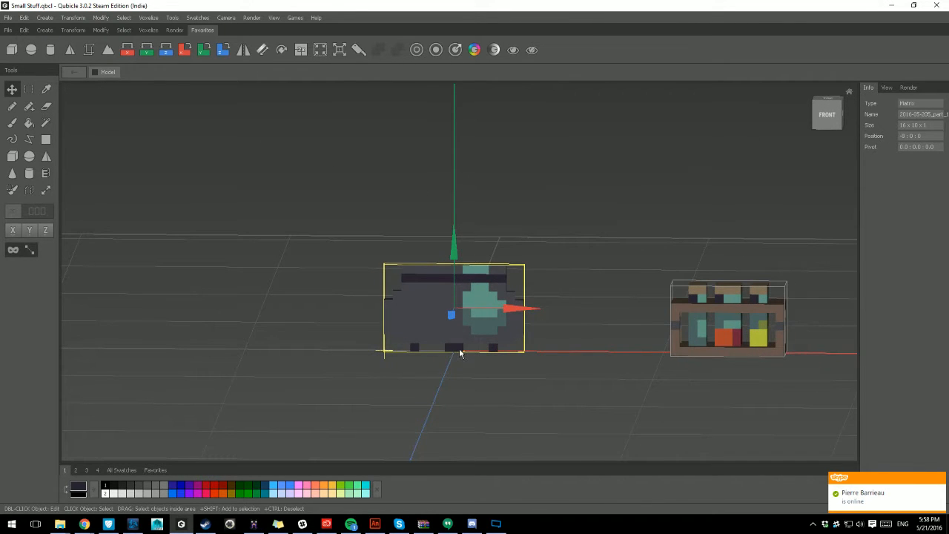
pyautogui.doubleClick(458, 351)
# Step: Split the bottom row of dark cauldron feet into a separate matrix and optimize the work area of the remaining body
pyautogui.click(549, 367)
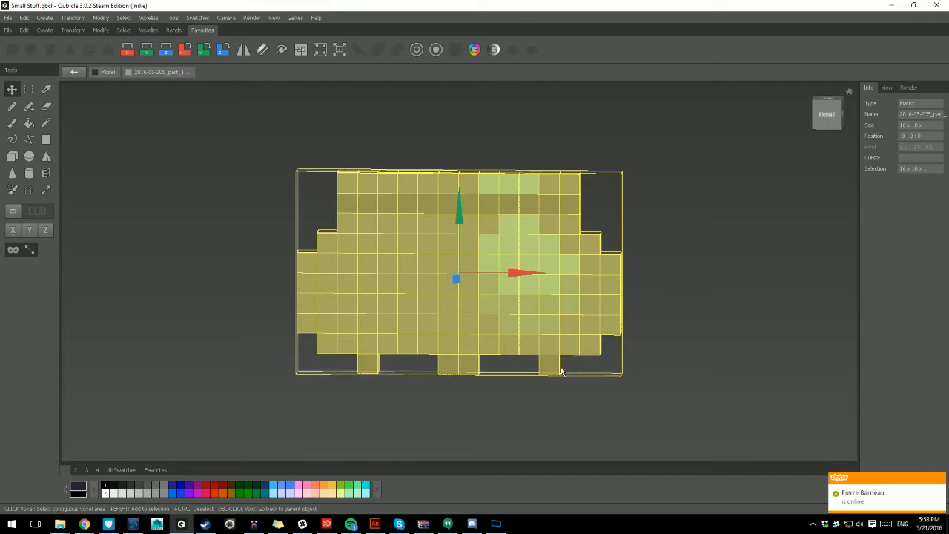
pyautogui.click(29, 89)
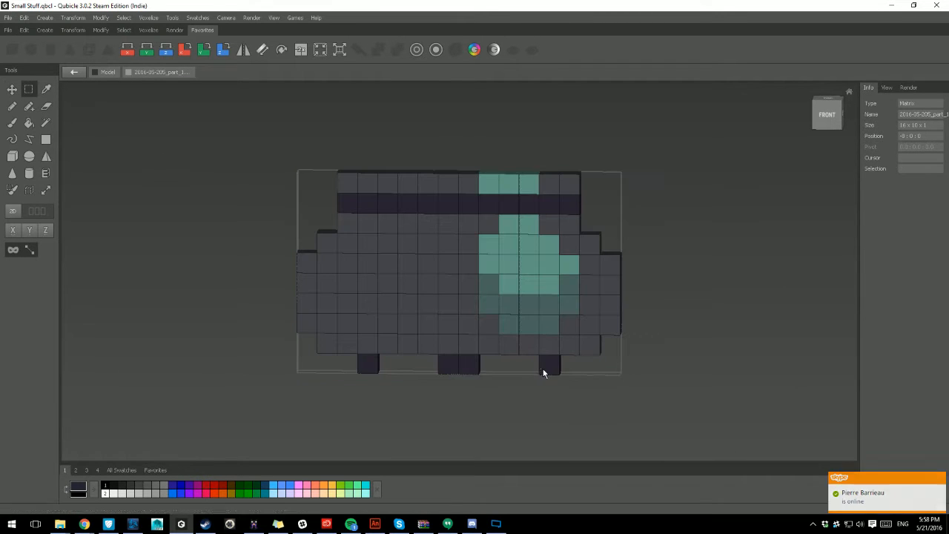
pyautogui.moveTo(542, 369); pyautogui.dragTo(533, 374)
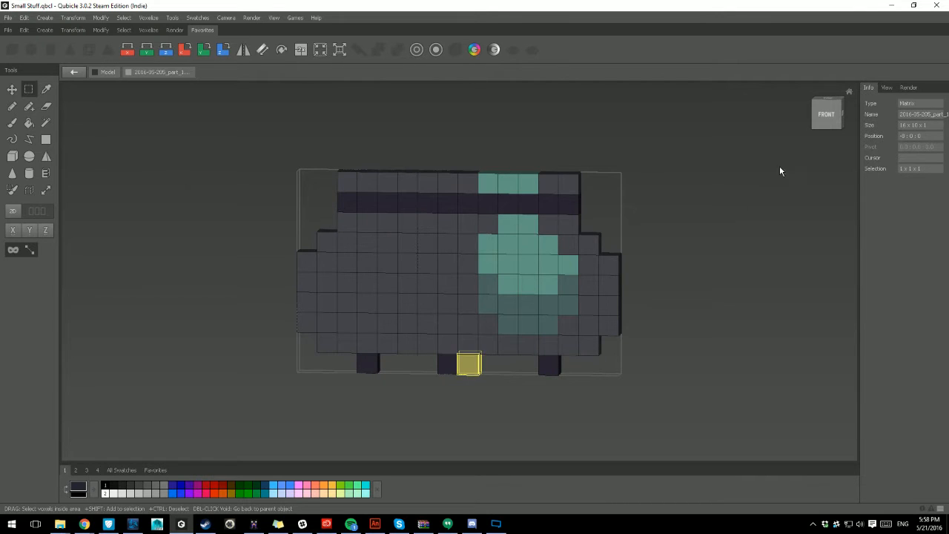
pyautogui.click(819, 116)
pyautogui.moveTo(604, 361); pyautogui.dragTo(240, 440)
pyautogui.press('Delete')
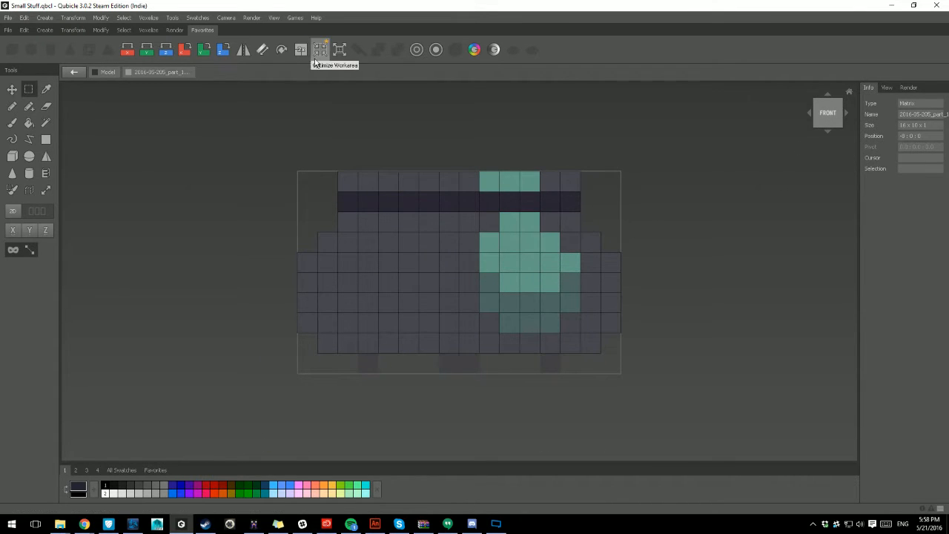
pyautogui.moveTo(746, 276); pyautogui.dragTo(725, 301, button='right')
pyautogui.press('Tab')
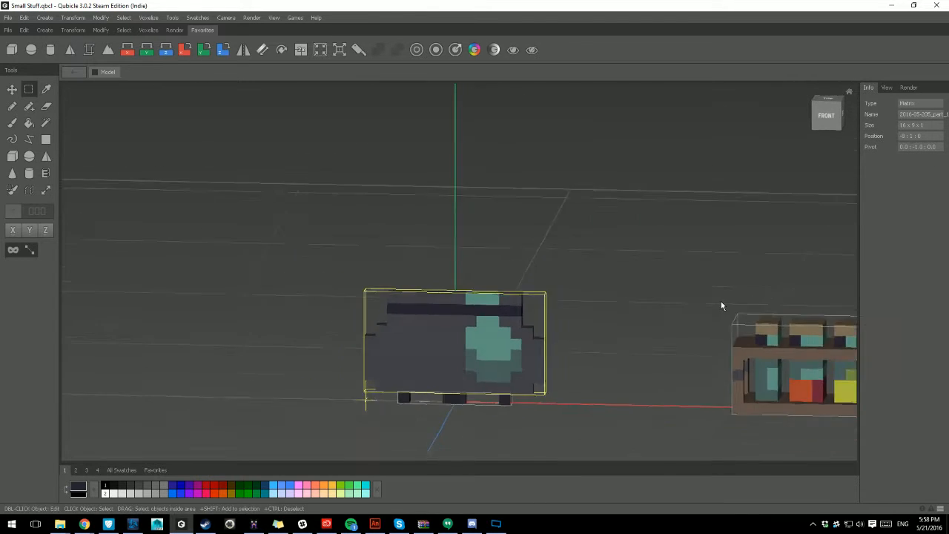
pyautogui.click(827, 116)
pyautogui.scroll(3, 582, 254)
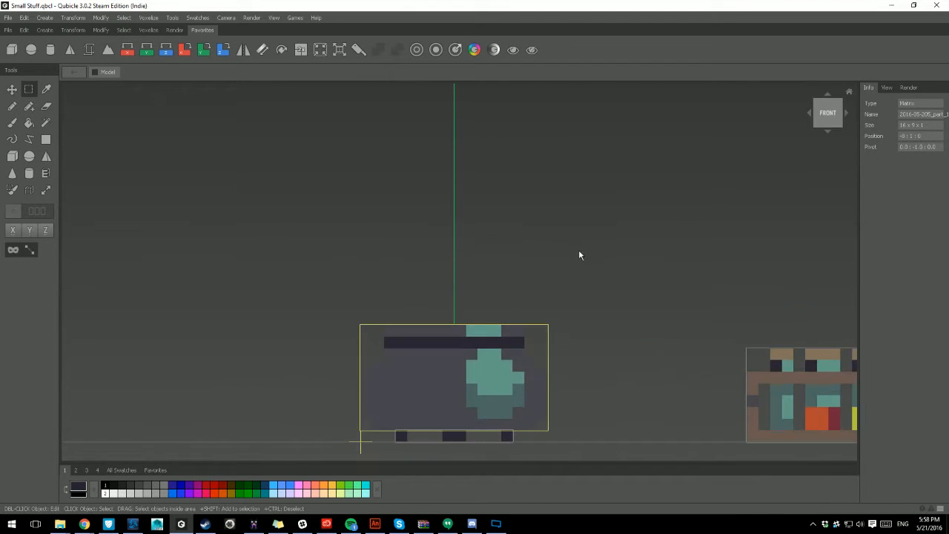
# Step: Enlarge the cauldron body's work area by one voxel above, below and at both sides to 18 x 11 x 1
pyautogui.press('r')
pyautogui.moveTo(458, 326); pyautogui.dragTo(451, 286, button='middle')
pyautogui.scroll(1, 449, 281)
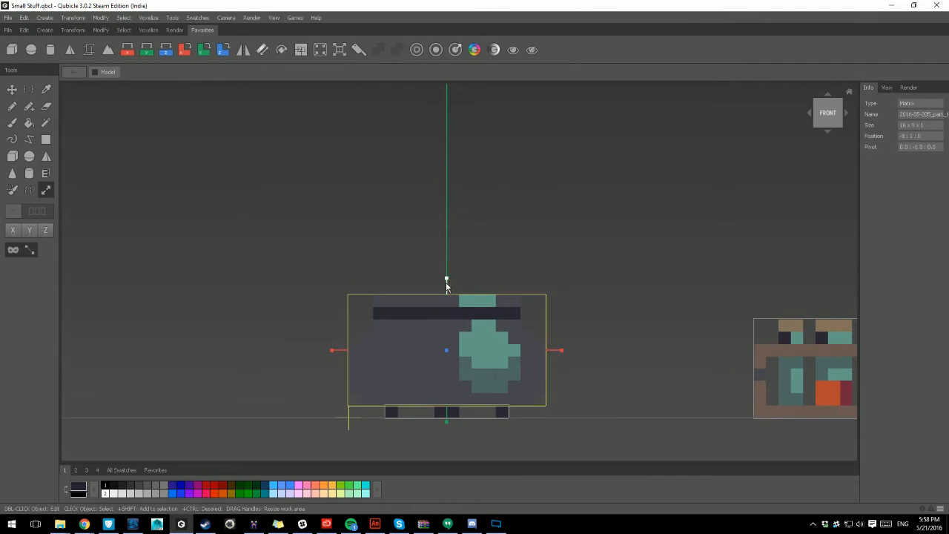
pyautogui.moveTo(447, 281); pyautogui.dragTo(446, 274)
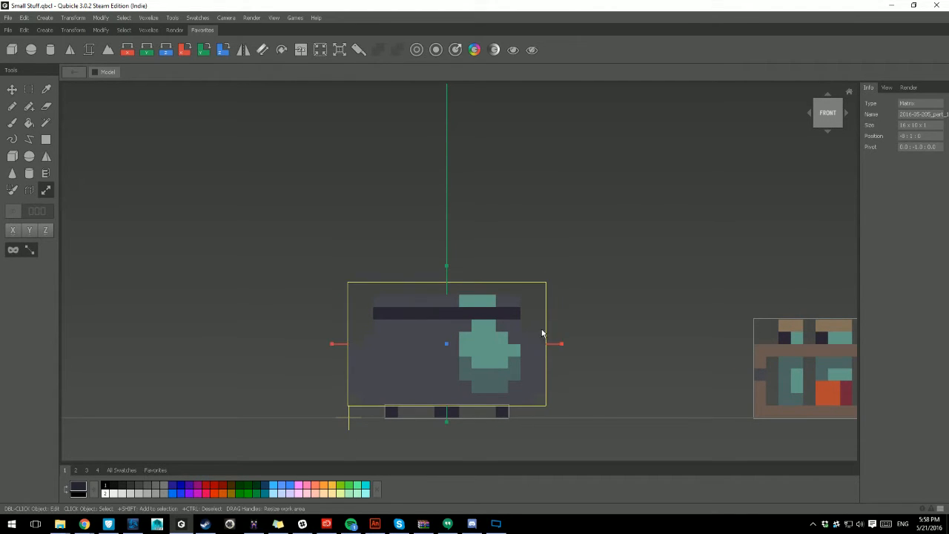
pyautogui.moveTo(561, 346); pyautogui.dragTo(573, 345)
pyautogui.moveTo(453, 424); pyautogui.dragTo(451, 437)
pyautogui.moveTo(338, 352); pyautogui.dragTo(317, 353)
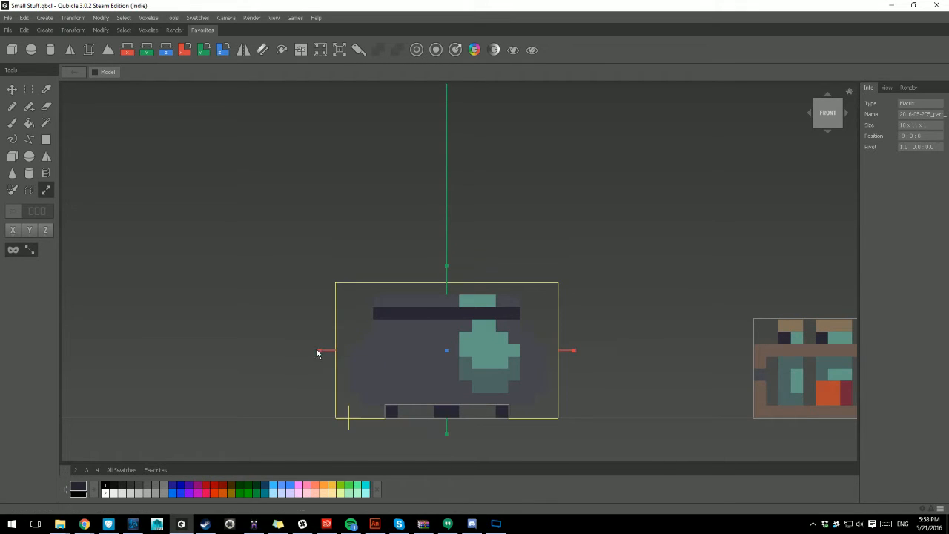
# Step: Open the enlarged cauldron body matrix for voxel editing and switch to attaching voxels
pyautogui.doubleClick(408, 325)
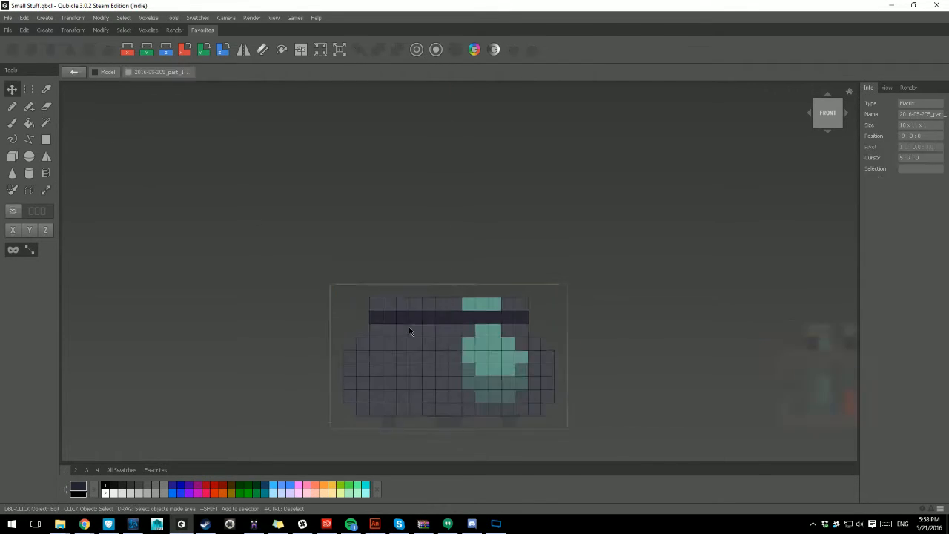
pyautogui.click(28, 106)
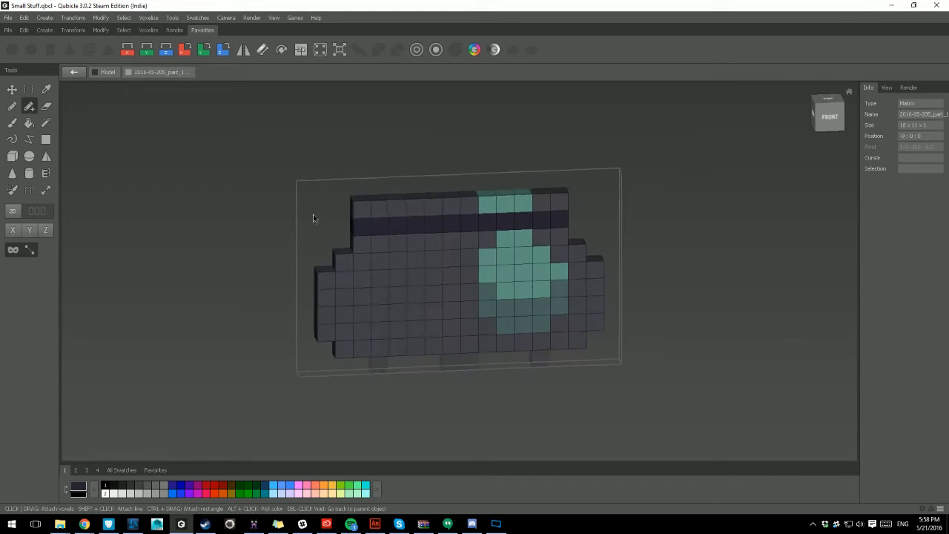
pyautogui.moveTo(318, 213); pyautogui.dragTo(314, 249, button='right')
pyautogui.moveTo(308, 344); pyautogui.dragTo(307, 336, button='right')
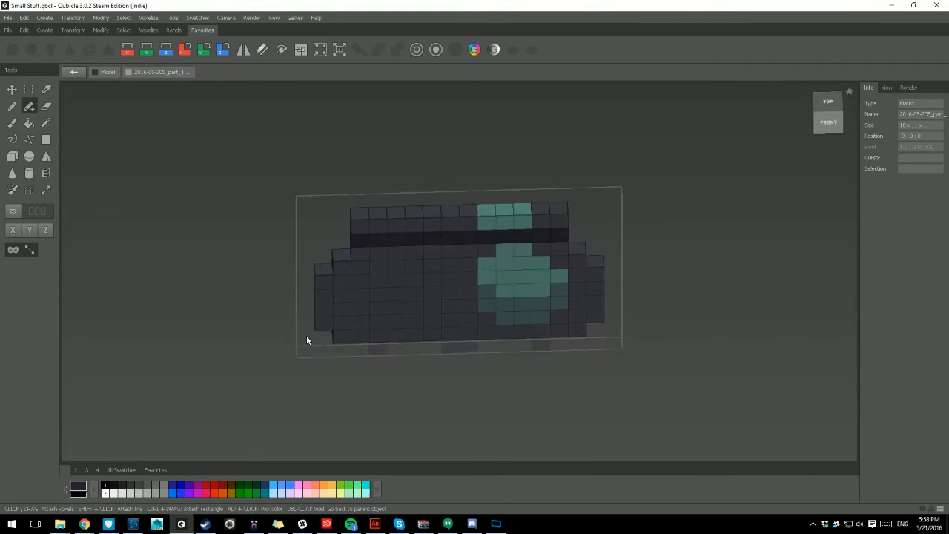
pyautogui.keyDown('shift'); pyautogui.click(610, 347); pyautogui.keyUp('shift')
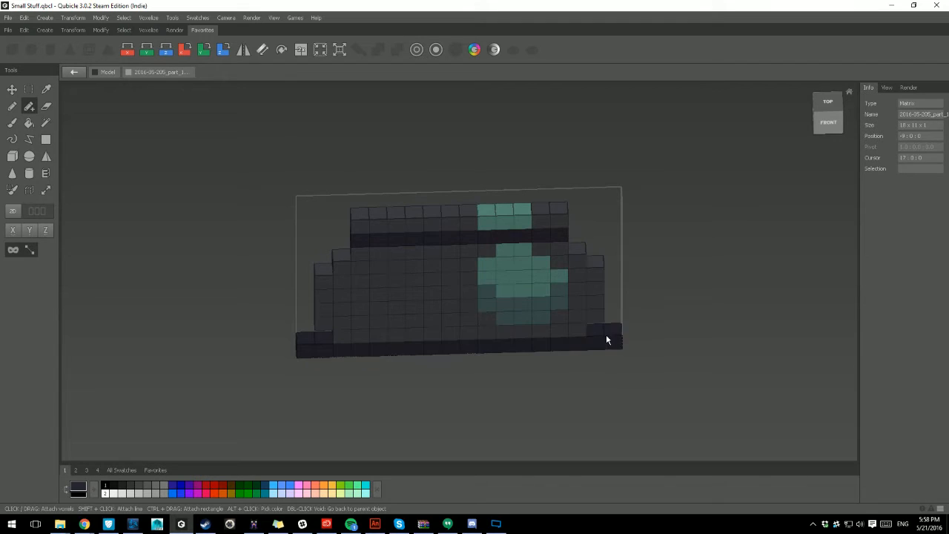
pyautogui.click(613, 332)
pyautogui.click(616, 315)
pyautogui.hotkey('ctrl', 'z')
pyautogui.hotkey('ctrl', 'z')
pyautogui.hotkey('ctrl', 'z')
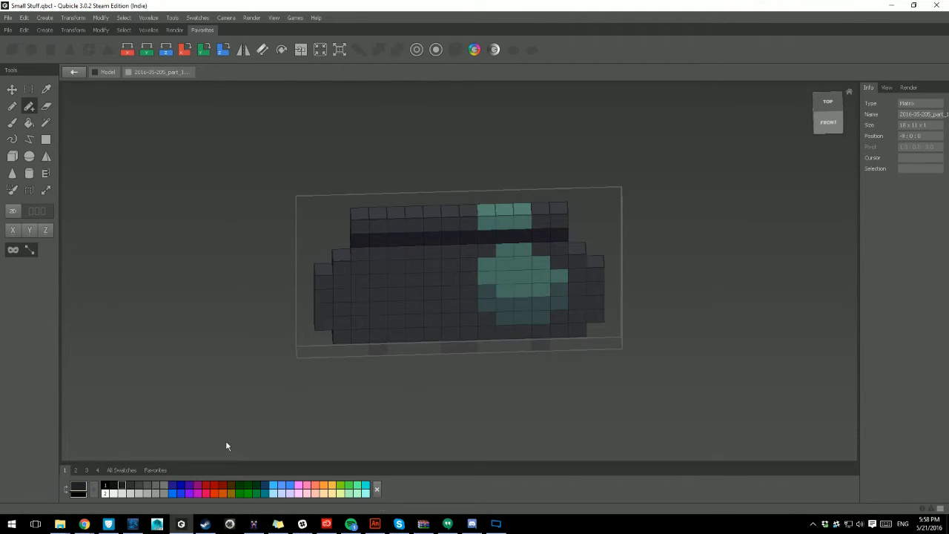
# Step: Attach near-black voxels along the bottom, right side and top of the cauldron silhouette out to the work area's edges
pyautogui.moveTo(311, 345); pyautogui.dragTo(615, 340)
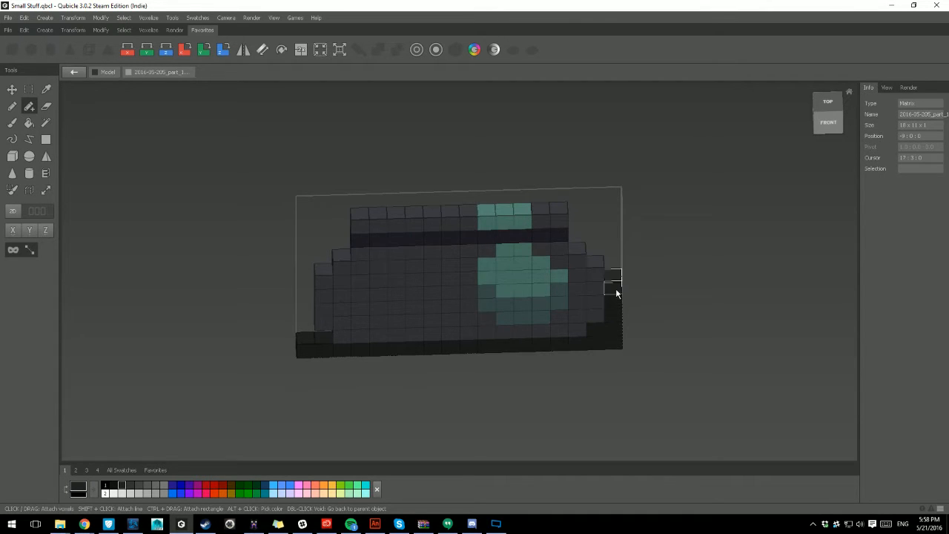
pyautogui.moveTo(617, 294); pyautogui.dragTo(586, 215, button='right')
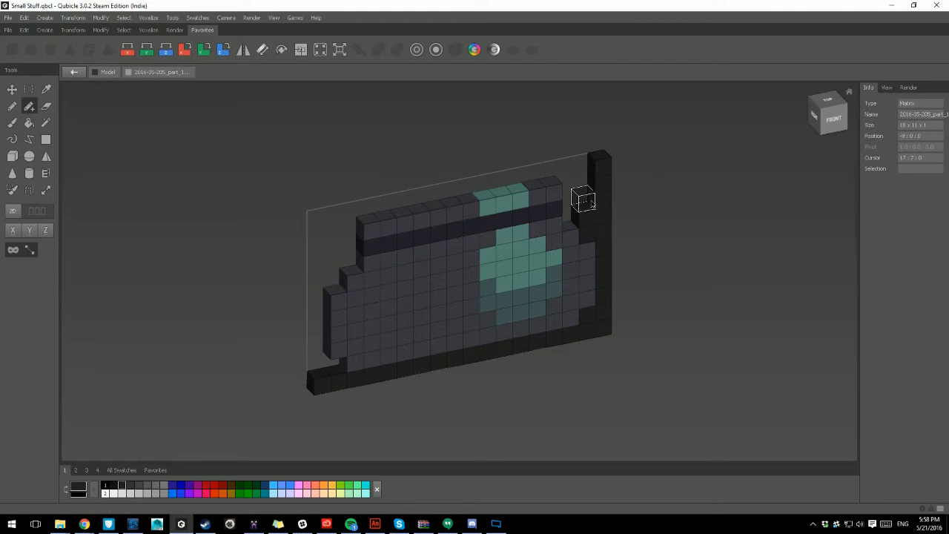
pyautogui.moveTo(586, 213); pyautogui.dragTo(569, 175)
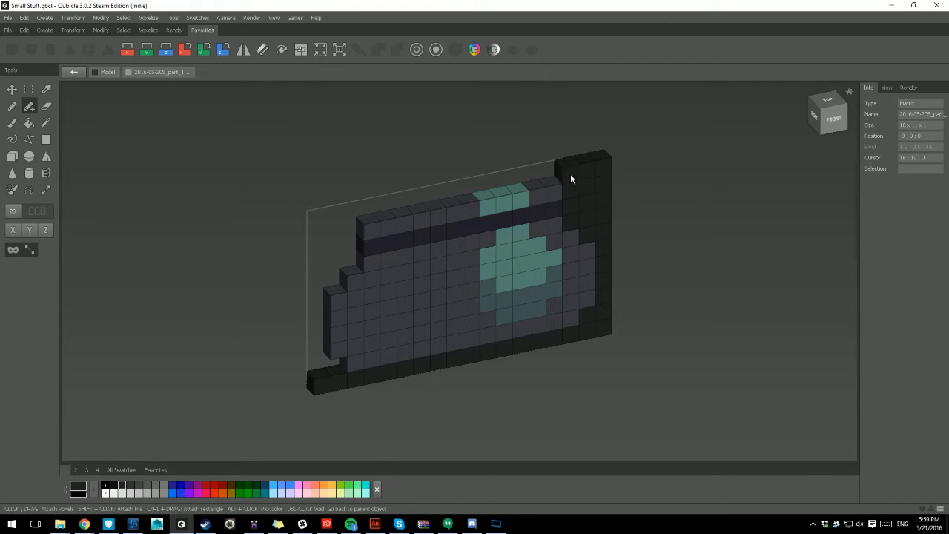
pyautogui.moveTo(384, 225); pyautogui.dragTo(363, 227)
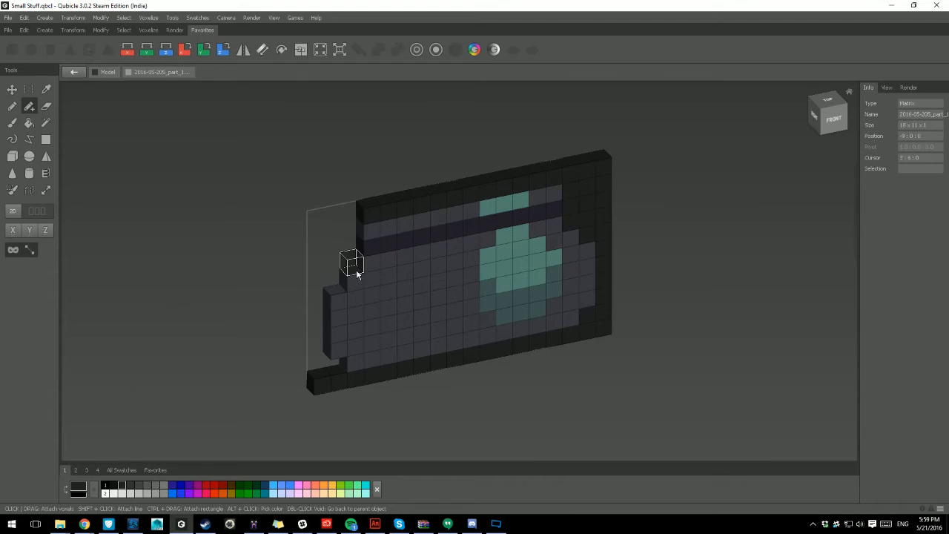
# Step: Fill the remaining gap on the cauldron's left side with near-black voxels to complete the rectangular frame
pyautogui.moveTo(355, 274); pyautogui.dragTo(441, 262, button='right')
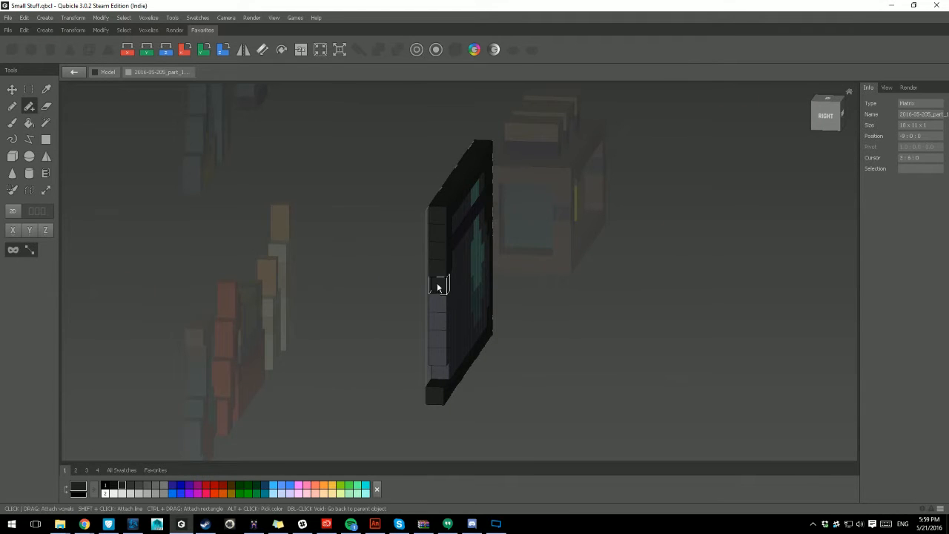
pyautogui.moveTo(438, 269); pyautogui.dragTo(436, 218)
pyautogui.click(441, 289)
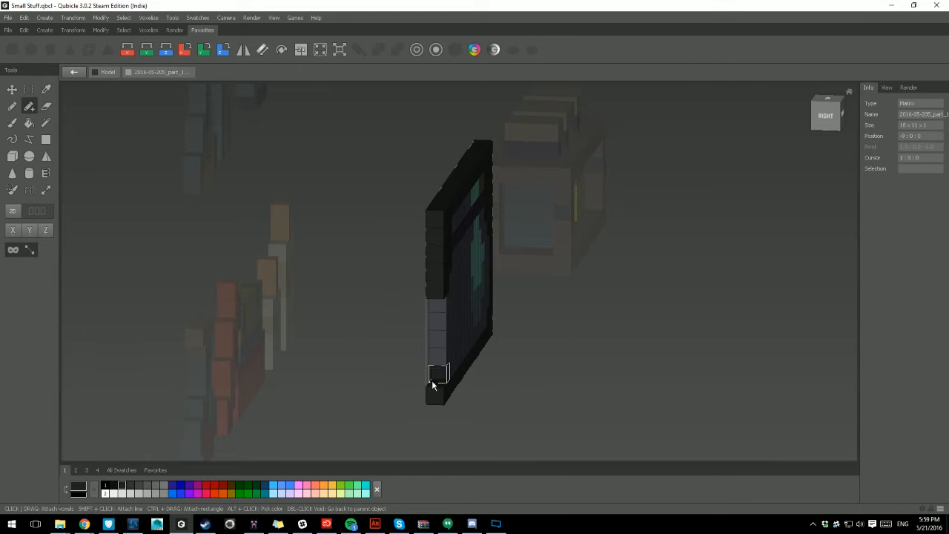
pyautogui.click(433, 381)
pyautogui.moveTo(435, 357); pyautogui.dragTo(427, 314)
pyautogui.click(434, 309)
pyautogui.moveTo(434, 311); pyautogui.dragTo(445, 344, button='right')
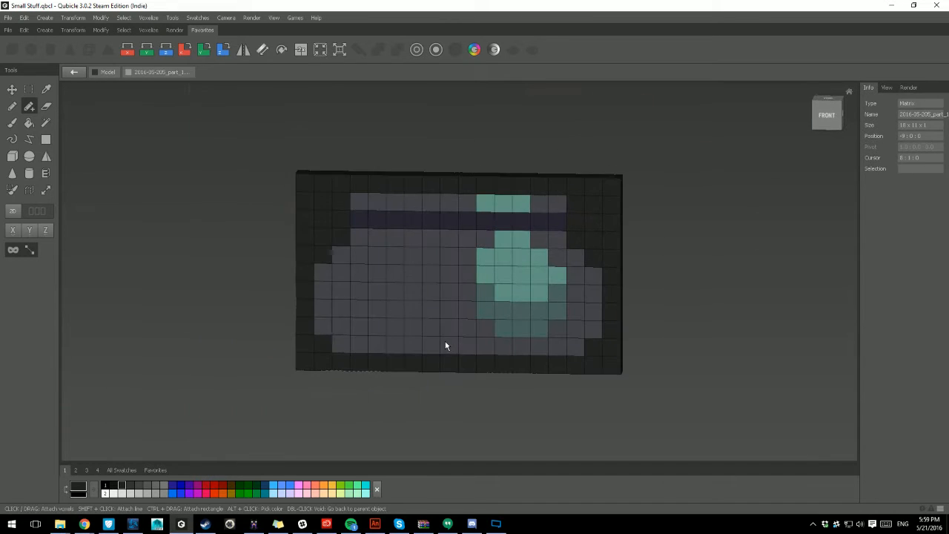
# Step: Select every grey, dark and teal cauldron voxel by color and separate them from the black frame into their own matrix
pyautogui.click(46, 122)
pyautogui.scroll(-1, 460, 267)
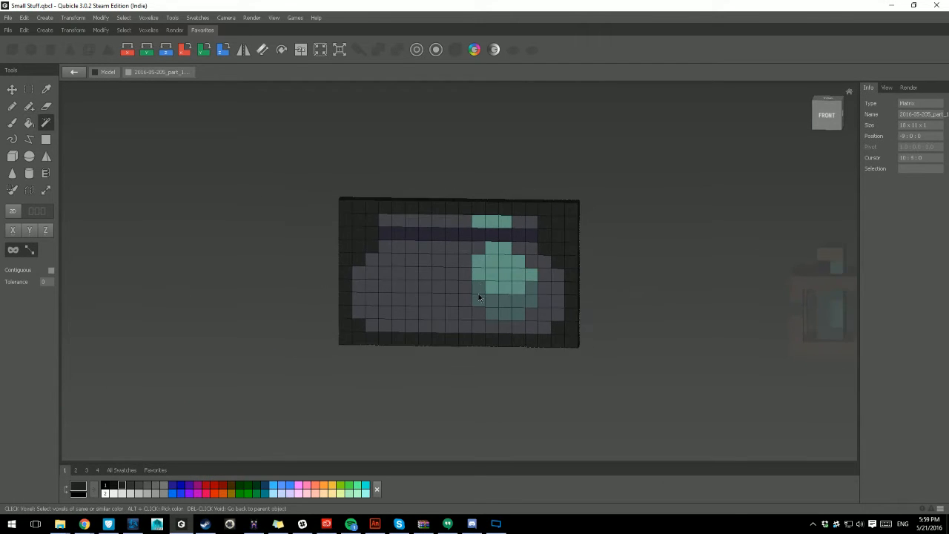
pyautogui.click(437, 272)
pyautogui.keyDown('shift'); pyautogui.click(504, 273); pyautogui.keyUp('shift')
pyautogui.keyDown('shift'); pyautogui.click(498, 234); pyautogui.keyUp('shift')
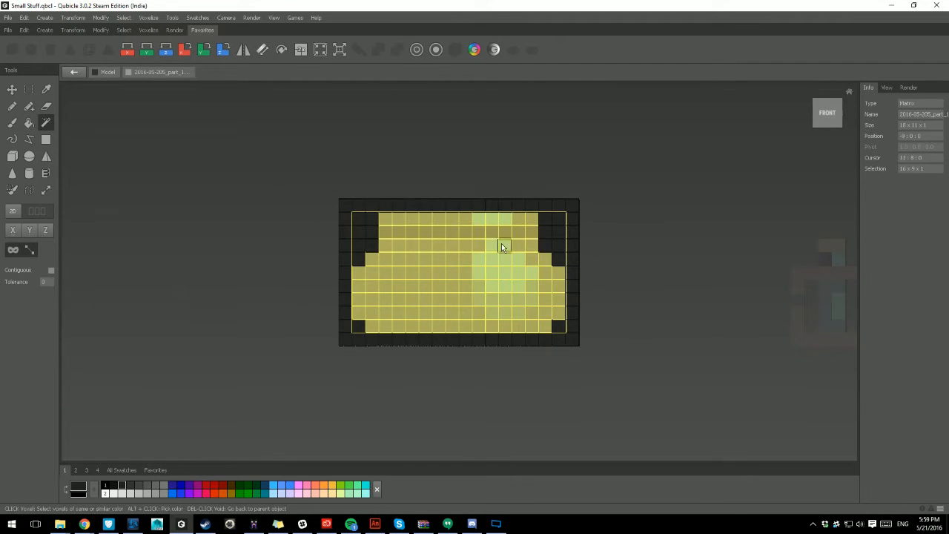
pyautogui.press('Delete')
pyautogui.doubleClick(655, 250)
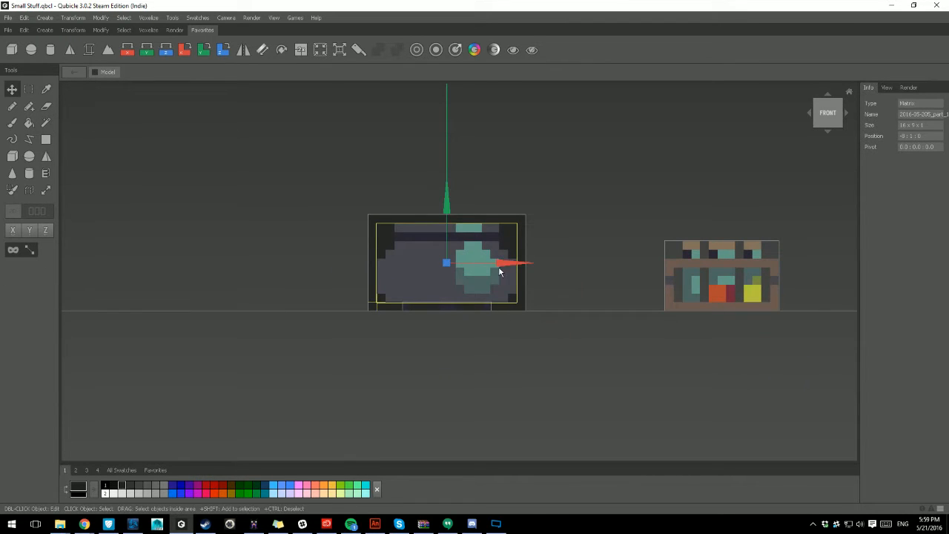
# Step: Move the separated cauldron body along X to position -42 : 1 : 0, clear of the frame
pyautogui.moveTo(499, 270); pyautogui.dragTo(264, 267)
pyautogui.moveTo(264, 267); pyautogui.dragTo(581, 281, button='right')
pyautogui.click(619, 286)
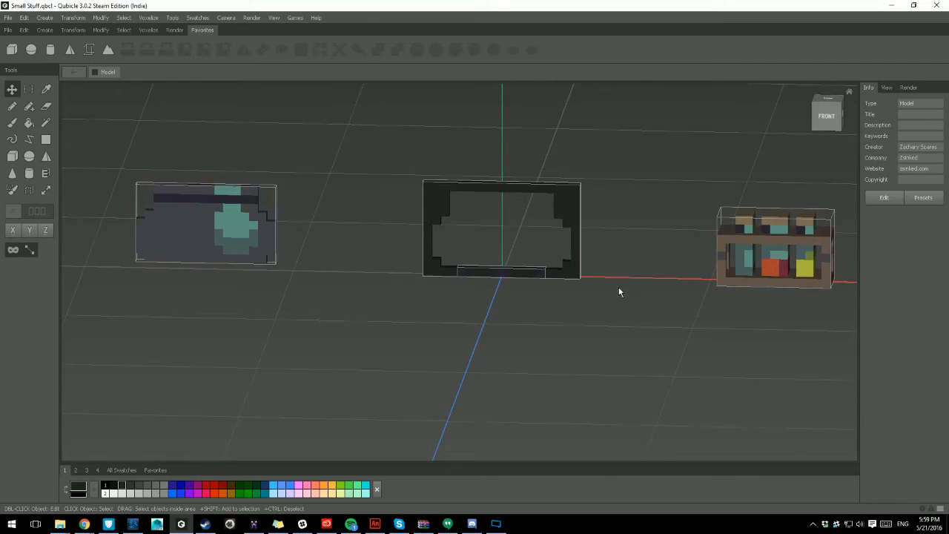
# Step: Move the cauldron feet matrix along X to position -40 : 0 : 0, beneath the separated cauldron body
pyautogui.scroll(1, 636, 298)
pyautogui.moveTo(575, 271); pyautogui.dragTo(487, 284, button='middle')
pyautogui.click(482, 311)
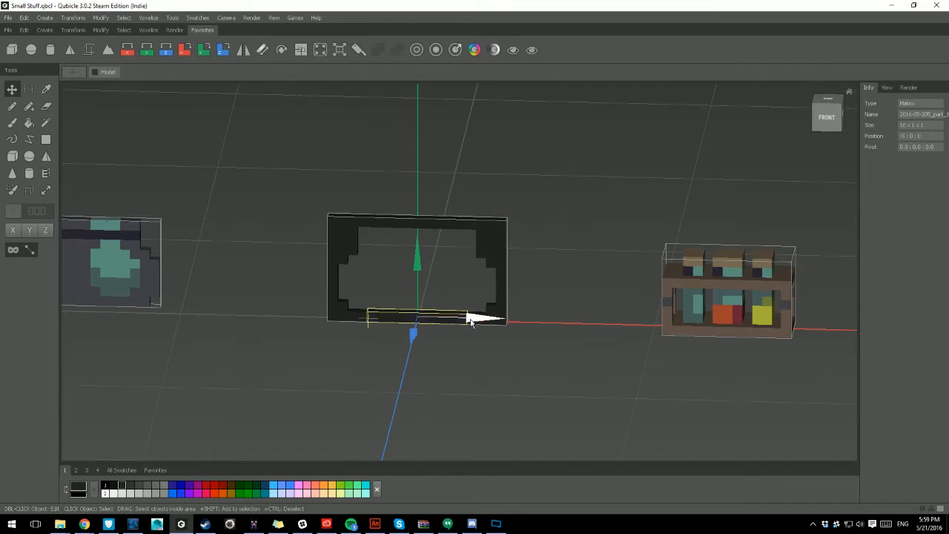
pyautogui.moveTo(482, 315); pyautogui.dragTo(106, 328)
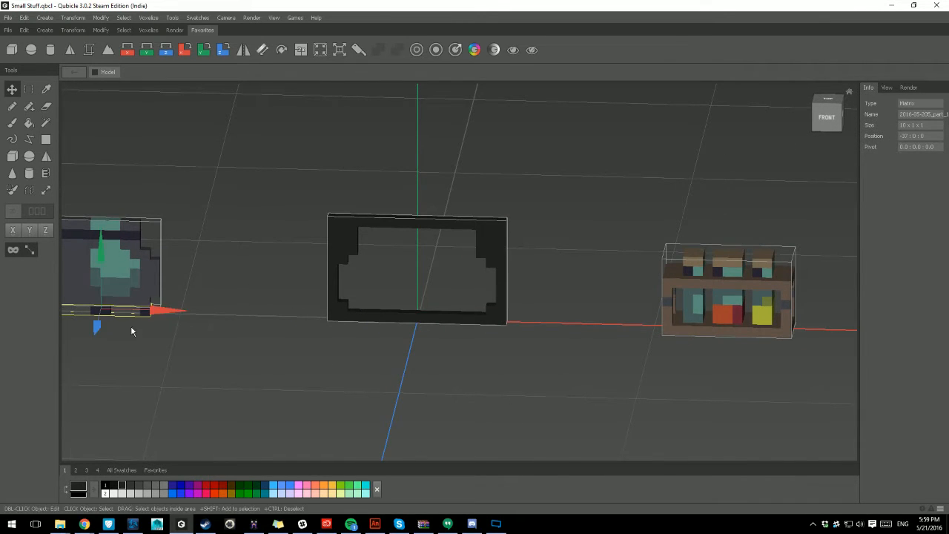
pyautogui.moveTo(244, 341); pyautogui.dragTo(396, 320, button='middle')
pyautogui.click(389, 319)
pyautogui.scroll(-1, 348, 318)
pyautogui.click(322, 286)
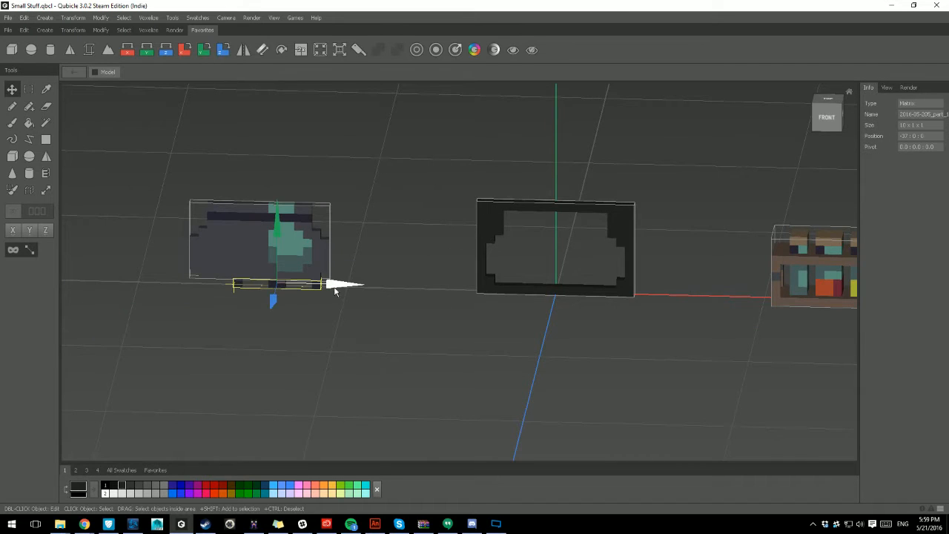
pyautogui.moveTo(334, 288); pyautogui.dragTo(307, 287)
# Step: Examine the hollow black frame beside the separated cauldron and check the cauldron body's matrix size
pyautogui.moveTo(324, 272); pyautogui.dragTo(571, 317, button='middle')
pyautogui.scroll(-1, 576, 317)
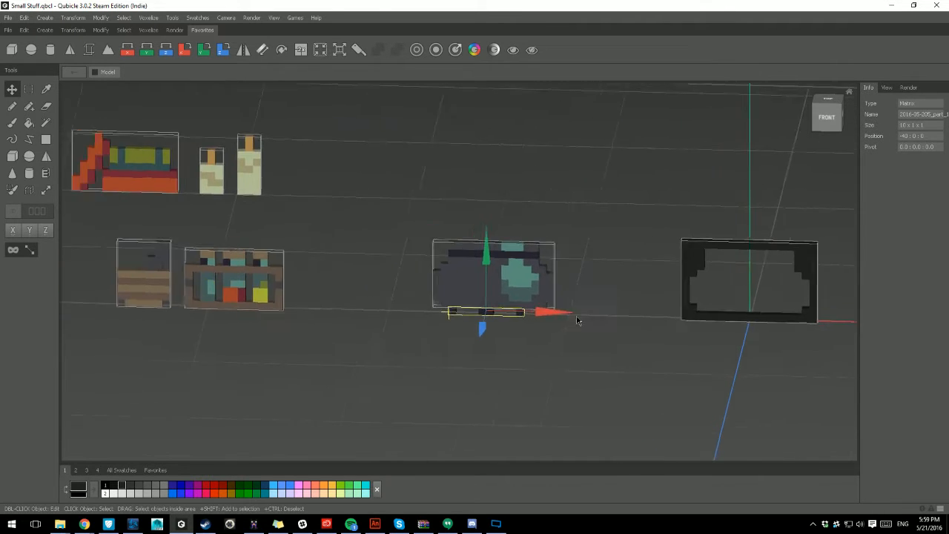
pyautogui.scroll(-1, 577, 319)
pyautogui.moveTo(475, 294); pyautogui.dragTo(478, 375, button='middle')
pyautogui.moveTo(702, 392); pyautogui.dragTo(440, 332, button='middle')
pyautogui.scroll(2, 460, 326)
pyautogui.moveTo(468, 324); pyautogui.dragTo(607, 258, button='right')
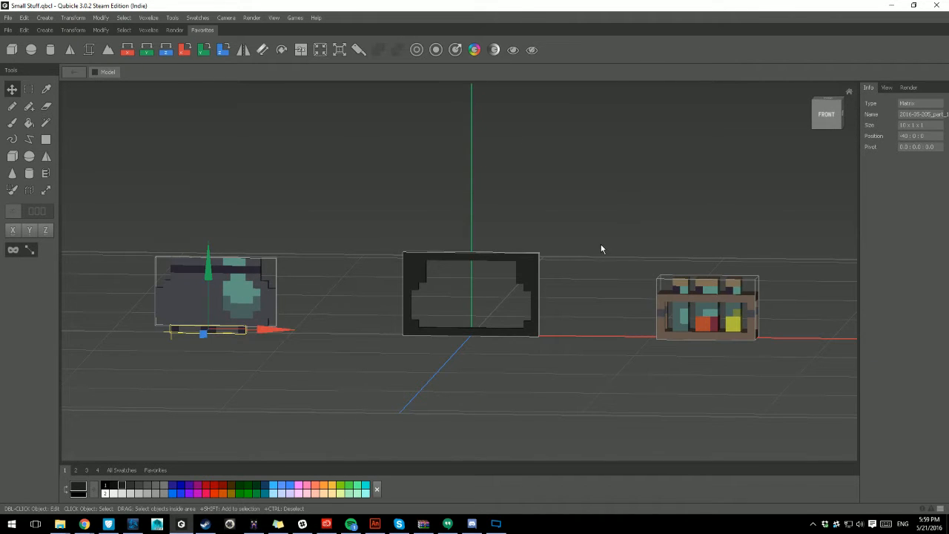
pyautogui.scroll(1, 516, 278)
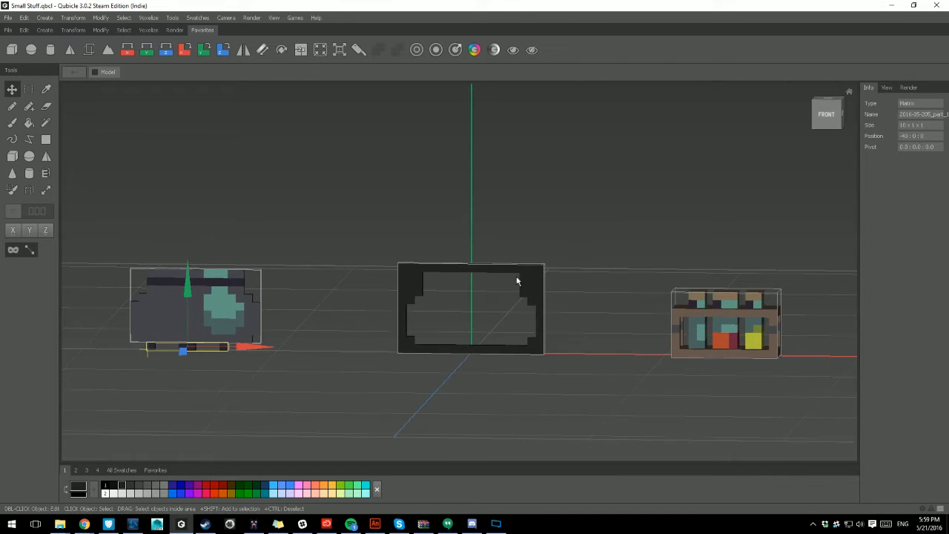
pyautogui.moveTo(500, 278); pyautogui.dragTo(520, 253, button='middle')
pyautogui.scroll(1, 506, 277)
pyautogui.moveTo(504, 280); pyautogui.dragTo(575, 253, button='right')
pyautogui.click(562, 254)
pyautogui.click(226, 282)
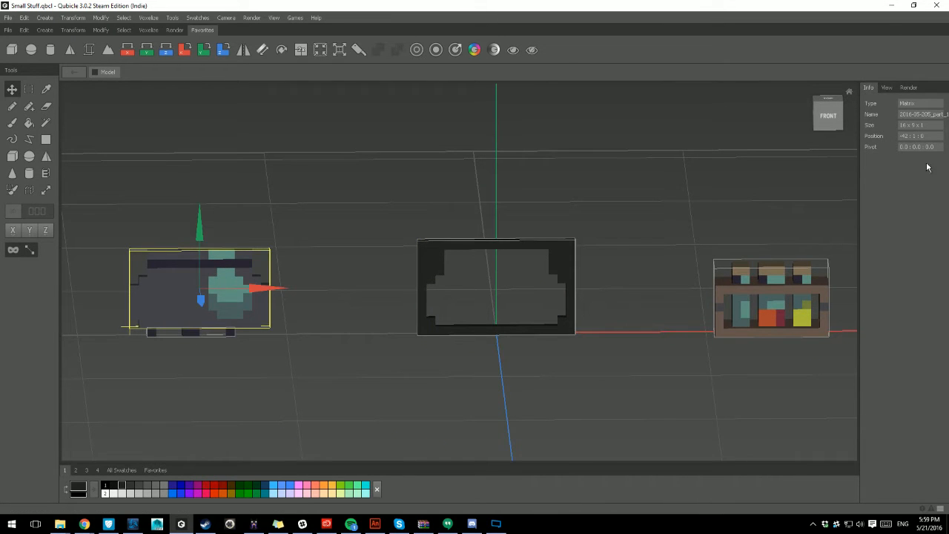
# Step: Resize the black frame's work area to a depth of 18 with all anchors at Center
pyautogui.click(552, 263)
pyautogui.moveTo(552, 263); pyautogui.dragTo(575, 268, button='right')
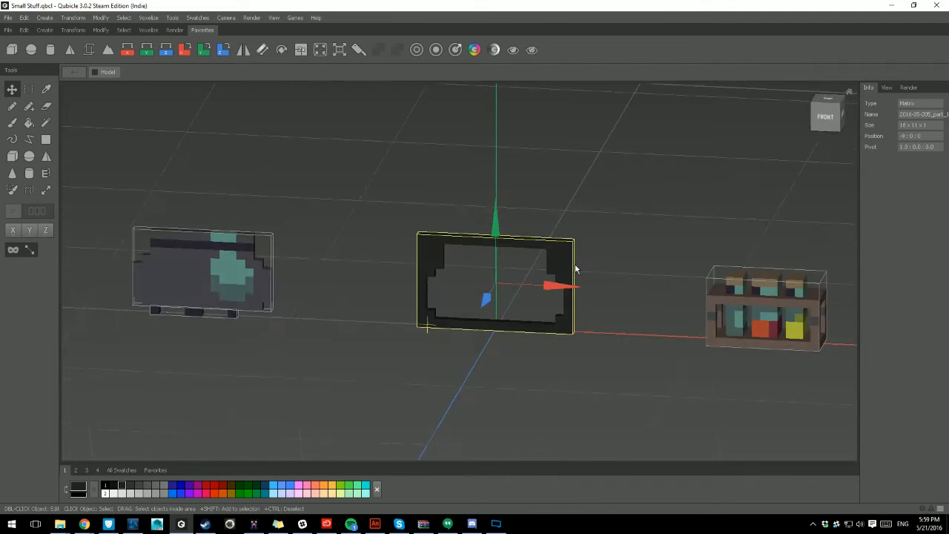
pyautogui.click(919, 125)
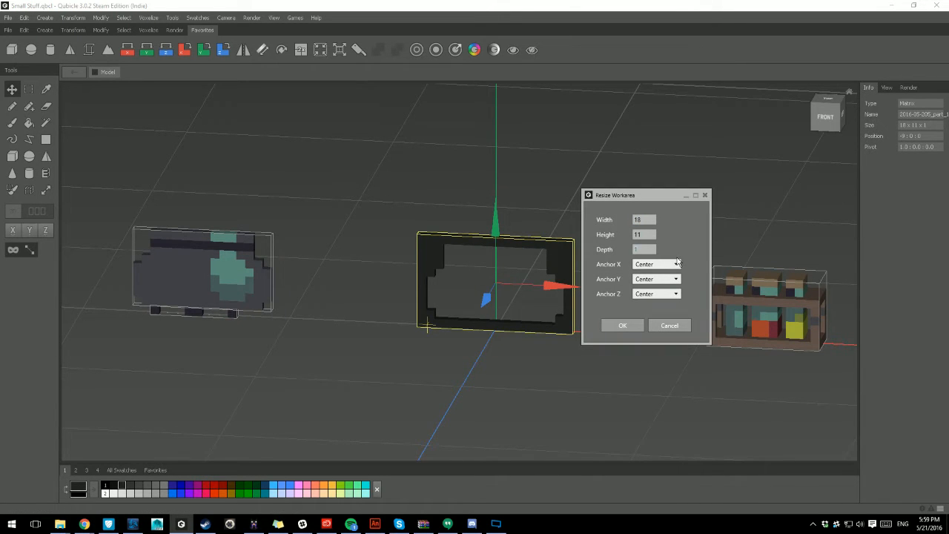
pyautogui.click(623, 326)
# Step: Extrude the whole black frame backward and forward along Z to fill the work area's depth, and return to the model
pyautogui.doubleClick(565, 244)
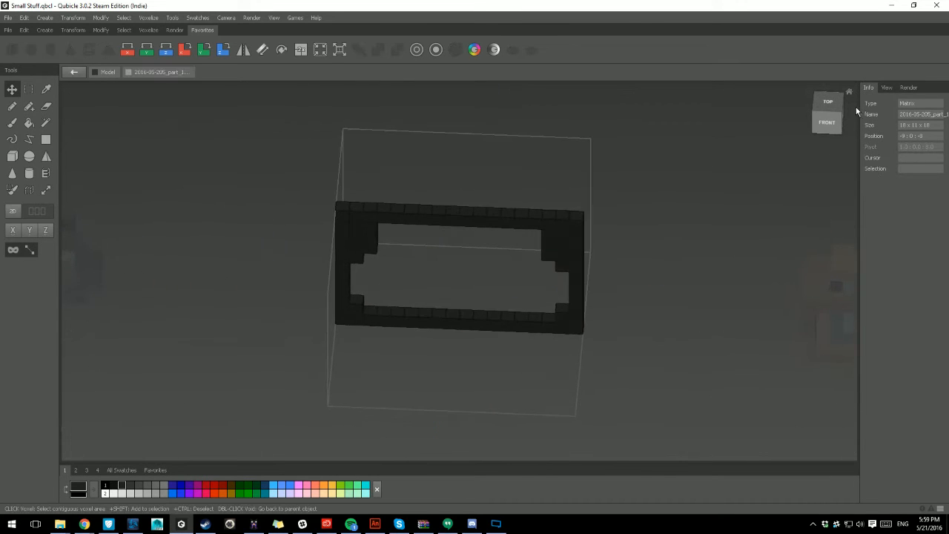
pyautogui.click(828, 102)
pyautogui.hotkey('ctrl', 'a')
pyautogui.hotkey('shift', 'Up')
pyautogui.hotkey('shift', 'Up')
pyautogui.hotkey('shift', 'Up')
pyautogui.hotkey('shift', 'Up')
pyautogui.hotkey('shift', 'Up')
pyautogui.hotkey('shift', 'Up')
pyautogui.hotkey('shift', 'Up')
pyautogui.hotkey('shift', 'Up')
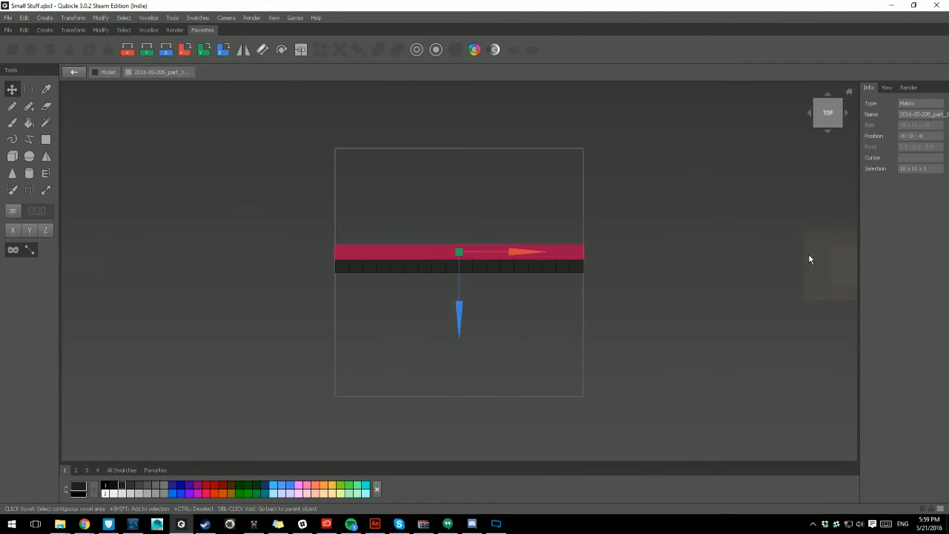
pyautogui.hotkey('shift', 'Down')
pyautogui.hotkey('shift', 'Down')
pyautogui.hotkey('shift', 'Down')
pyautogui.hotkey('shift', 'Down')
pyautogui.hotkey('shift', 'Down')
pyautogui.hotkey('shift', 'Down')
pyautogui.hotkey('shift', 'Down')
pyautogui.hotkey('shift', 'Down')
pyautogui.hotkey('shift', 'Down')
pyautogui.hotkey('shift', 'Down')
pyautogui.hotkey('shift', 'Down')
pyautogui.hotkey('shift', 'Down')
pyautogui.hotkey('shift', 'Down')
pyautogui.hotkey('shift', 'Down')
pyautogui.hotkey('shift', 'Down')
pyautogui.hotkey('shift', 'Down')
pyautogui.hotkey('shift', 'Down')
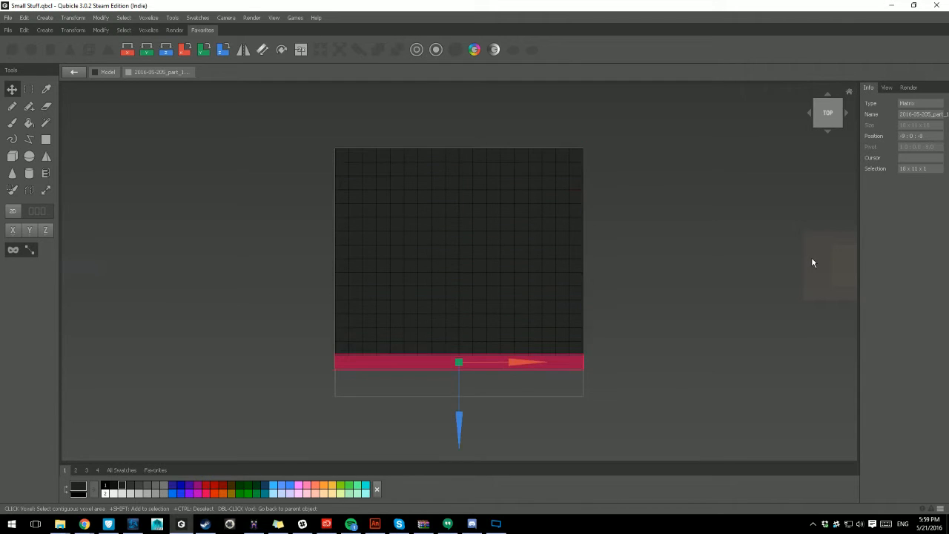
pyautogui.doubleClick(201, 150)
# Step: Duplicate the extruded black block along X to X position 3, partly overlapping the original
pyautogui.moveTo(328, 222); pyautogui.dragTo(590, 322, button='right')
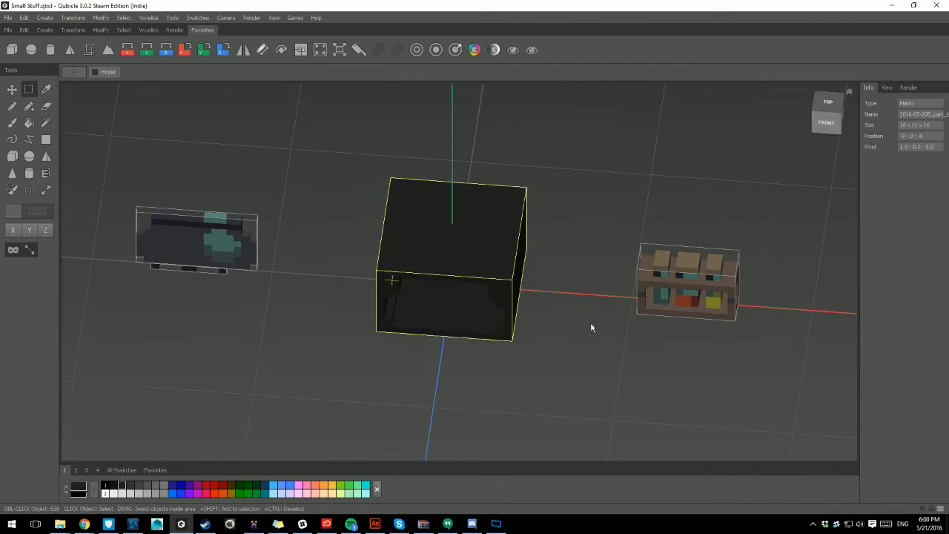
pyautogui.press('m')
pyautogui.moveTo(538, 276); pyautogui.dragTo(576, 276)
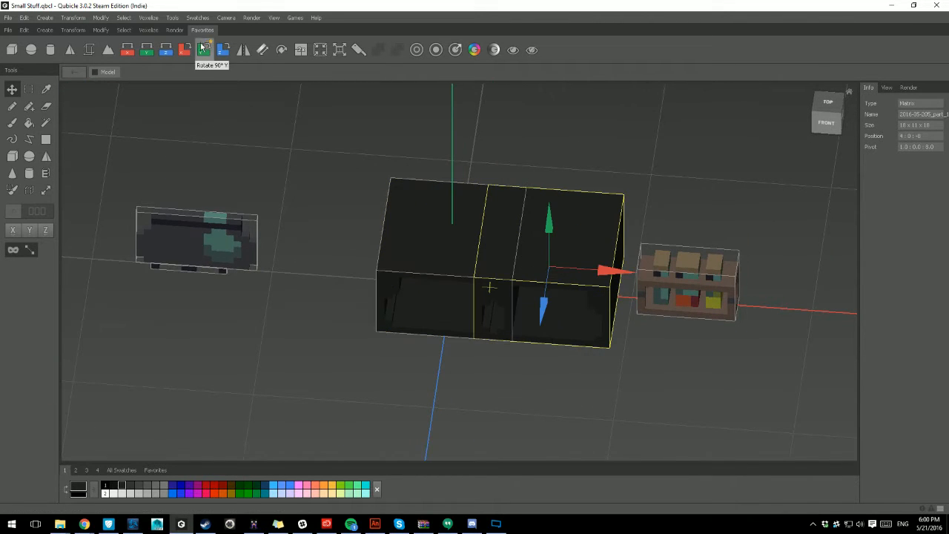
pyautogui.moveTo(546, 268); pyautogui.dragTo(501, 265)
pyautogui.moveTo(554, 279); pyautogui.dragTo(508, 282, button='right')
pyautogui.moveTo(508, 282); pyautogui.dragTo(550, 269)
# Step: Rotate the duplicated black block by -45 degrees about the Y axis
pyautogui.click(282, 49)
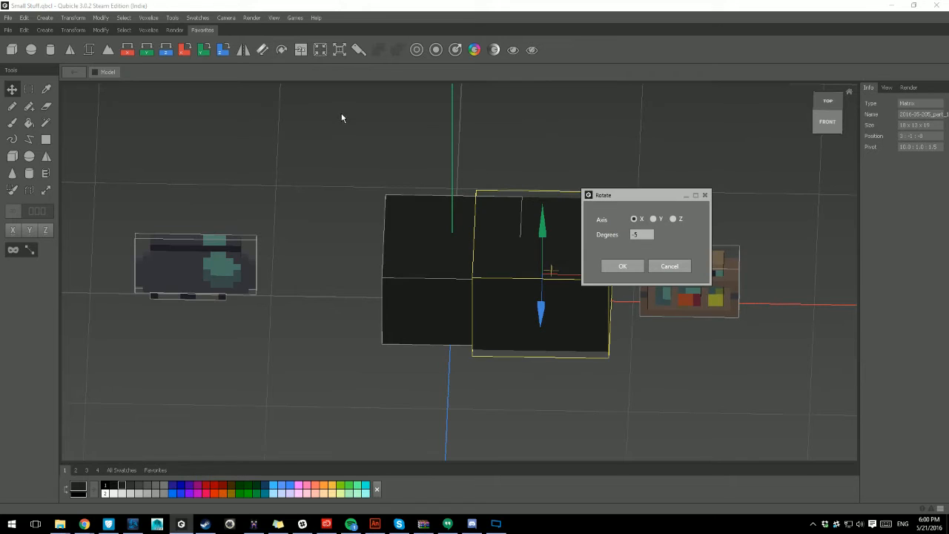
pyautogui.click(653, 219)
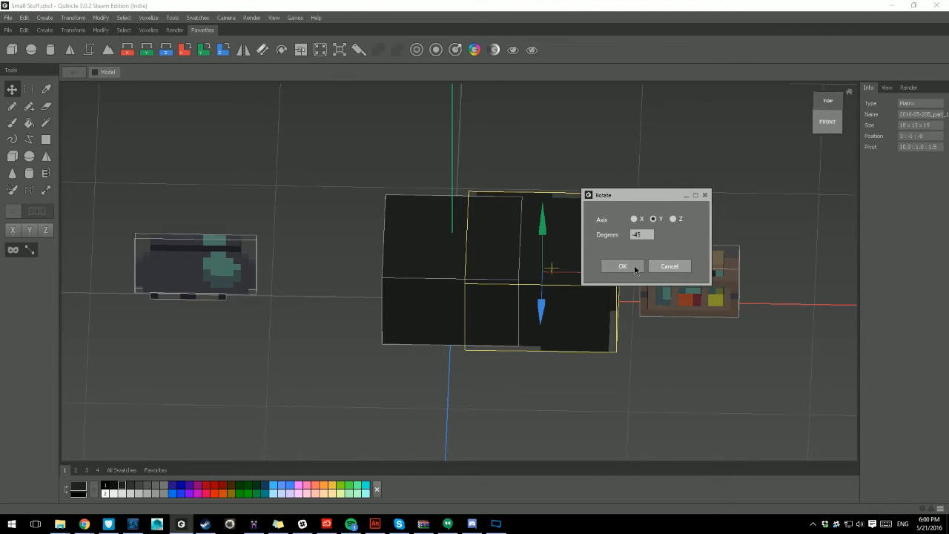
pyautogui.click(633, 265)
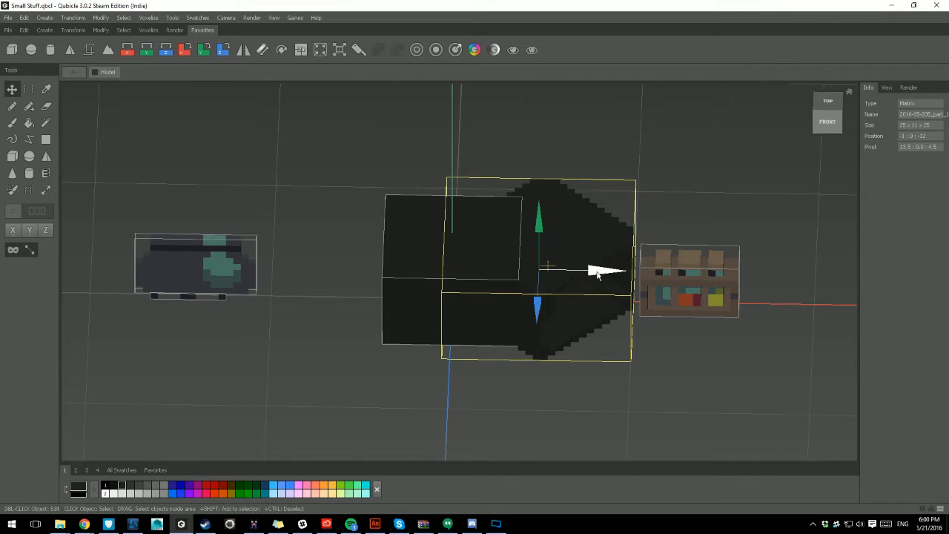
# Step: Move the rotated block back over the original so both are centred, at position -13 : 0 : -11
pyautogui.moveTo(598, 274); pyautogui.dragTo(502, 271)
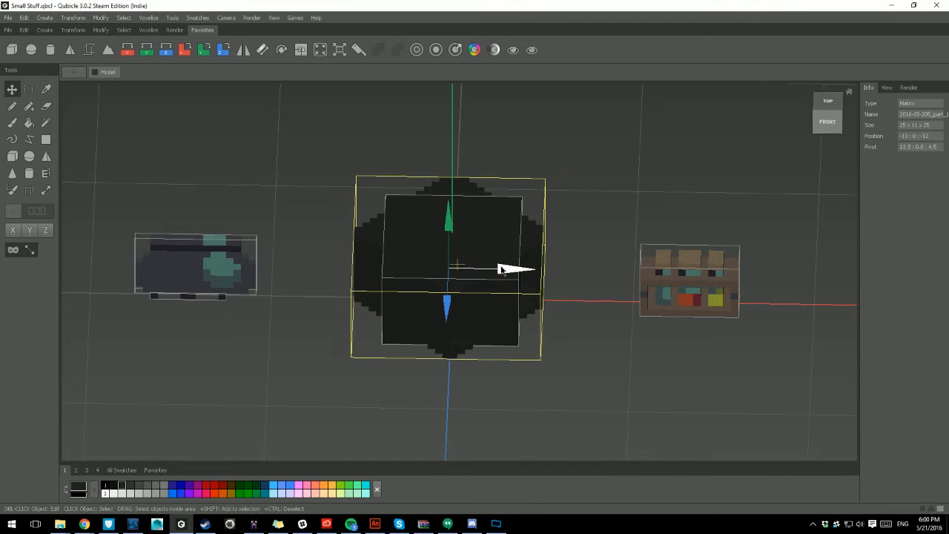
pyautogui.moveTo(501, 269); pyautogui.dragTo(505, 272, button='right')
pyautogui.moveTo(521, 248)
pyautogui.mouseDown()
pyautogui.moveTo(536, 250)
pyautogui.moveTo(518, 252)
pyautogui.mouseUp()
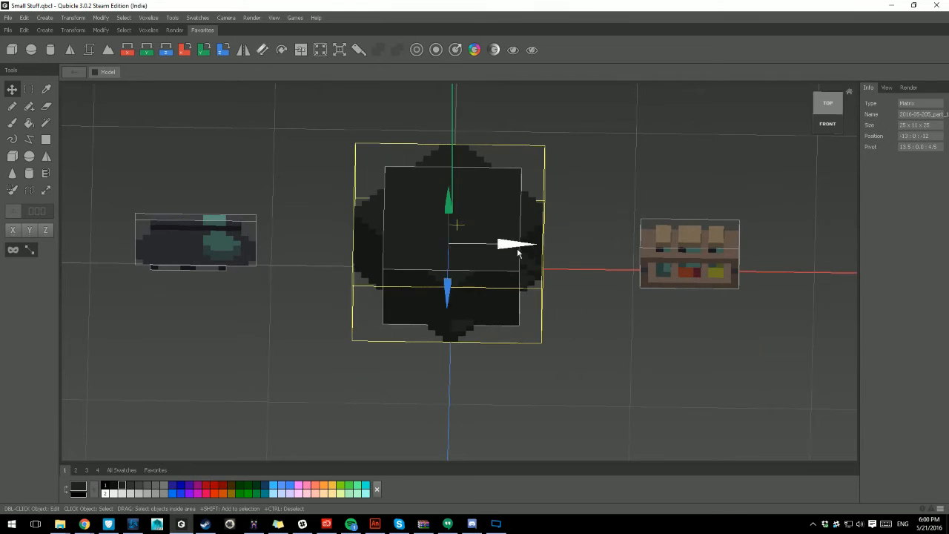
pyautogui.moveTo(516, 247); pyautogui.dragTo(591, 280, button='right')
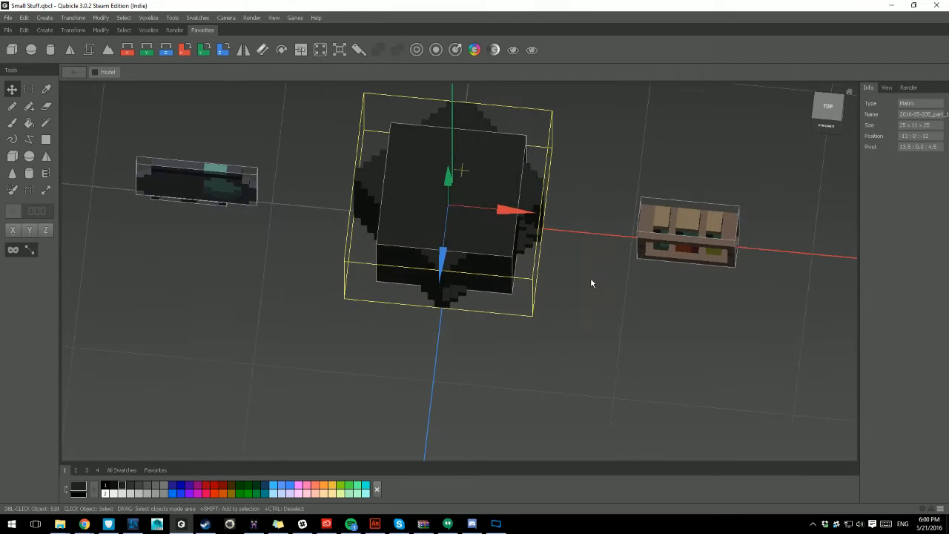
pyautogui.click(826, 110)
pyautogui.press('Down')
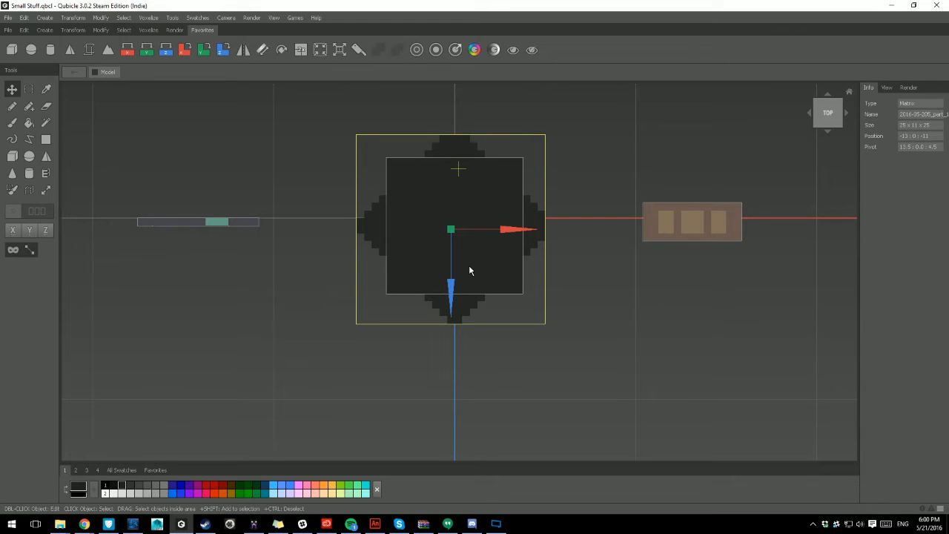
pyautogui.moveTo(467, 267); pyautogui.dragTo(507, 291, button='right')
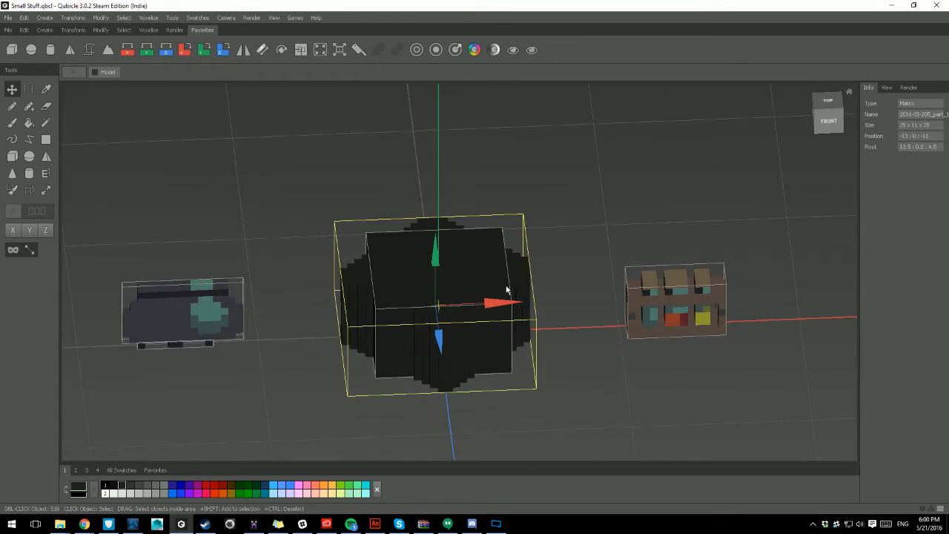
# Step: Duplicate the rotated block along X and rotate the copy by -15 degrees about the Y axis
pyautogui.moveTo(447, 305); pyautogui.dragTo(537, 302)
pyautogui.click(496, 309)
pyautogui.click(508, 301)
pyautogui.click(282, 50)
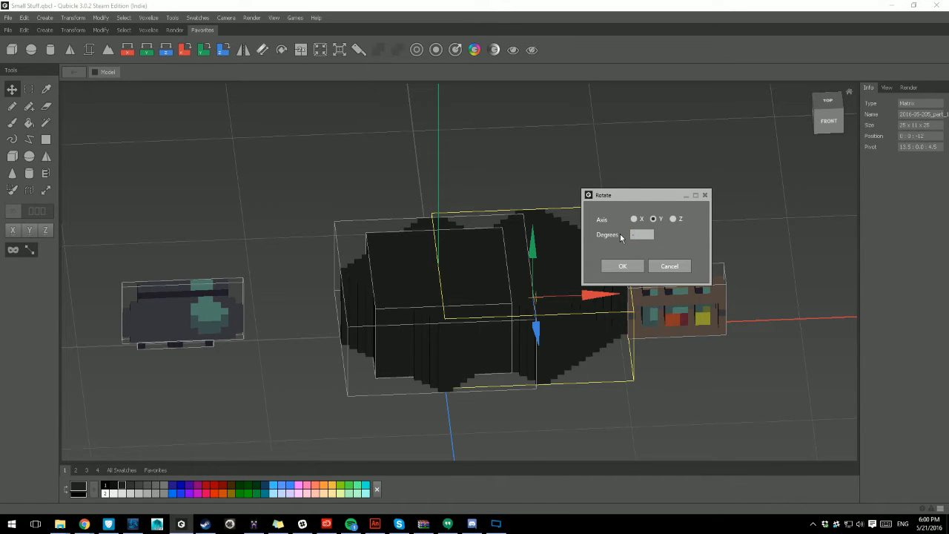
pyautogui.write('15')
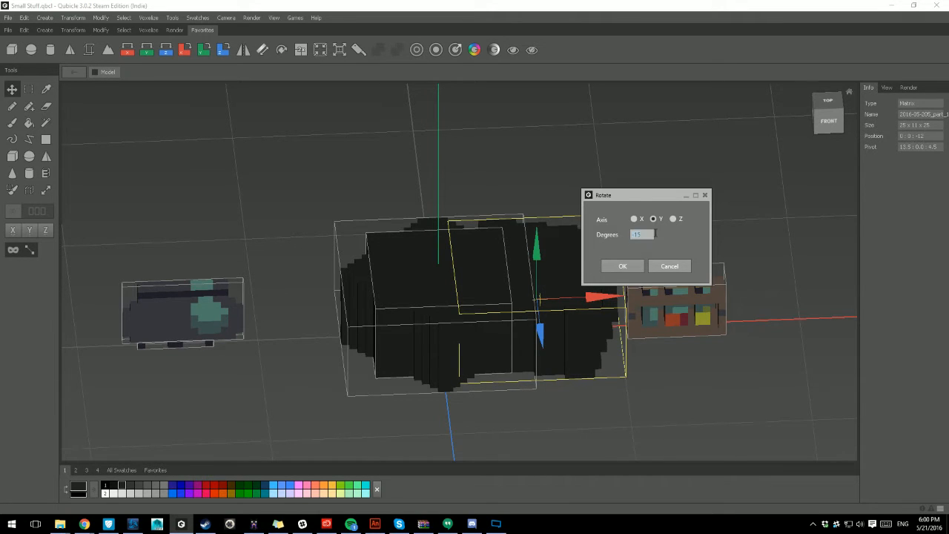
pyautogui.click(620, 271)
# Step: Move the newly rotated copy back over the other two black blocks and centre it at X position -11
pyautogui.moveTo(597, 260); pyautogui.dragTo(589, 295, button='right')
pyautogui.moveTo(594, 256); pyautogui.dragTo(487, 250)
pyautogui.moveTo(579, 250)
pyautogui.mouseDown(button='right')
pyautogui.moveTo(588, 256)
pyautogui.moveTo(592, 243)
pyautogui.moveTo(581, 237)
pyautogui.mouseUp(button='right')
pyautogui.press('Right')
pyautogui.moveTo(519, 286); pyautogui.dragTo(486, 289)
pyautogui.moveTo(566, 281); pyautogui.dragTo(566, 288, button='right')
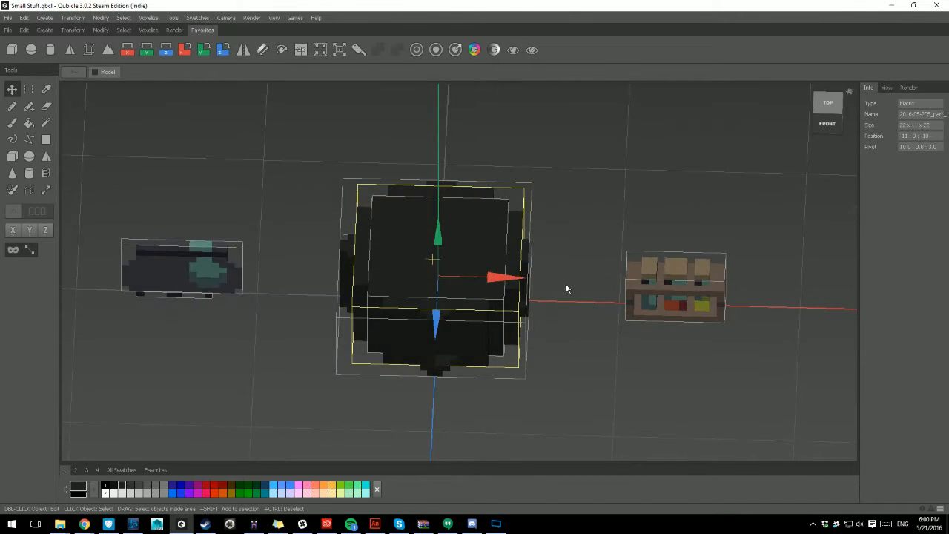
pyautogui.moveTo(500, 280)
pyautogui.mouseDown()
pyautogui.moveTo(540, 282)
pyautogui.moveTo(504, 282)
pyautogui.mouseUp()
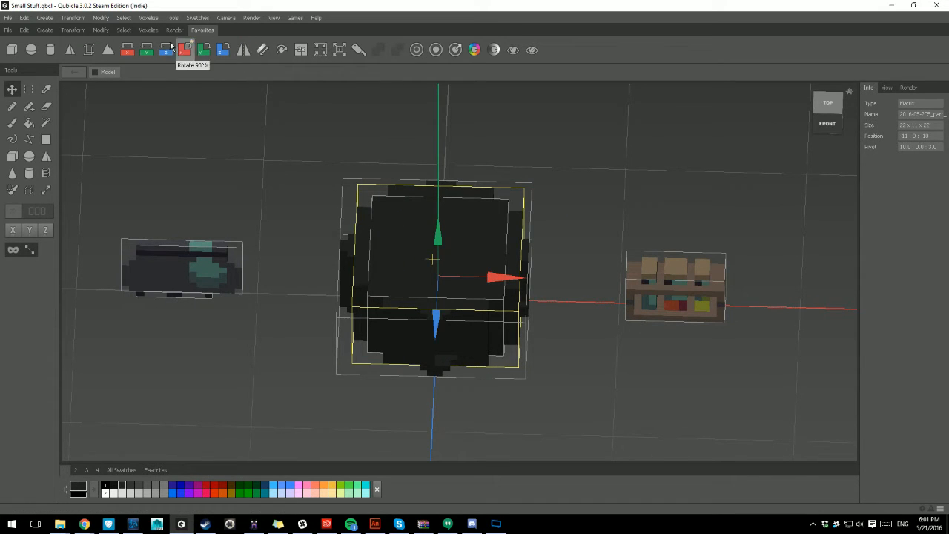
pyautogui.moveTo(393, 212); pyautogui.dragTo(509, 264, button='right')
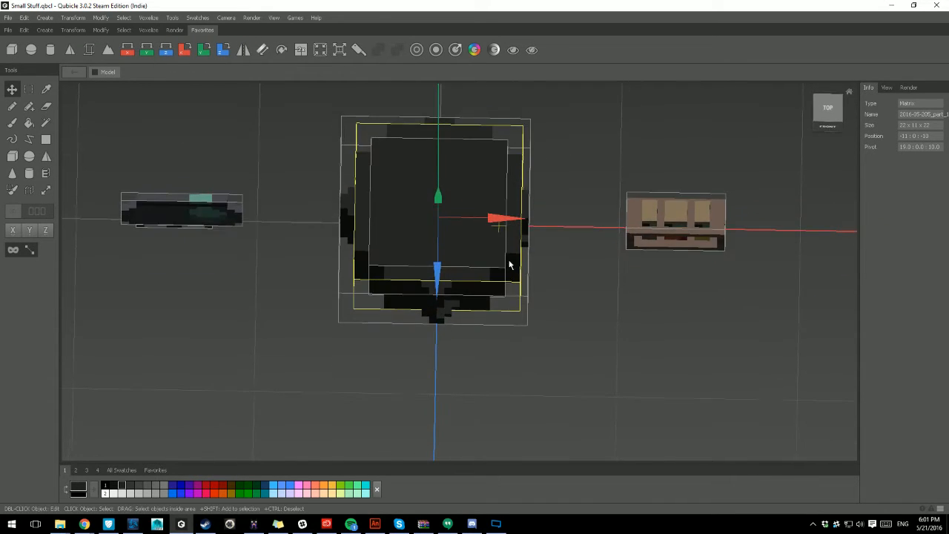
pyautogui.moveTo(505, 224)
pyautogui.mouseDown()
pyautogui.moveTo(556, 224)
pyautogui.moveTo(504, 224)
pyautogui.mouseUp()
# Step: Select the three overlapping black blocks and merge them into a single union matrix
pyautogui.moveTo(550, 241); pyautogui.dragTo(521, 319, button='right')
pyautogui.click(527, 288)
pyautogui.click(461, 280)
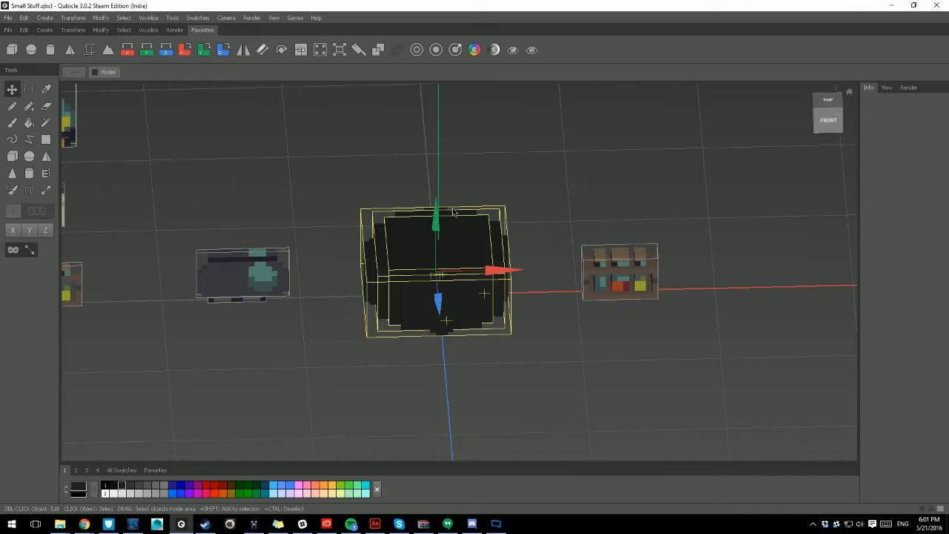
pyautogui.moveTo(461, 280); pyautogui.dragTo(450, 291, button='right')
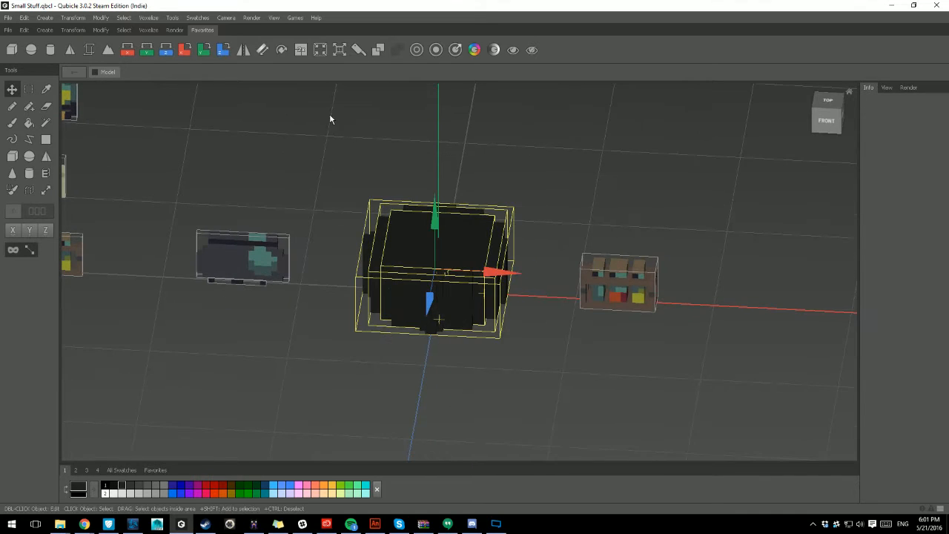
pyautogui.click(378, 50)
pyautogui.moveTo(493, 158); pyautogui.dragTo(445, 96, button='right')
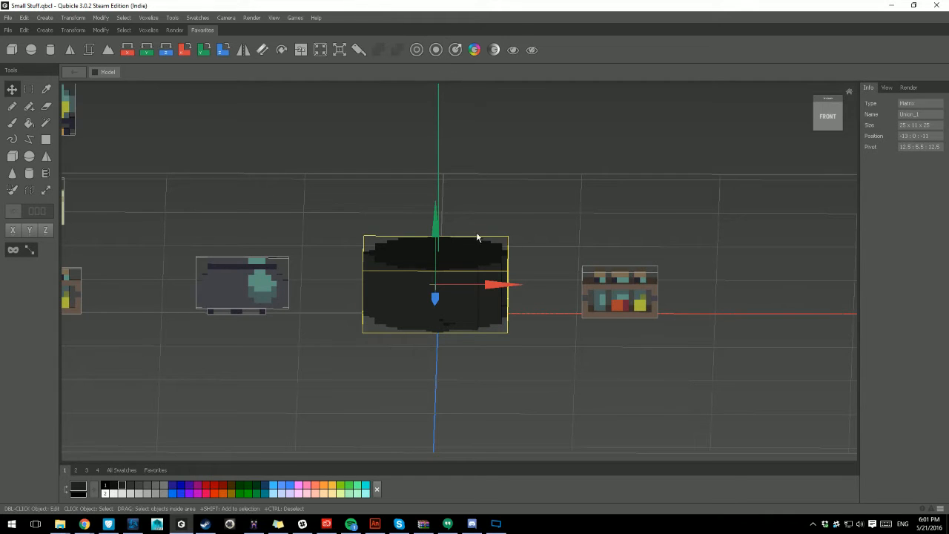
# Step: Check the merged block's interior slice by slice, return to the model, and fill its hollow interior
pyautogui.doubleClick(476, 283)
pyautogui.moveTo(484, 281); pyautogui.dragTo(603, 272, button='right')
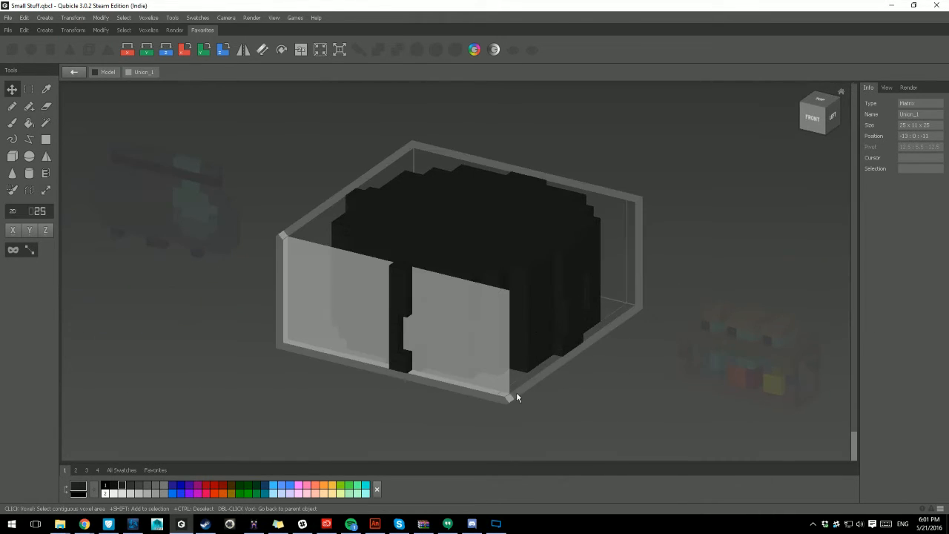
pyautogui.moveTo(516, 395); pyautogui.dragTo(603, 347)
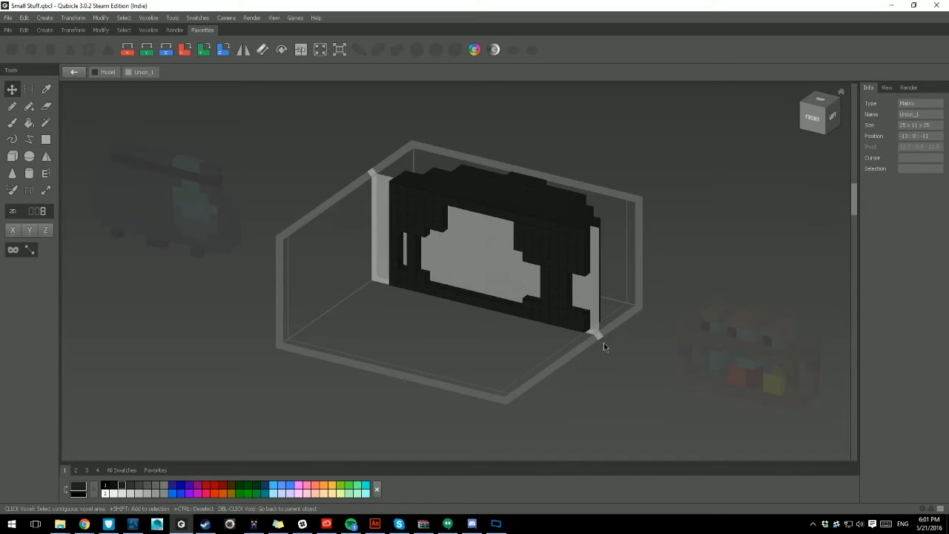
pyautogui.click(660, 314)
pyautogui.doubleClick(703, 227)
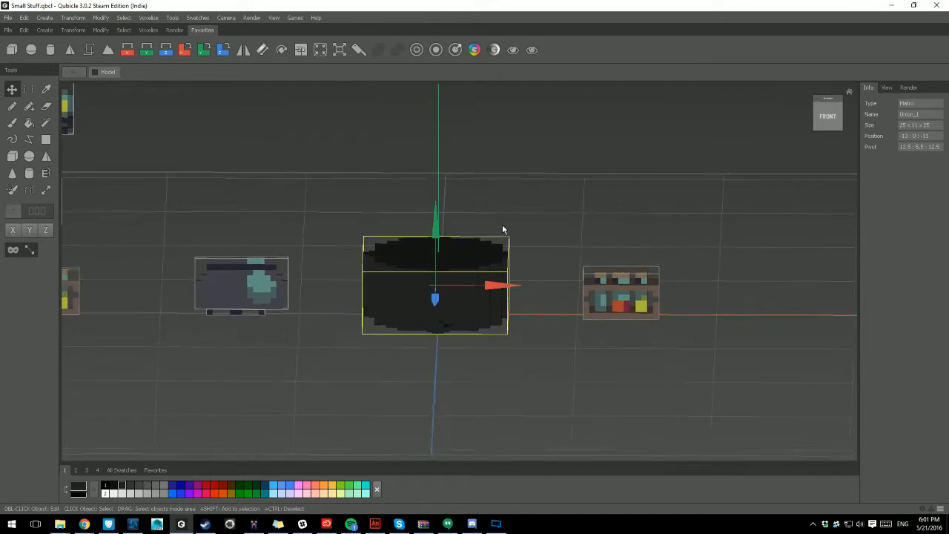
pyautogui.click(436, 52)
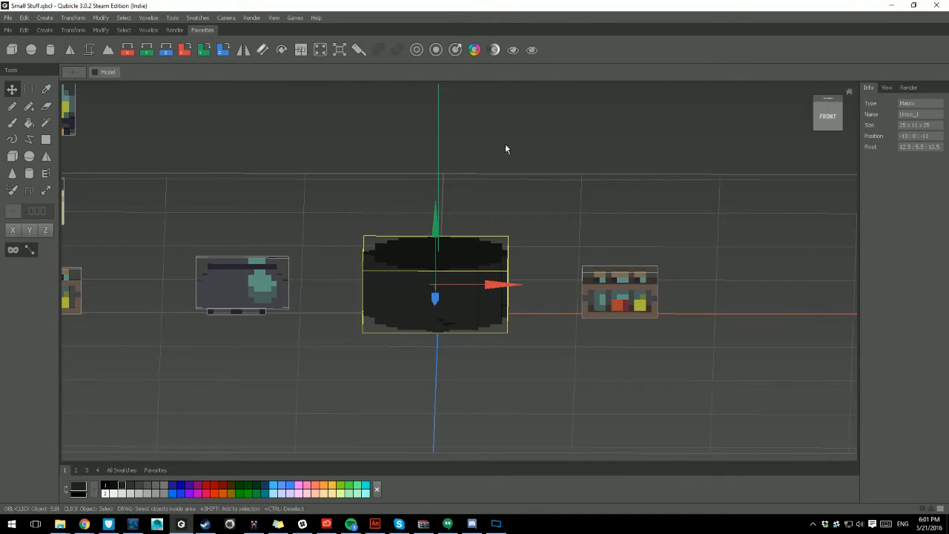
# Step: Edit the merged block, select all dark shell voxels by colour, and delete them to leave the black inner core
pyautogui.doubleClick(455, 277)
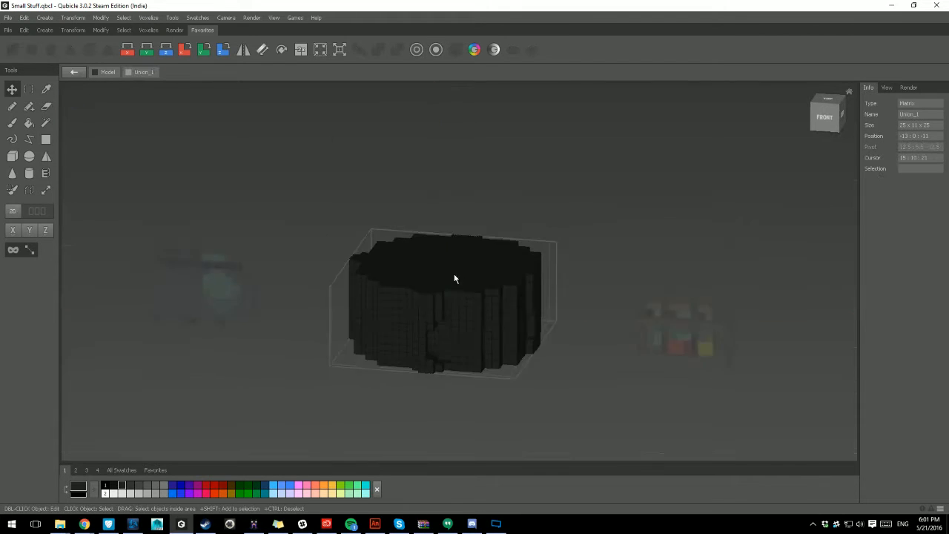
pyautogui.click(46, 122)
pyautogui.click(463, 226)
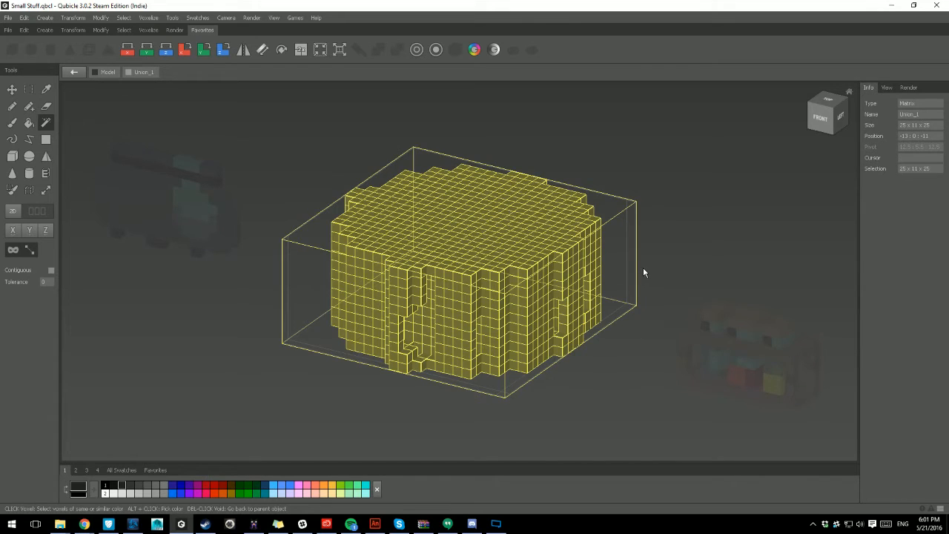
pyautogui.press('Delete')
pyautogui.moveTo(597, 271)
pyautogui.mouseDown(button='right')
pyautogui.moveTo(584, 249)
pyautogui.moveTo(670, 256)
pyautogui.moveTo(697, 327)
pyautogui.moveTo(618, 301)
pyautogui.moveTo(584, 256)
pyautogui.mouseUp(button='right')
# Step: Recolour all voxels of the black inner core to light grey
pyautogui.click(29, 123)
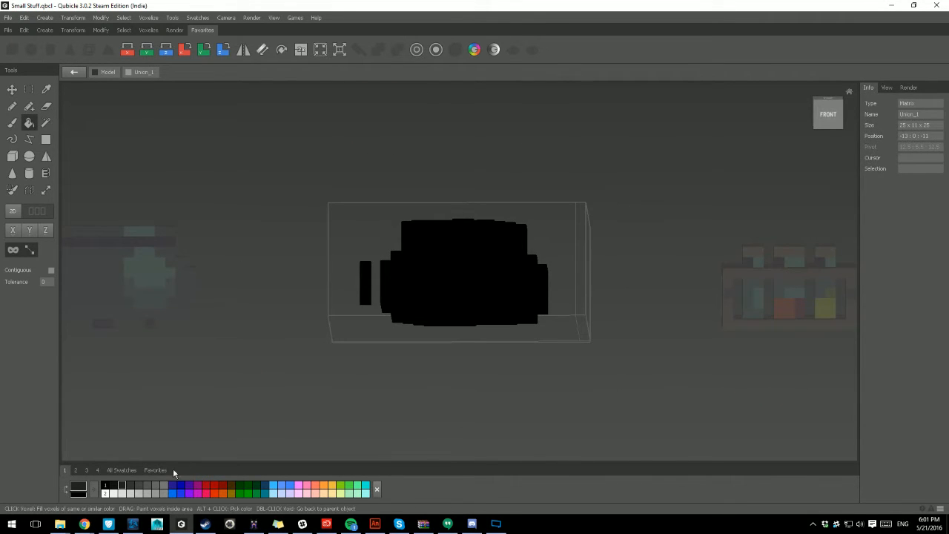
pyautogui.click(138, 493)
pyautogui.click(401, 305)
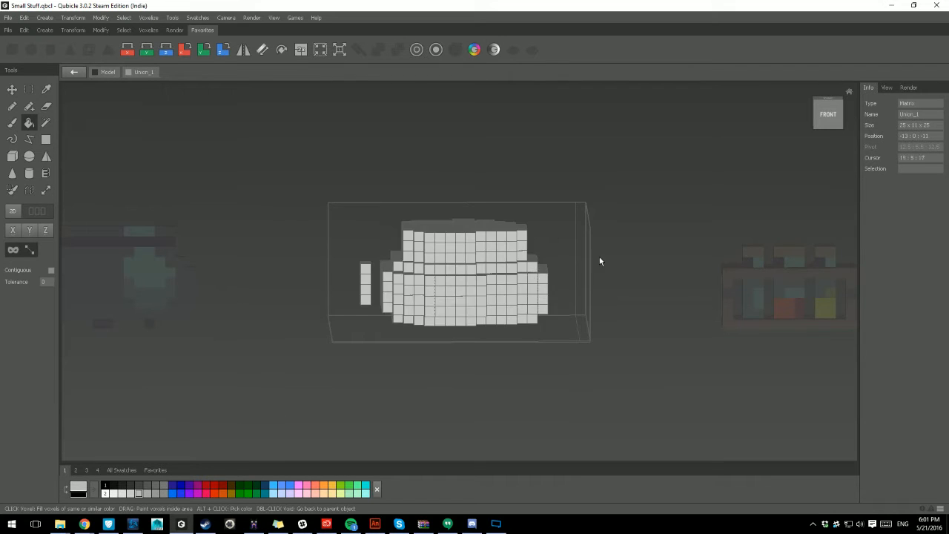
# Step: Remove the small group of stray voxels detached from the side of the light grey core
pyautogui.moveTo(599, 258); pyautogui.dragTo(614, 330, button='right')
pyautogui.click(829, 114)
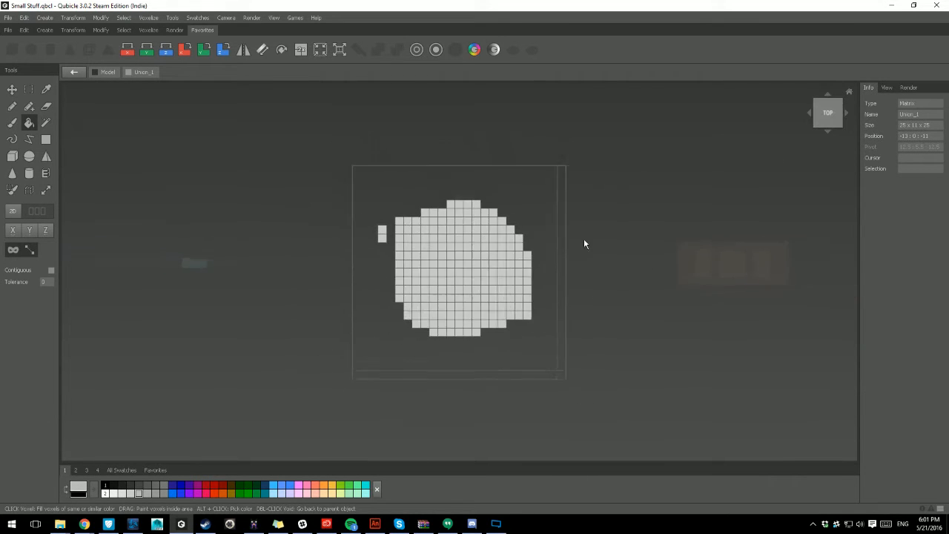
pyautogui.click(29, 90)
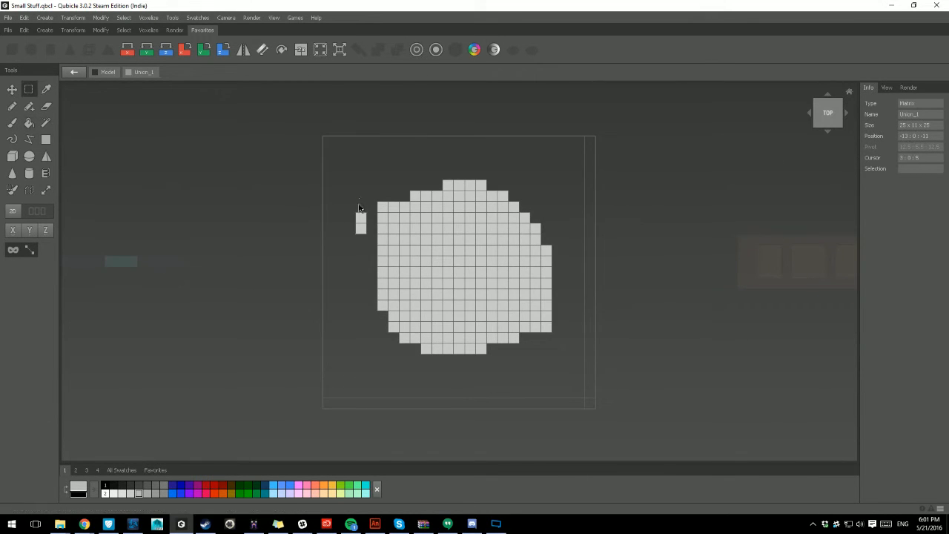
pyautogui.moveTo(371, 207); pyautogui.dragTo(353, 281)
pyautogui.moveTo(516, 278); pyautogui.dragTo(724, 215, button='right')
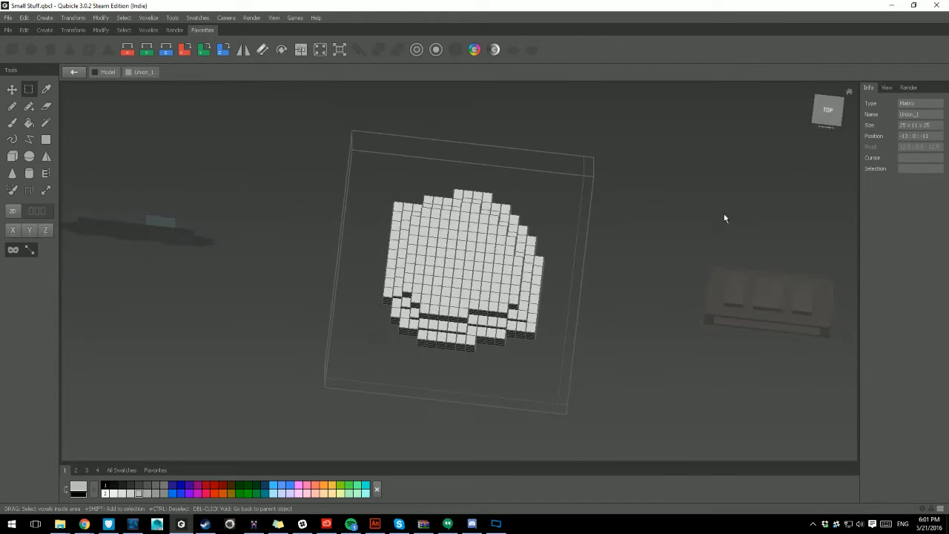
pyautogui.scroll(1, 556, 252)
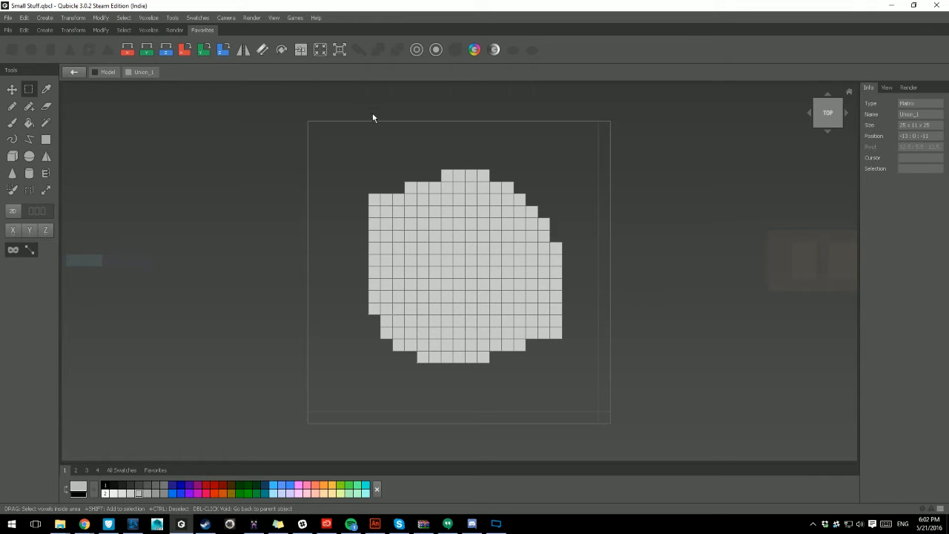
# Step: Try to mirror the light grey core along Z- and X+
pyautogui.click(244, 50)
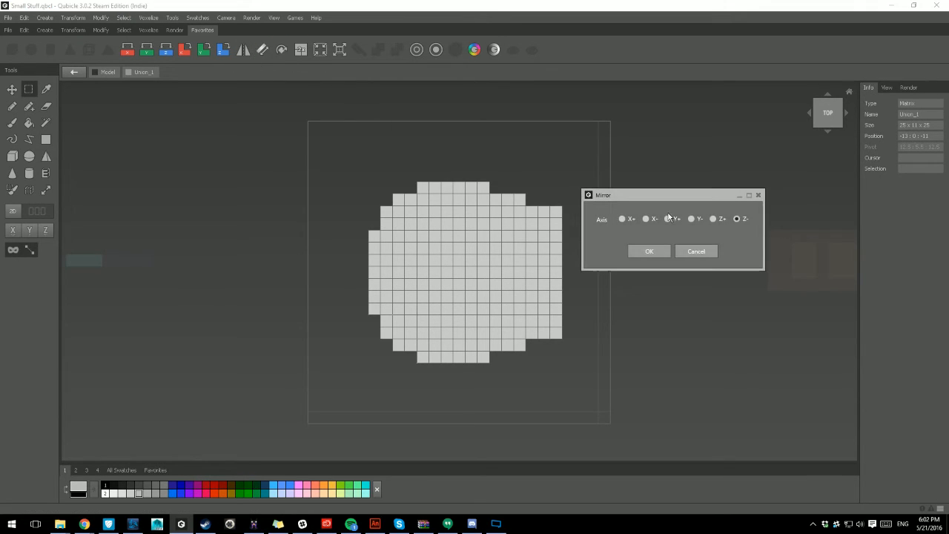
pyautogui.click(658, 252)
pyautogui.click(245, 50)
pyautogui.click(623, 219)
pyautogui.click(649, 251)
pyautogui.moveTo(580, 275); pyautogui.dragTo(572, 232, button='right')
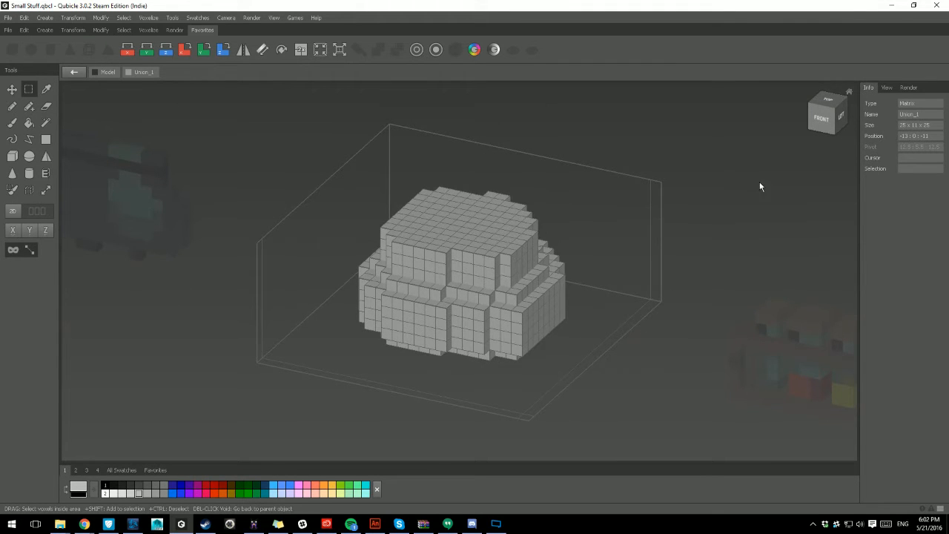
# Step: Mirror the light grey core along X+ so its two sides match
pyautogui.click(819, 101)
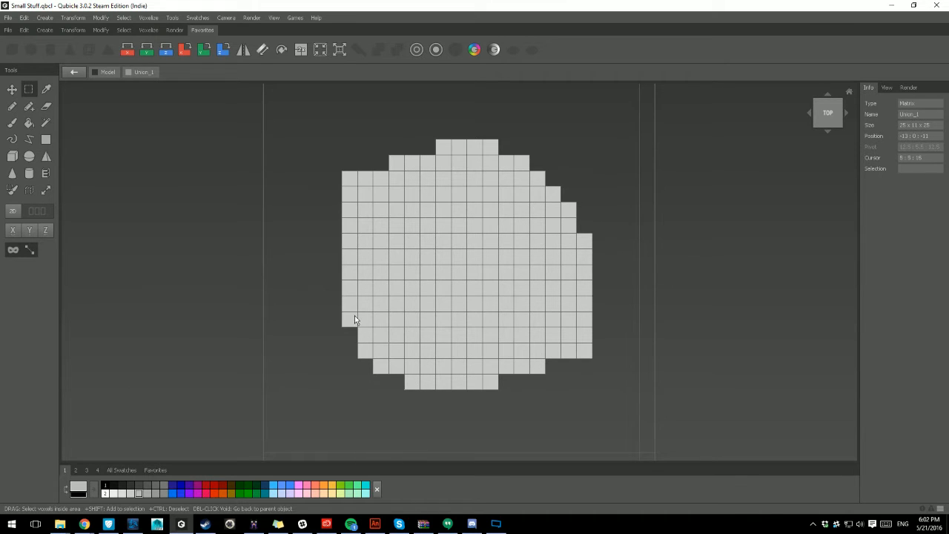
pyautogui.moveTo(395, 379); pyautogui.dragTo(452, 317, button='right')
pyautogui.click(825, 100)
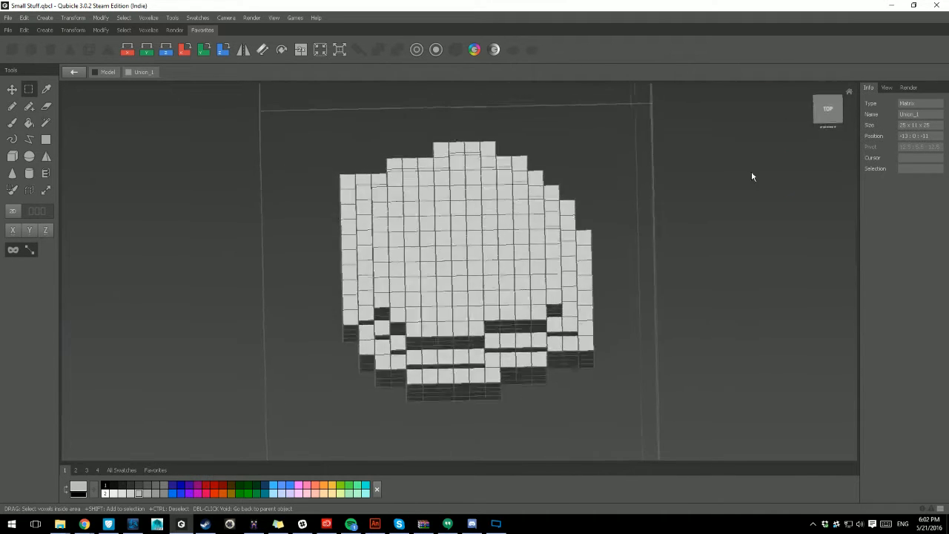
pyautogui.click(243, 49)
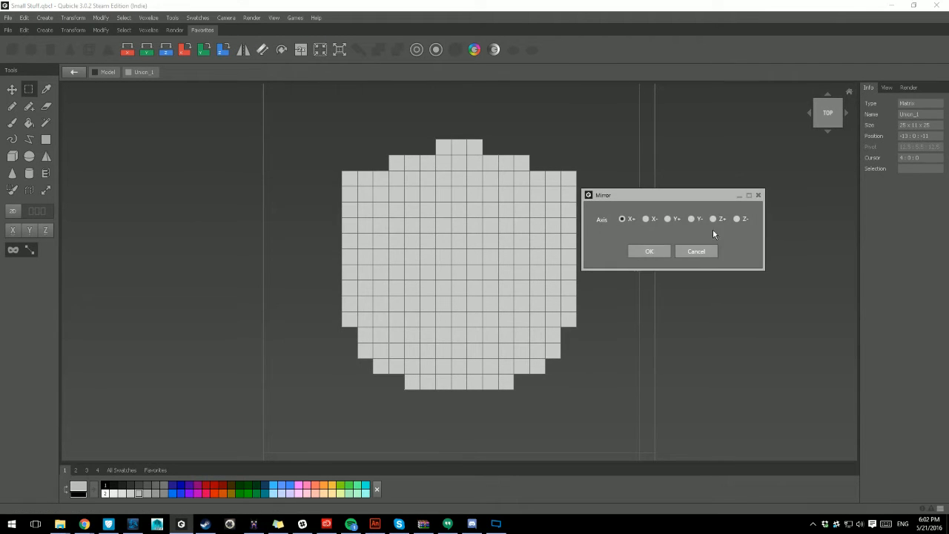
pyautogui.click(649, 251)
# Step: Mirror the light grey core along Z- so its front and back match, and return to the model
pyautogui.click(243, 49)
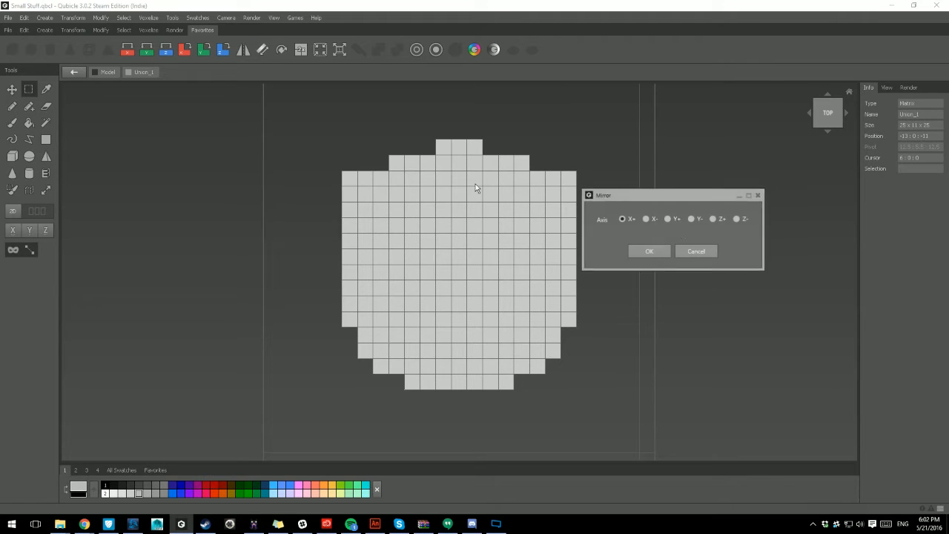
pyautogui.click(736, 219)
pyautogui.click(650, 252)
pyautogui.moveTo(668, 290); pyautogui.dragTo(696, 230, button='right')
pyautogui.doubleClick(697, 231)
pyautogui.scroll(-5, 649, 263)
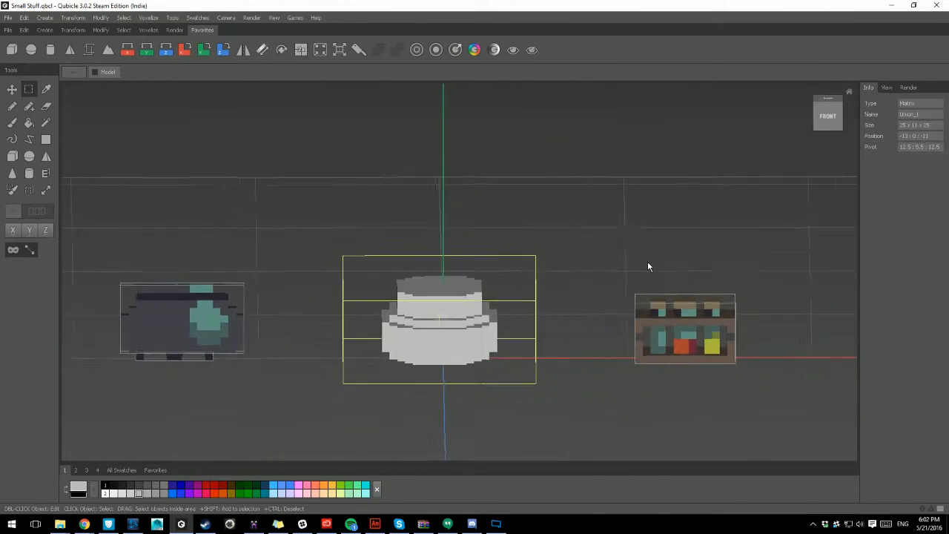
# Step: Optimize the work area of the light grey core so its bounds fit the voxels tightly
pyautogui.moveTo(527, 298); pyautogui.dragTo(351, 252, button='right')
pyautogui.click(352, 252)
pyautogui.scroll(3, 452, 258)
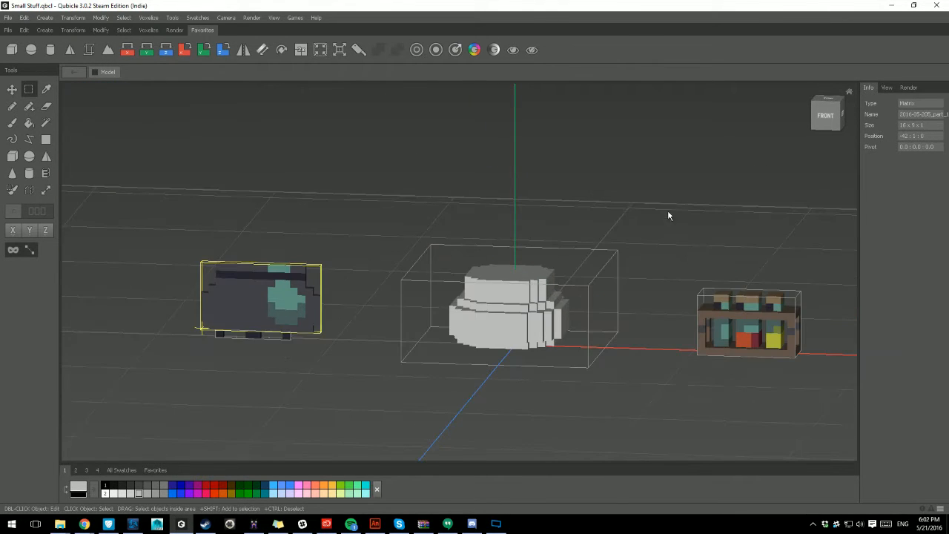
pyautogui.click(504, 297)
pyautogui.click(322, 57)
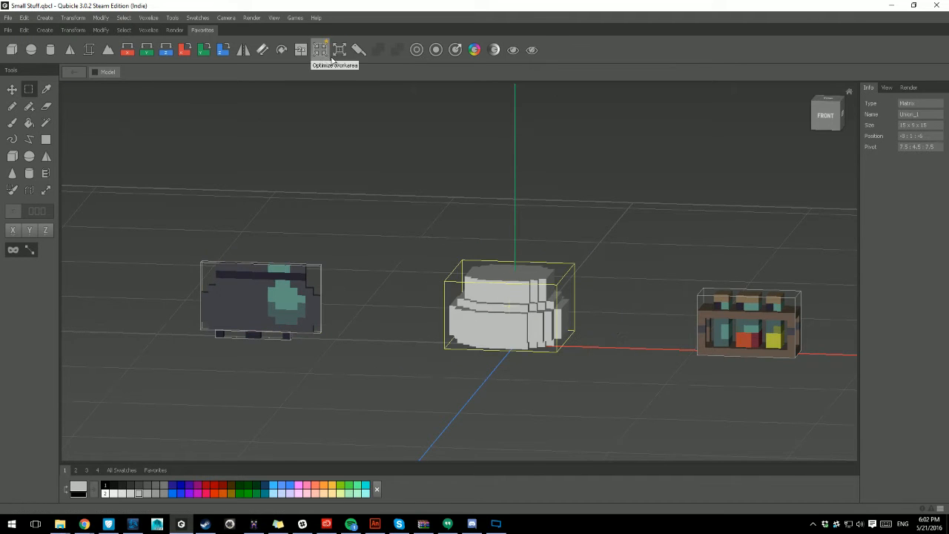
# Step: Move the flat cauldron sprite slab directly in front of the light grey core, aligned with it and leaving a gap
pyautogui.click(249, 299)
pyautogui.press('v')
pyautogui.moveTo(317, 298); pyautogui.dragTo(513, 314)
pyautogui.moveTo(772, 170); pyautogui.dragTo(719, 192, button='right')
pyautogui.moveTo(559, 309); pyautogui.dragTo(532, 322)
pyautogui.moveTo(531, 322); pyautogui.dragTo(476, 340, button='right')
pyautogui.moveTo(456, 295); pyautogui.dragTo(360, 329)
pyautogui.moveTo(494, 264); pyautogui.dragTo(535, 216, button='right')
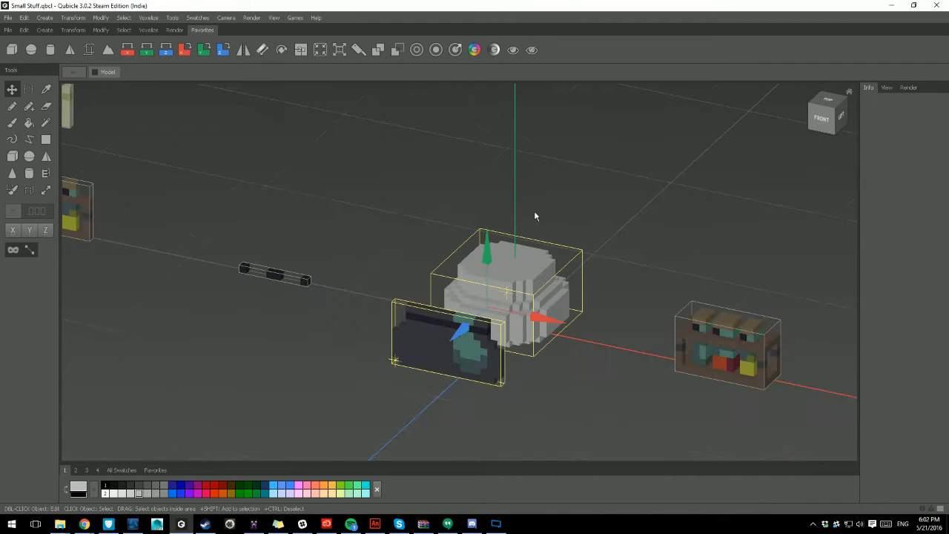
# Step: Merge the cauldron sprite slab and the light grey core into one matrix and open it for editing
pyautogui.click(378, 49)
pyautogui.moveTo(475, 222); pyautogui.dragTo(491, 284, button='right')
pyautogui.doubleClick(492, 284)
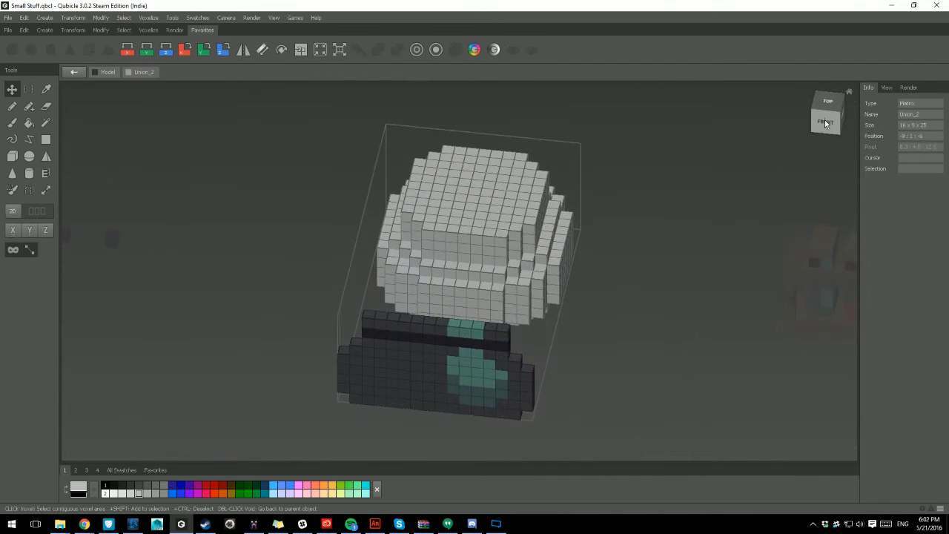
# Step: Widen the light grey core by shifting its left half, as seen from above, one voxel outward
pyautogui.click(824, 119)
pyautogui.moveTo(408, 223); pyautogui.dragTo(260, 257, button='right')
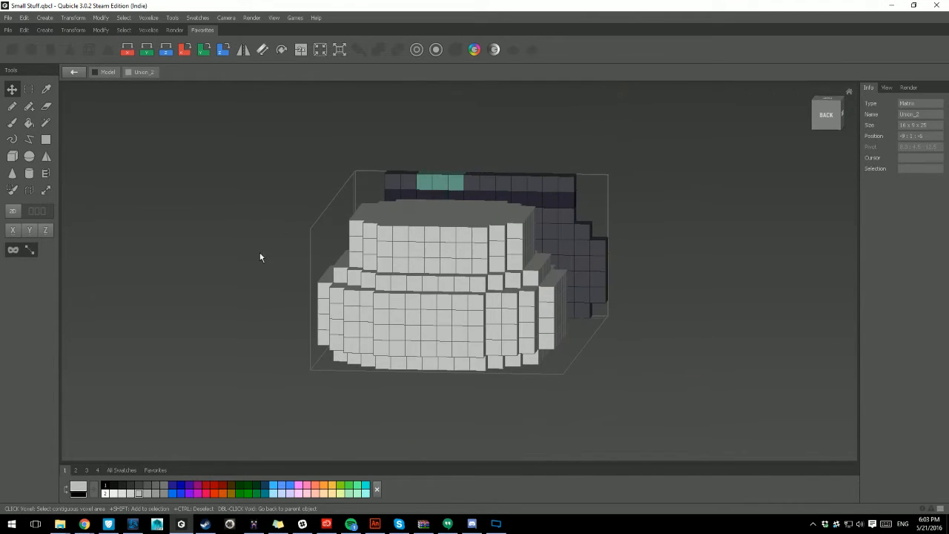
pyautogui.click(28, 91)
pyautogui.moveTo(552, 172); pyautogui.dragTo(584, 253, button='right')
pyautogui.click(820, 125)
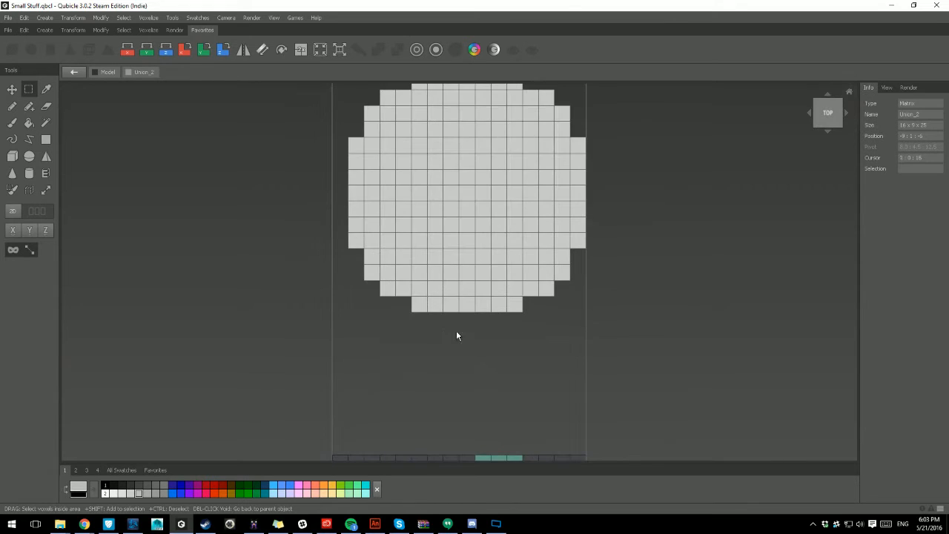
pyautogui.moveTo(479, 354); pyautogui.dragTo(321, 132)
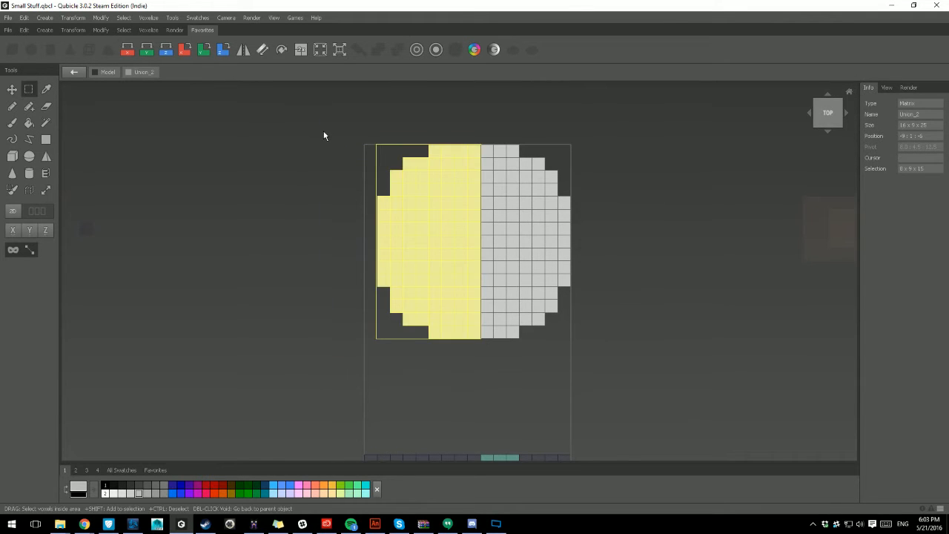
pyautogui.press('Left')
# Step: Deepen the light grey core to 16 voxels by shifting its front half one voxel toward the sprite slab
pyautogui.click(630, 288)
pyautogui.moveTo(631, 288); pyautogui.dragTo(621, 163, button='right')
pyautogui.moveTo(794, 117); pyautogui.dragTo(748, 155, button='right')
pyautogui.moveTo(338, 192); pyautogui.dragTo(613, 312)
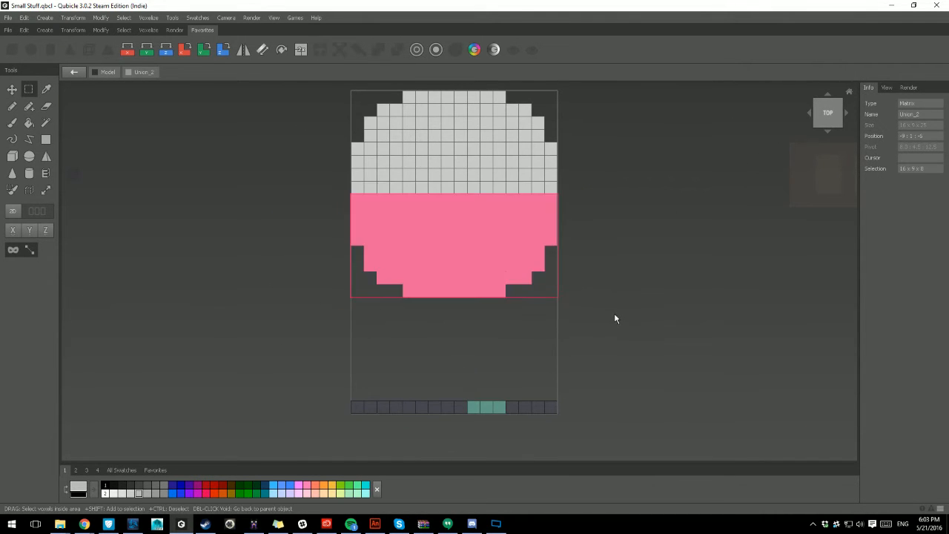
pyautogui.click(644, 306)
pyautogui.moveTo(643, 306); pyautogui.dragTo(658, 216, button='right')
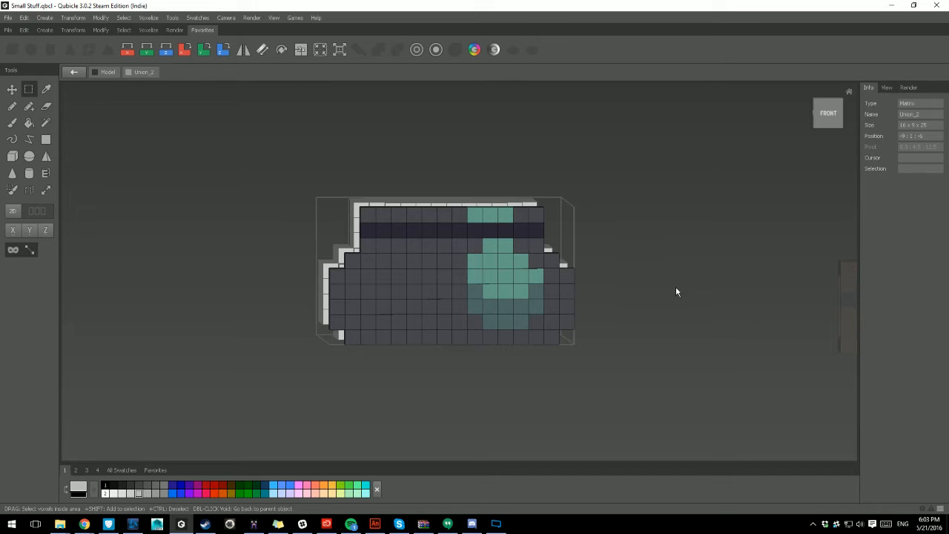
# Step: Paint the core's body through from the front with the sprite's dark grey, covering the areas around the teal drip
pyautogui.moveTo(676, 287); pyautogui.dragTo(689, 308, button='right')
pyautogui.click(824, 121)
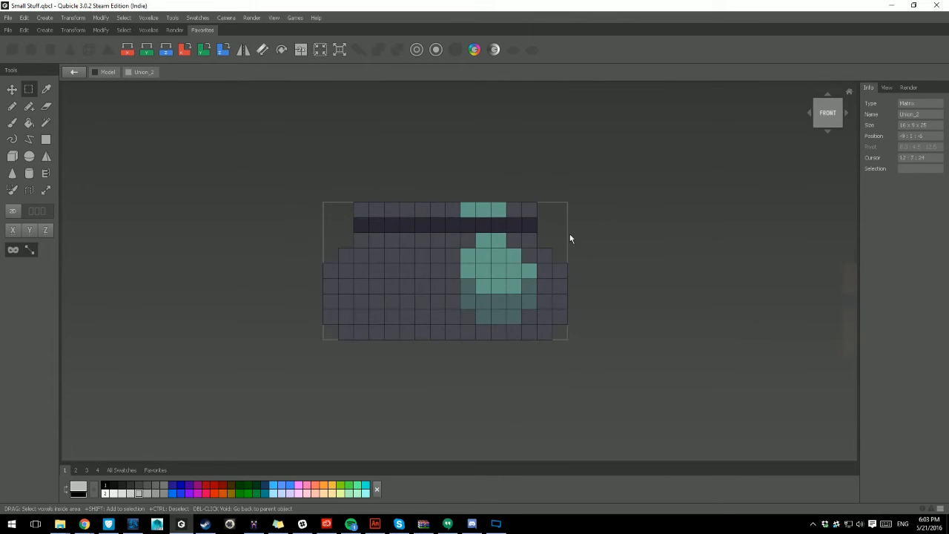
pyautogui.moveTo(569, 234); pyautogui.dragTo(597, 232, button='right')
pyautogui.click(838, 120)
pyautogui.click(29, 124)
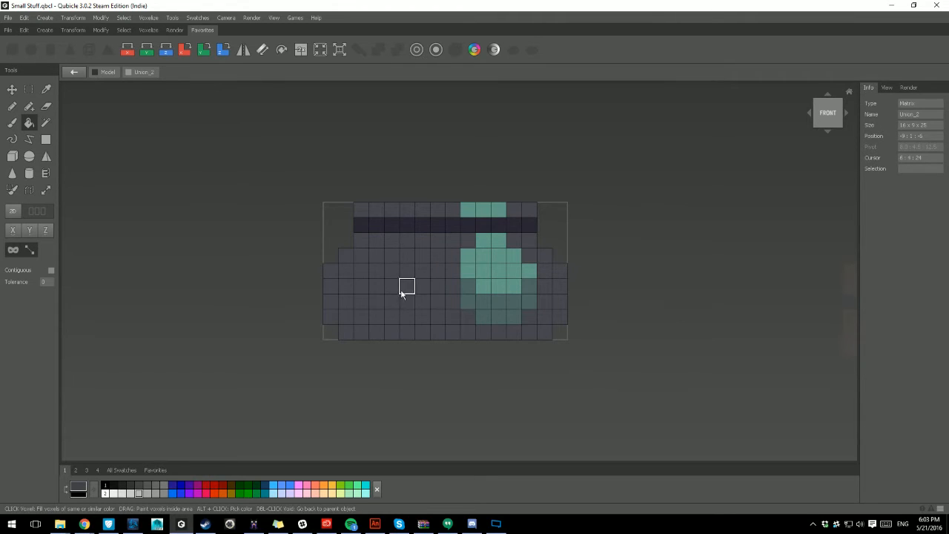
pyautogui.moveTo(453, 244); pyautogui.dragTo(363, 319)
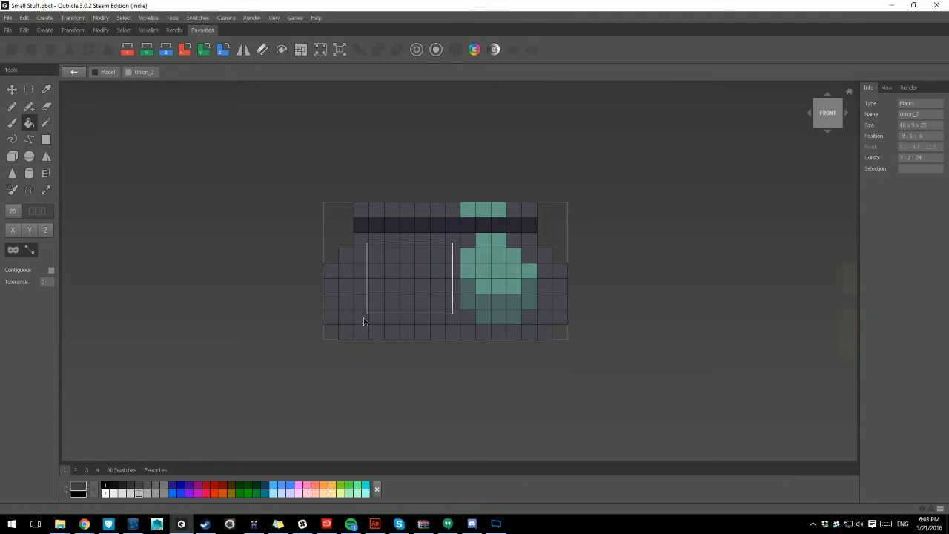
pyautogui.moveTo(284, 366); pyautogui.dragTo(296, 349)
pyautogui.moveTo(545, 257)
pyautogui.mouseDown()
pyautogui.moveTo(586, 327)
pyautogui.moveTo(589, 356)
pyautogui.mouseUp()
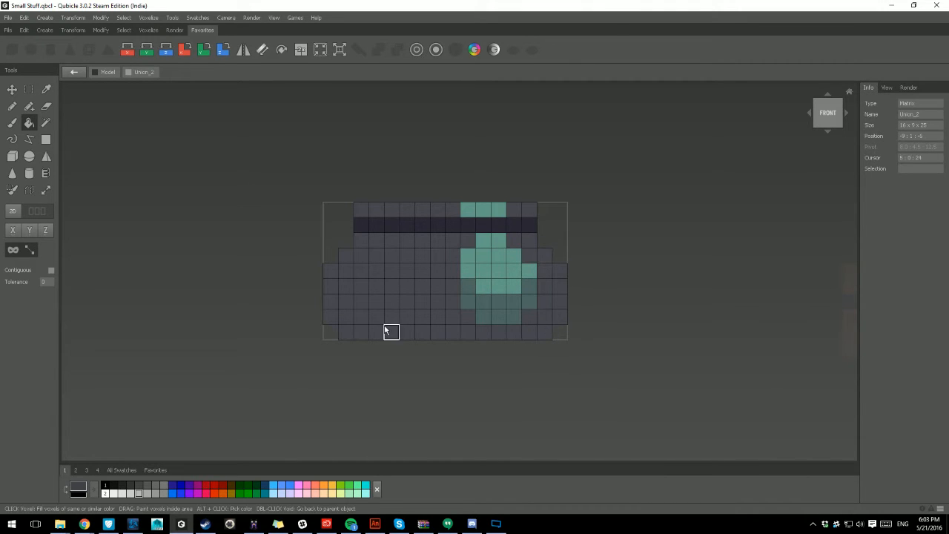
pyautogui.moveTo(390, 331); pyautogui.dragTo(590, 362)
pyautogui.moveTo(474, 317); pyautogui.dragTo(390, 362)
pyautogui.moveTo(450, 252); pyautogui.dragTo(292, 359)
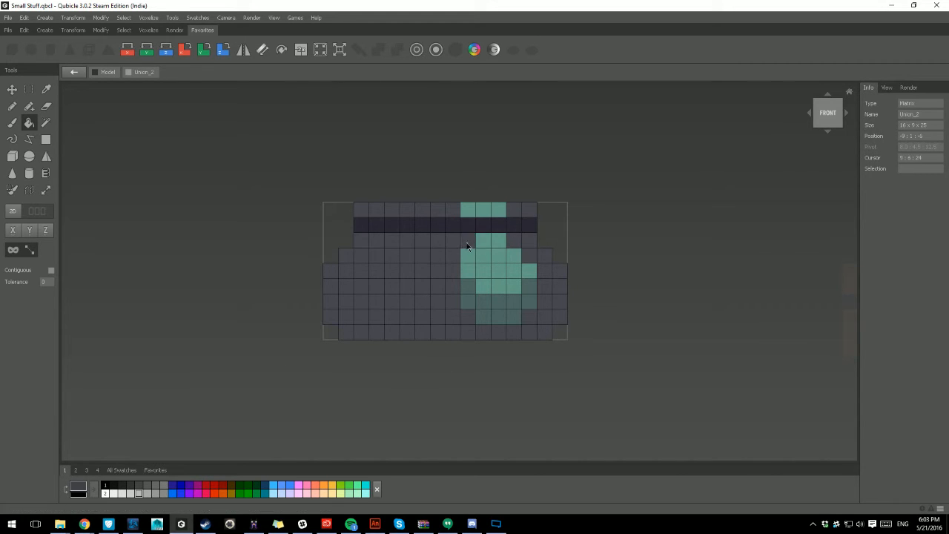
pyautogui.moveTo(359, 243)
pyautogui.mouseDown()
pyautogui.moveTo(576, 255)
pyautogui.moveTo(563, 300)
pyautogui.moveTo(542, 302)
pyautogui.mouseUp()
# Step: Paint the core's top rim dark grey on both sides of the teal, and the band below it in the sprite's darkest colour
pyautogui.moveTo(515, 211); pyautogui.dragTo(559, 193)
pyautogui.moveTo(455, 212); pyautogui.dragTo(310, 195)
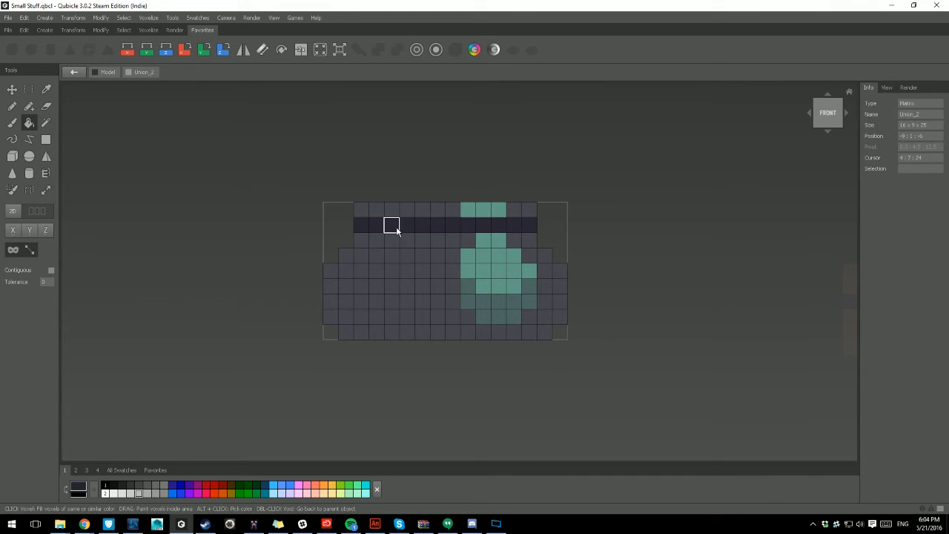
pyautogui.moveTo(360, 227); pyautogui.dragTo(535, 229)
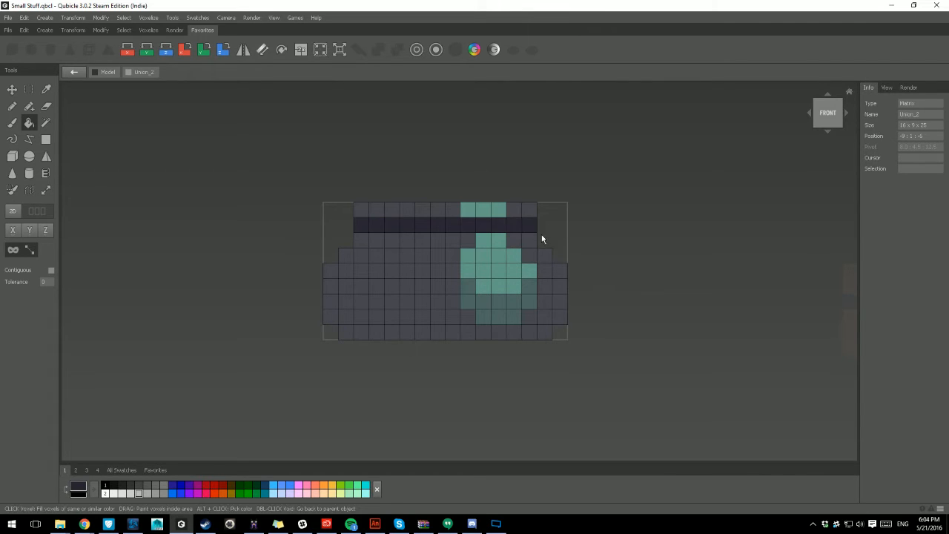
# Step: Paint the drip through onto the core, with light teal for the rim and upper part and dark teal for the lower part
pyautogui.keyDown('alt'); pyautogui.click(471, 212); pyautogui.keyUp('alt')
pyautogui.moveTo(505, 191); pyautogui.dragTo(505, 193)
pyautogui.moveTo(498, 288); pyautogui.dragTo(499, 288)
pyautogui.moveTo(469, 301)
pyautogui.mouseDown()
pyautogui.moveTo(528, 302)
pyautogui.moveTo(498, 320)
pyautogui.mouseUp()
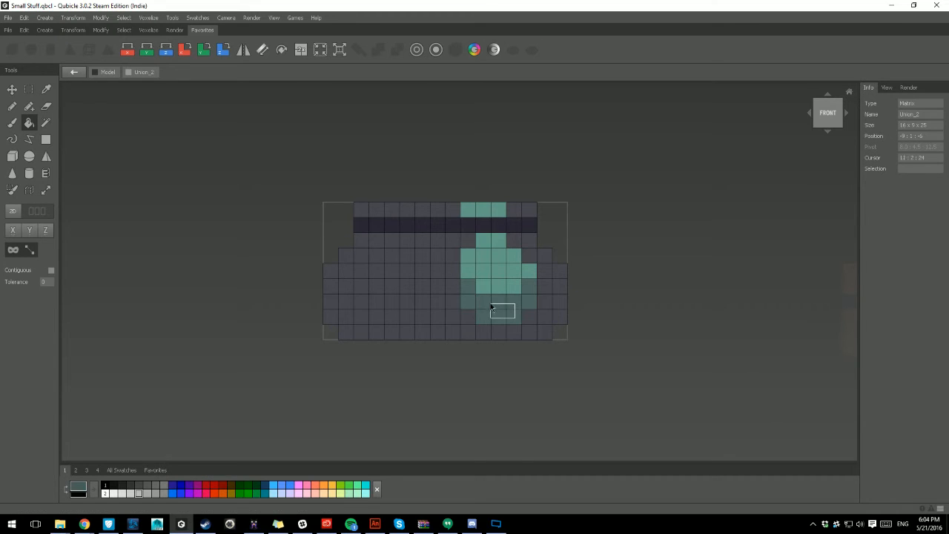
# Step: Delete the flat sprite slab in front of the painted cauldron and optimize the matrix's work area
pyautogui.click(28, 89)
pyautogui.moveTo(137, 132); pyautogui.dragTo(404, 231, button='right')
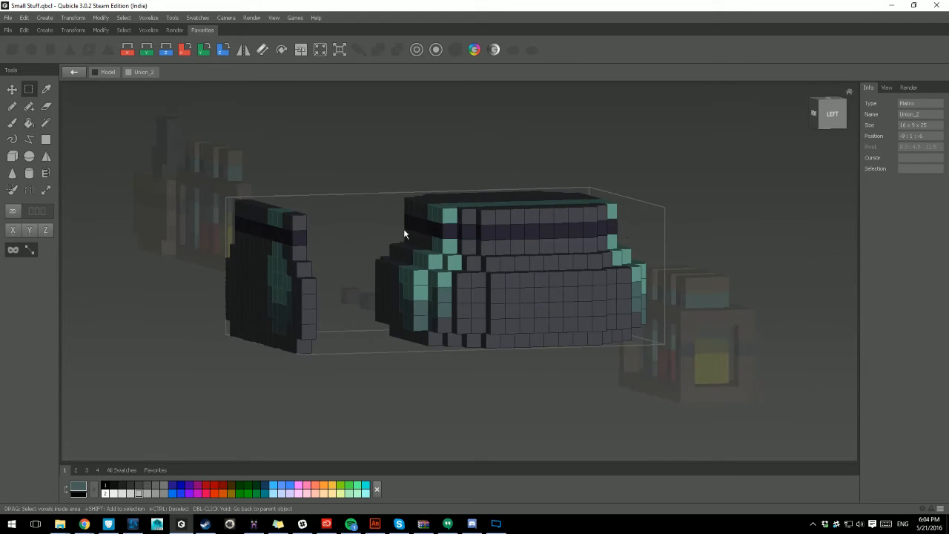
pyautogui.click(820, 126)
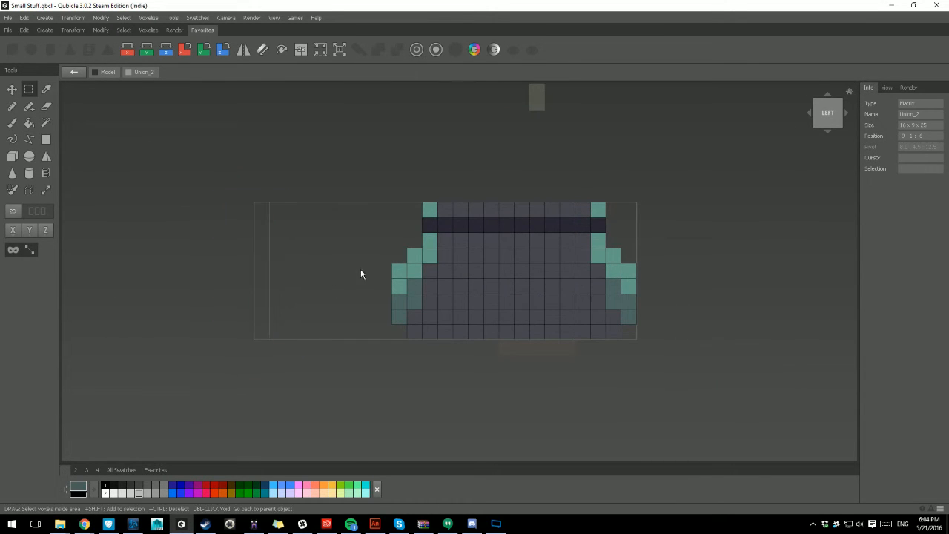
pyautogui.moveTo(361, 274); pyautogui.dragTo(546, 290, button='right')
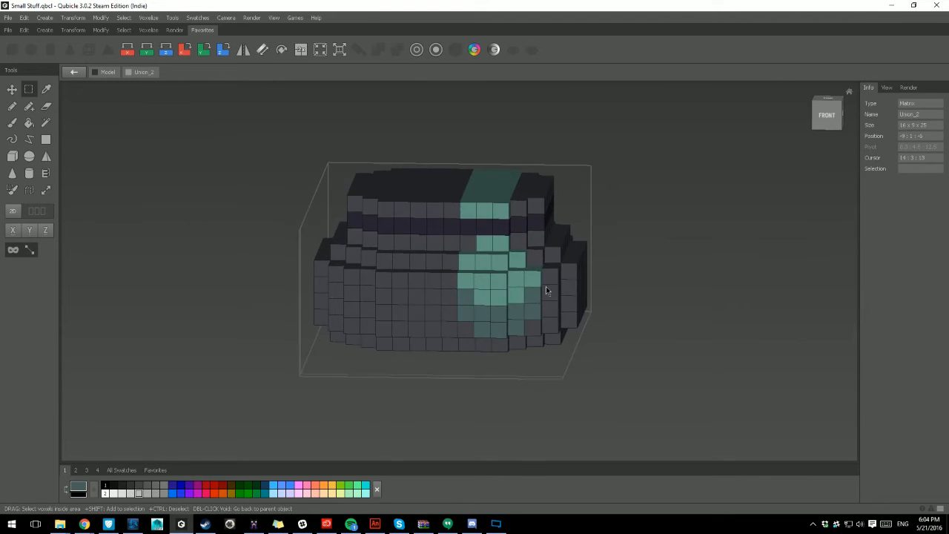
pyautogui.doubleClick(679, 330)
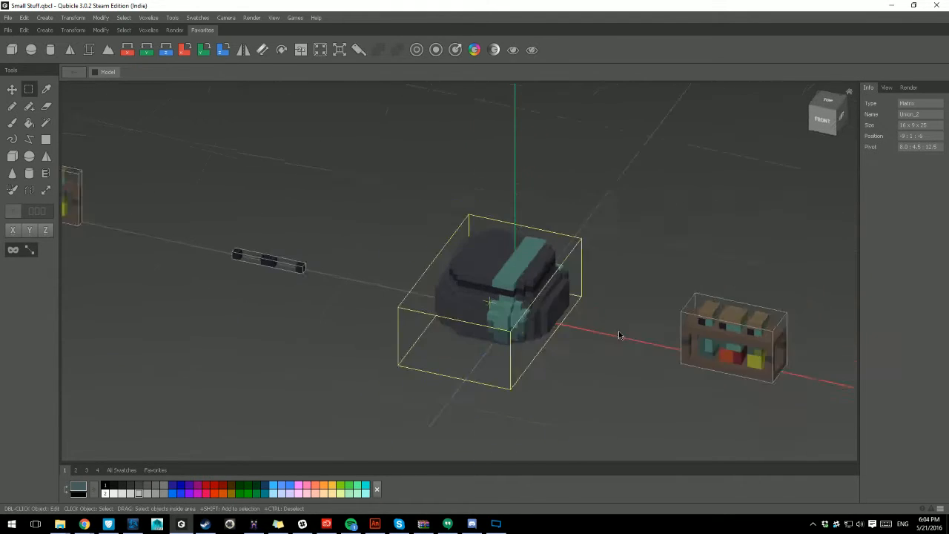
pyautogui.click(320, 57)
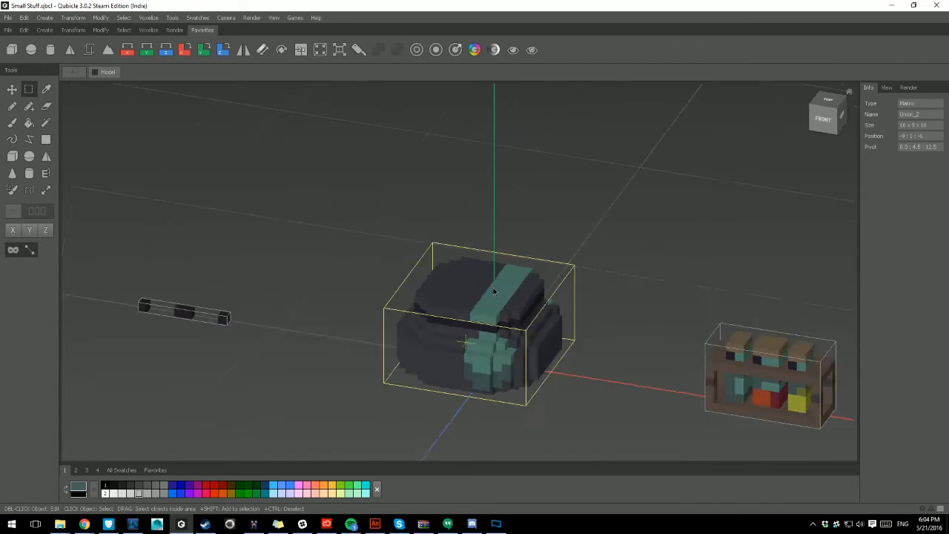
# Step: Erase a one-voxel-wide ring in the cauldron's top layer, just inside the rim
pyautogui.doubleClick(510, 303)
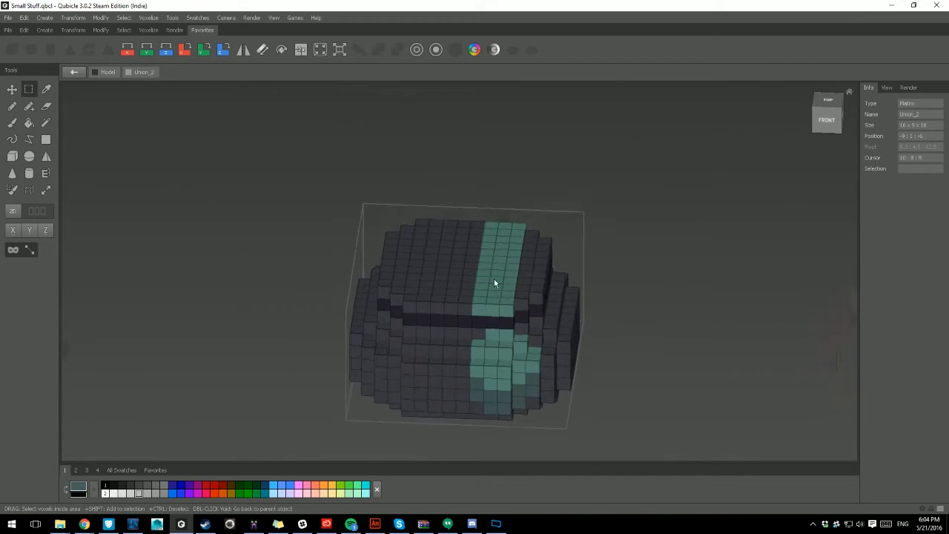
pyautogui.click(46, 106)
pyautogui.scroll(1, 502, 213)
pyautogui.moveTo(502, 213); pyautogui.dragTo(438, 235, button='middle')
pyautogui.moveTo(438, 236)
pyautogui.mouseDown(button='right')
pyautogui.moveTo(439, 269)
pyautogui.moveTo(455, 294)
pyautogui.moveTo(447, 319)
pyautogui.mouseUp(button='right')
pyautogui.moveTo(565, 264); pyautogui.dragTo(428, 315, button='right')
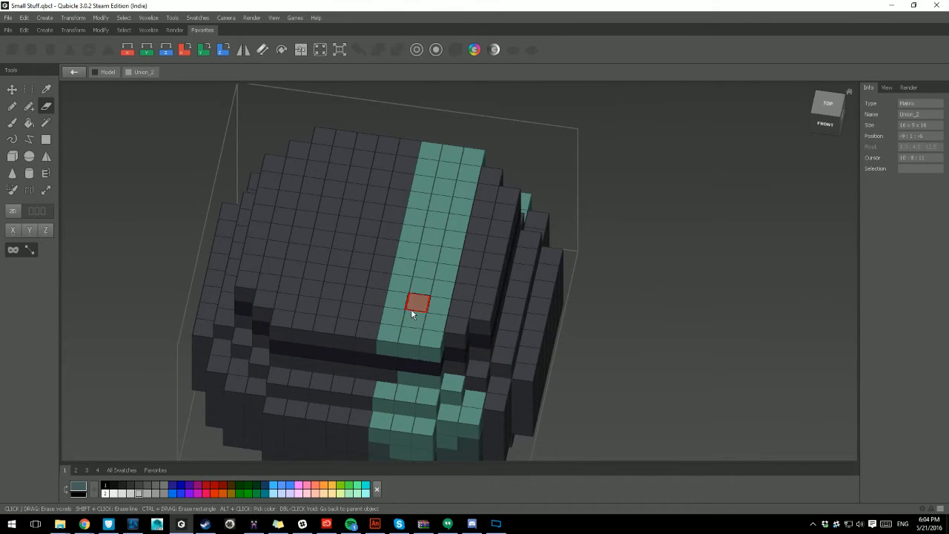
pyautogui.moveTo(410, 316); pyautogui.dragTo(311, 305)
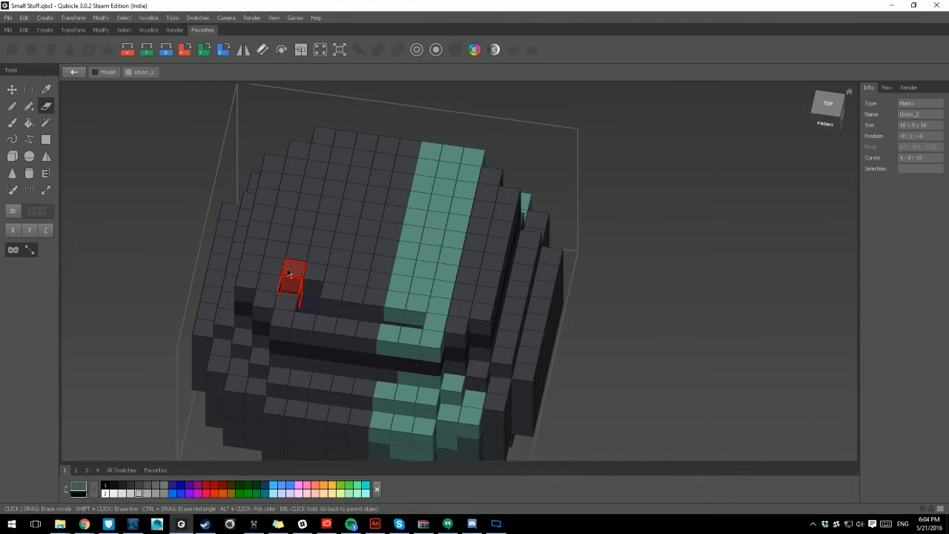
pyautogui.moveTo(289, 189); pyautogui.dragTo(289, 189)
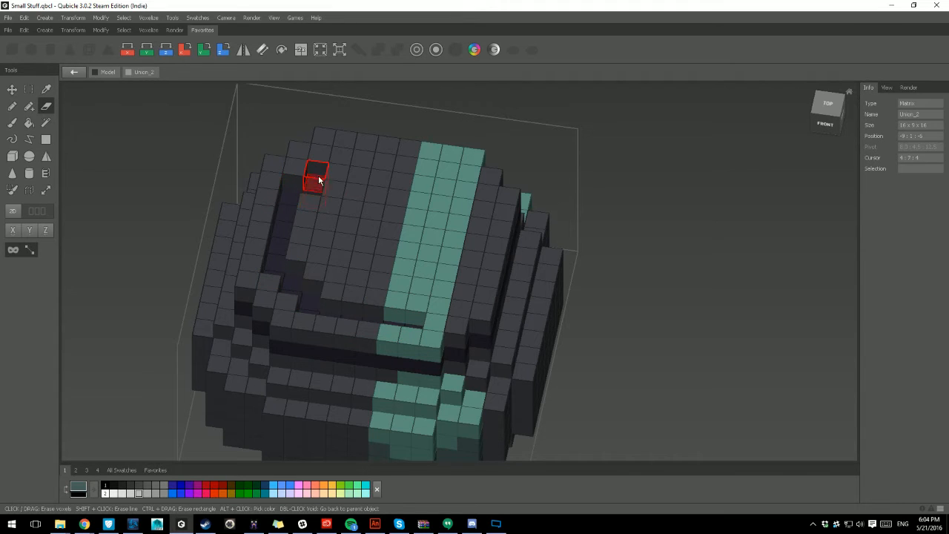
pyautogui.moveTo(454, 178); pyautogui.dragTo(455, 178)
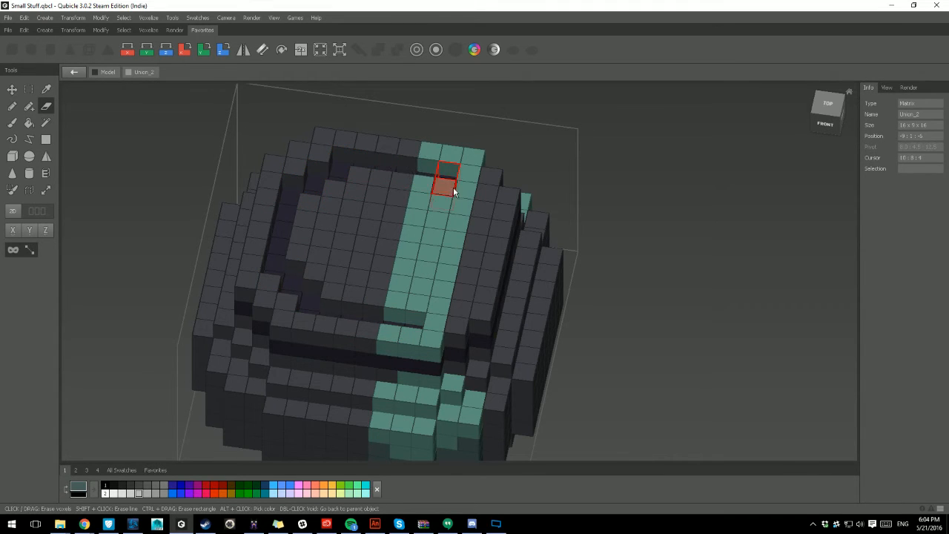
pyautogui.moveTo(468, 292); pyautogui.dragTo(468, 292)
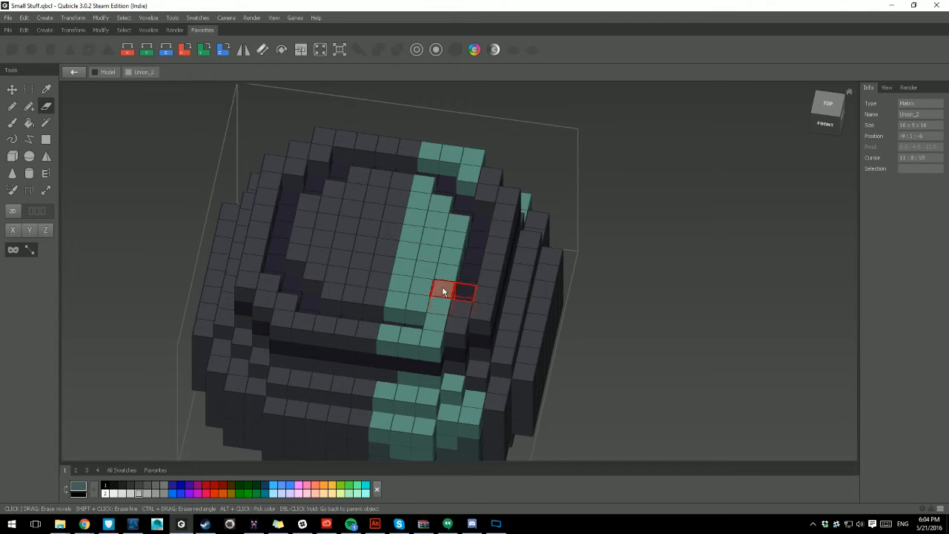
pyautogui.moveTo(418, 304)
pyautogui.mouseDown(button='right')
pyautogui.moveTo(513, 293)
pyautogui.moveTo(403, 309)
pyautogui.mouseUp(button='right')
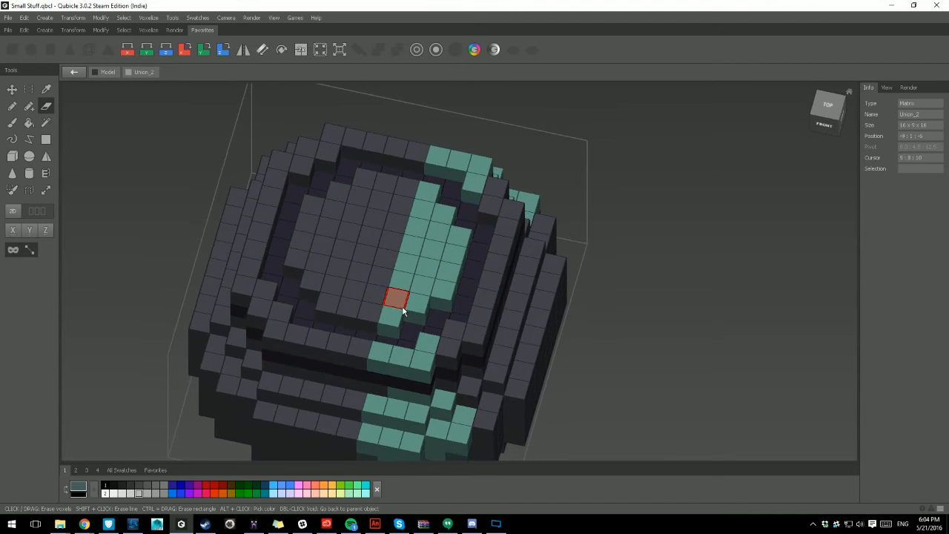
# Step: Delete the disc of voxels inside the erased ring on the cauldron's top layer, and return to the model
pyautogui.click(28, 89)
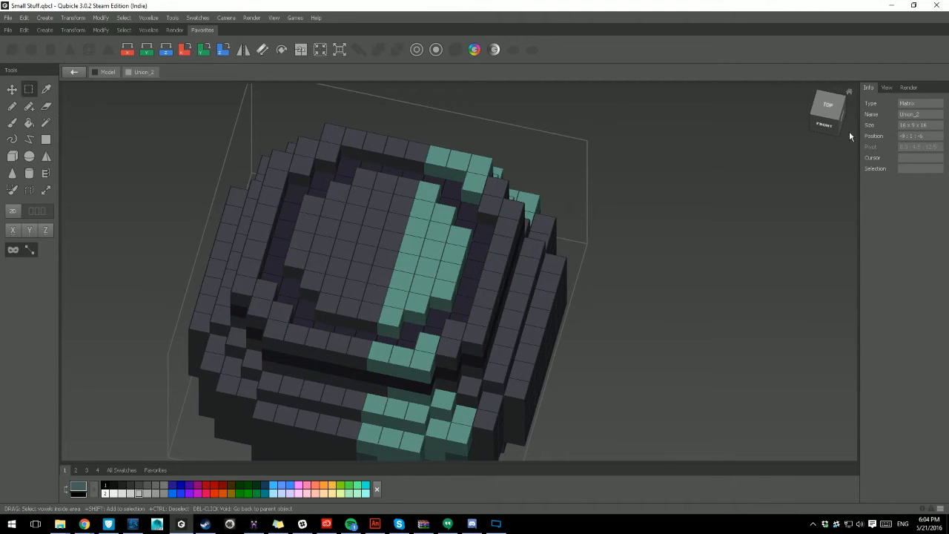
pyautogui.click(812, 125)
pyautogui.moveTo(527, 218); pyautogui.dragTo(178, 156)
pyautogui.moveTo(471, 186); pyautogui.dragTo(636, 167, button='right')
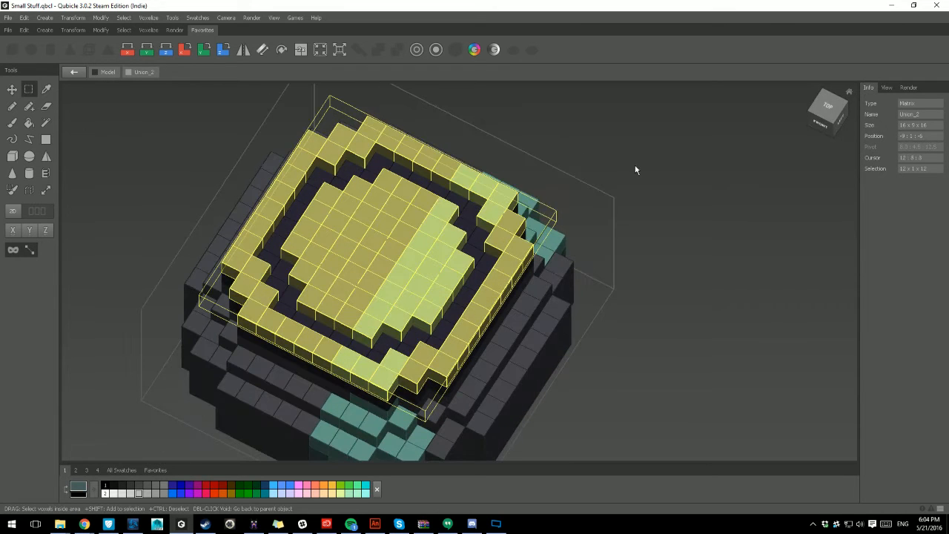
pyautogui.click(840, 103)
pyautogui.keyDown('ctrl'); pyautogui.moveTo(267, 210); pyautogui.dragTo(584, 168); pyautogui.keyUp('ctrl')
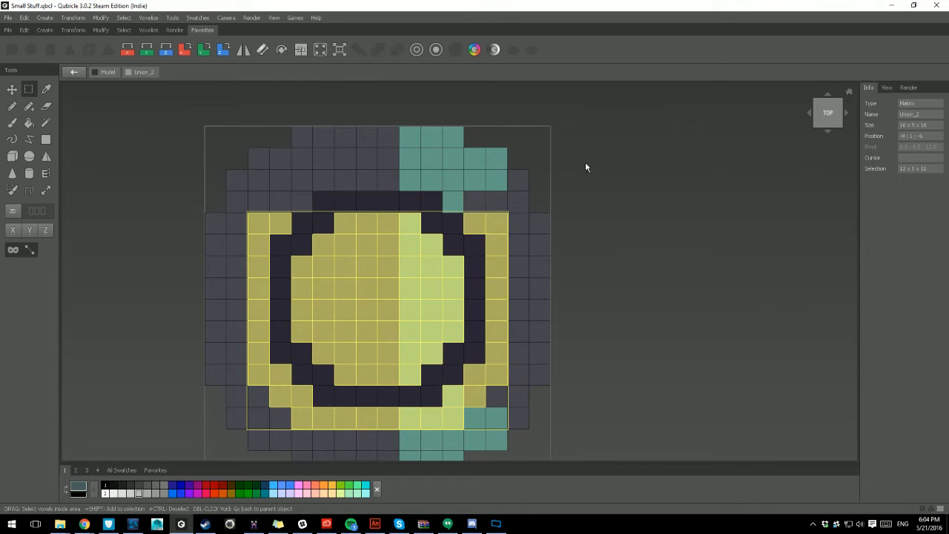
pyautogui.keyDown('ctrl'); pyautogui.moveTo(464, 202); pyautogui.dragTo(596, 417); pyautogui.keyUp('ctrl')
pyautogui.keyDown('ctrl'); pyautogui.moveTo(447, 387); pyautogui.dragTo(234, 425); pyautogui.keyUp('ctrl')
pyautogui.keyDown('ctrl'); pyautogui.moveTo(272, 385); pyautogui.dragTo(266, 238); pyautogui.keyUp('ctrl')
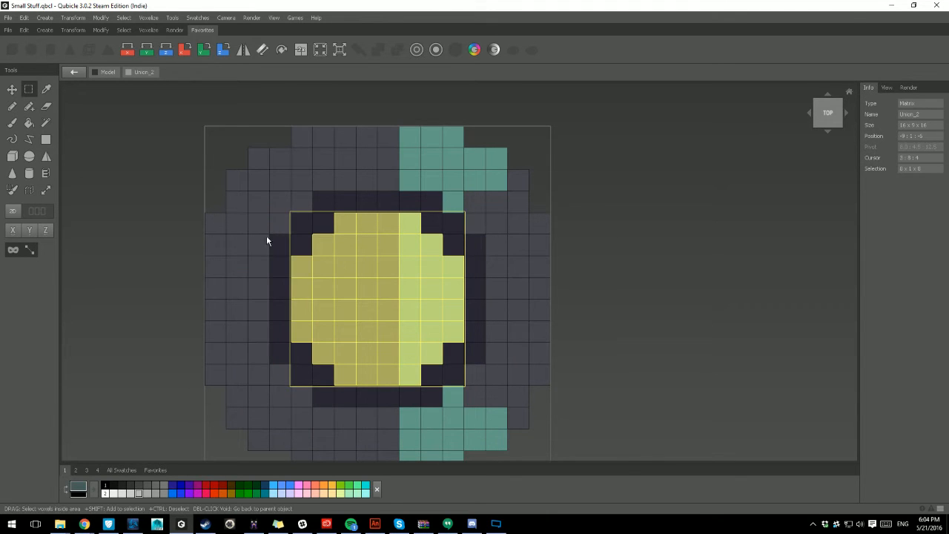
pyautogui.moveTo(546, 307); pyautogui.dragTo(497, 240, button='right')
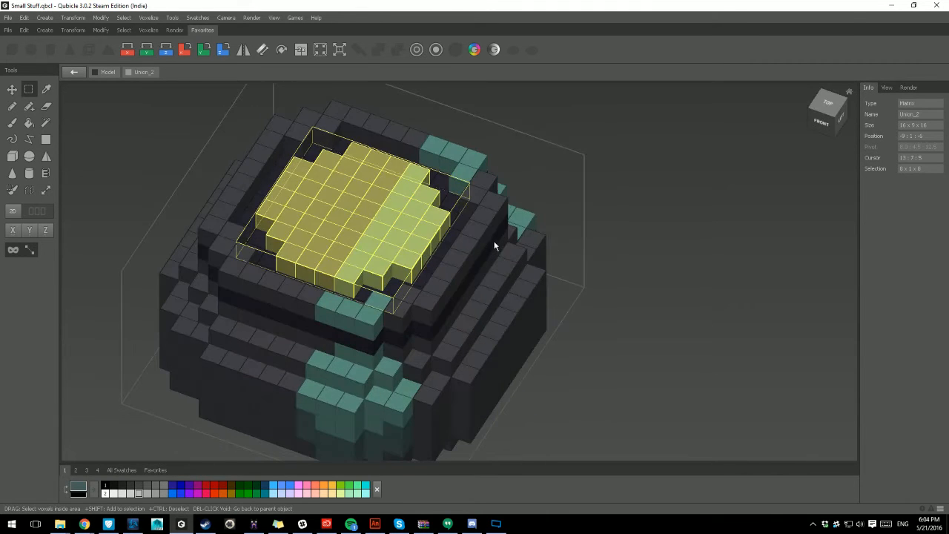
pyautogui.press('Delete')
pyautogui.scroll(3, 452, 273)
pyautogui.moveTo(452, 273)
pyautogui.mouseDown(button='right')
pyautogui.moveTo(485, 256)
pyautogui.moveTo(520, 298)
pyautogui.moveTo(589, 313)
pyautogui.moveTo(463, 351)
pyautogui.moveTo(487, 326)
pyautogui.moveTo(474, 333)
pyautogui.moveTo(492, 335)
pyautogui.mouseUp(button='right')
pyautogui.doubleClick(589, 314)
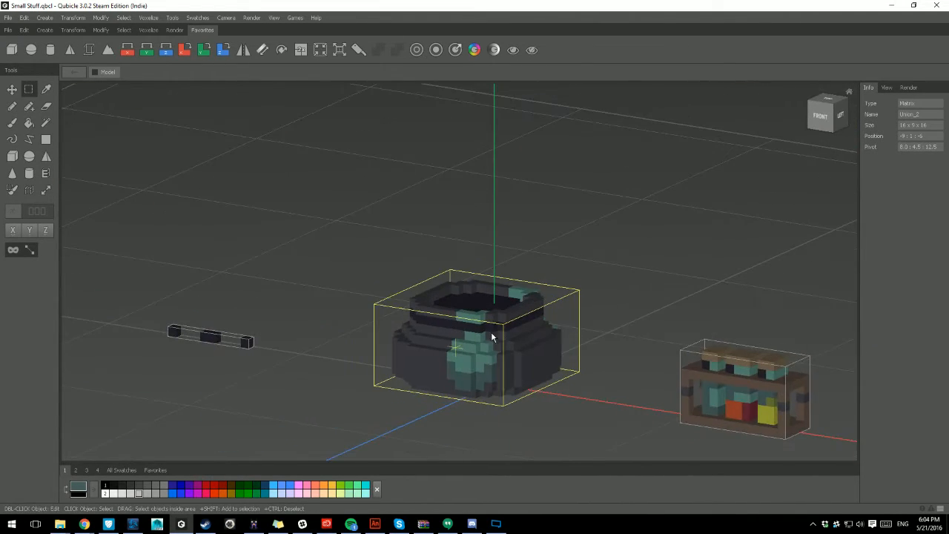
# Step: Draw over the cauldron's side with the dark grey picked from its rim, and return to the model
pyautogui.doubleClick(493, 333)
pyautogui.click(13, 107)
pyautogui.scroll(2, 456, 221)
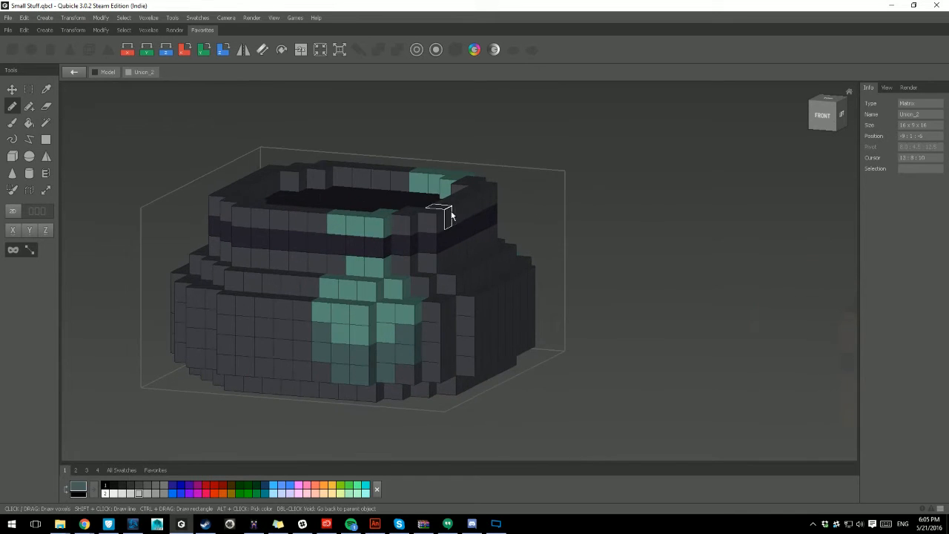
pyautogui.keyDown('alt'); pyautogui.click(450, 213); pyautogui.keyUp('alt')
pyautogui.moveTo(555, 252); pyautogui.dragTo(355, 276, button='right')
pyautogui.moveTo(354, 280)
pyautogui.mouseDown()
pyautogui.moveTo(311, 269)
pyautogui.moveTo(333, 263)
pyautogui.moveTo(363, 333)
pyautogui.moveTo(265, 358)
pyautogui.moveTo(340, 362)
pyautogui.moveTo(366, 382)
pyautogui.moveTo(347, 409)
pyautogui.moveTo(282, 397)
pyautogui.mouseUp()
pyautogui.moveTo(372, 382)
pyautogui.mouseDown(button='right')
pyautogui.moveTo(455, 343)
pyautogui.moveTo(437, 361)
pyautogui.mouseUp(button='right')
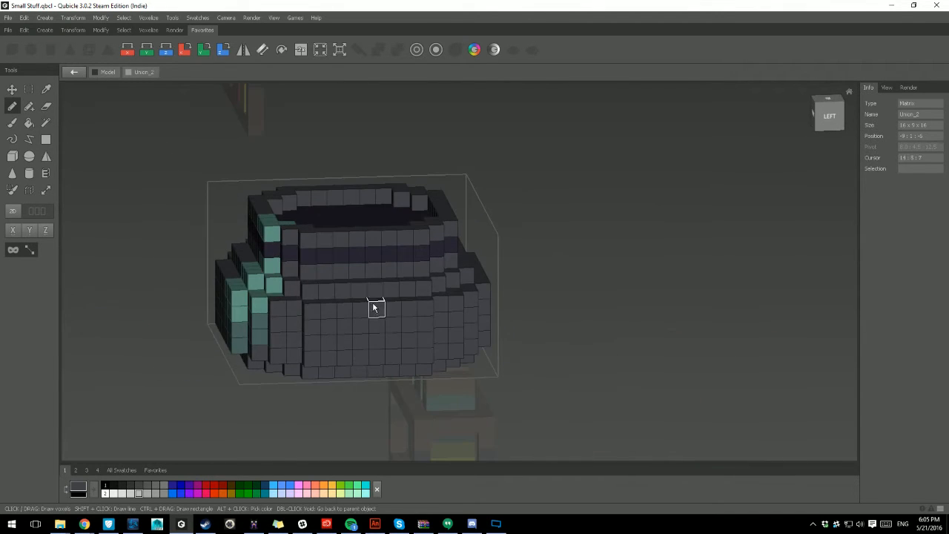
pyautogui.moveTo(372, 304); pyautogui.dragTo(422, 346, button='right')
pyautogui.doubleClick(541, 316)
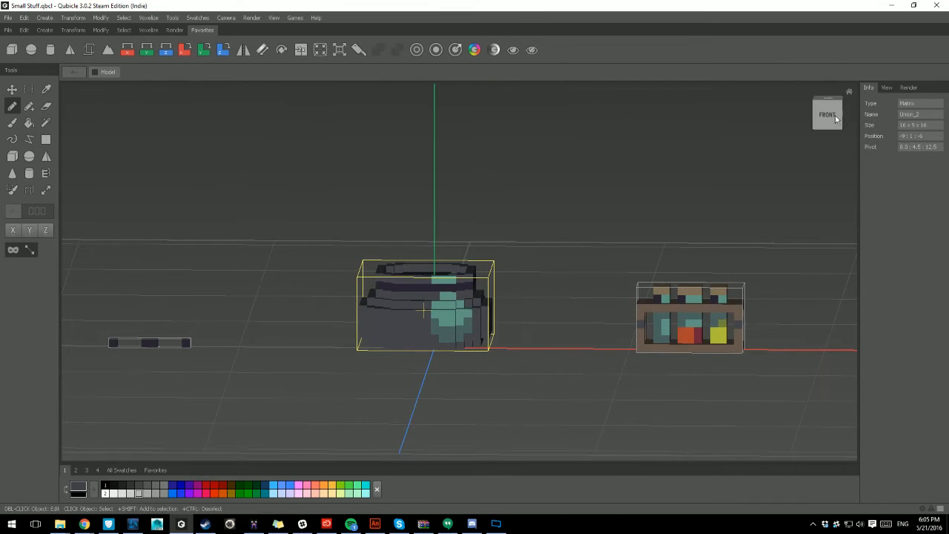
# Step: Try sliding the flat feet strip along X under the cauldron, and move it back out to the side
pyautogui.click(835, 119)
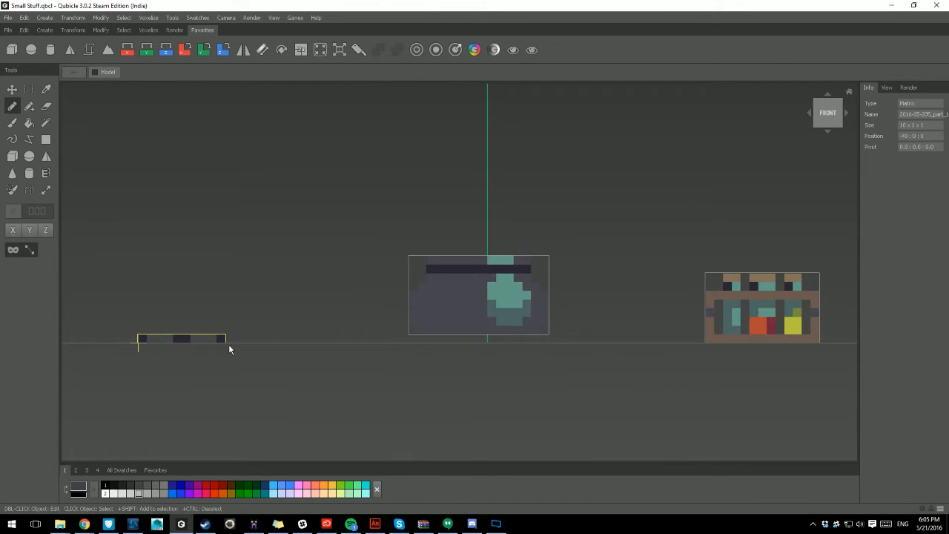
pyautogui.press('m')
pyautogui.moveTo(235, 343); pyautogui.dragTo(298, 347)
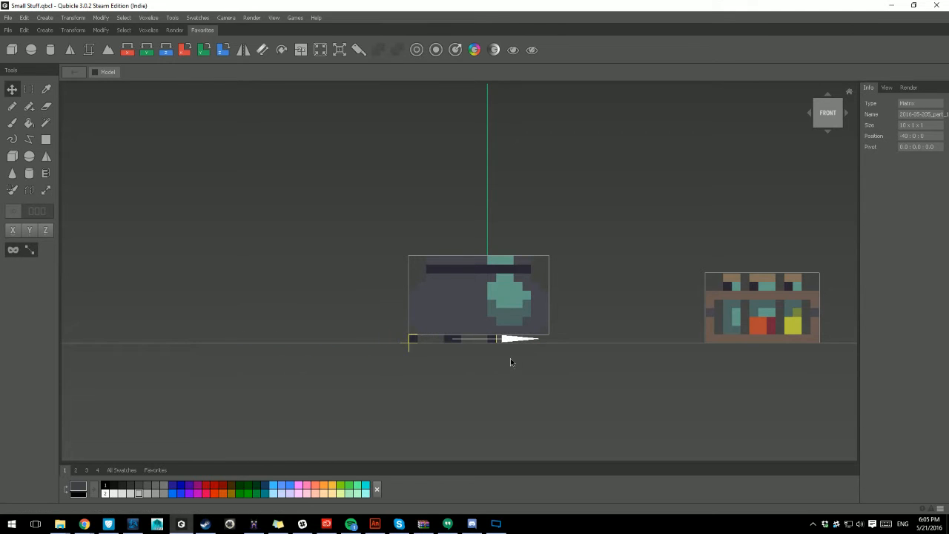
pyautogui.moveTo(528, 361); pyautogui.dragTo(533, 365)
pyautogui.moveTo(533, 364); pyautogui.dragTo(468, 392, button='right')
pyautogui.moveTo(515, 380); pyautogui.dragTo(273, 377)
pyautogui.click(826, 114)
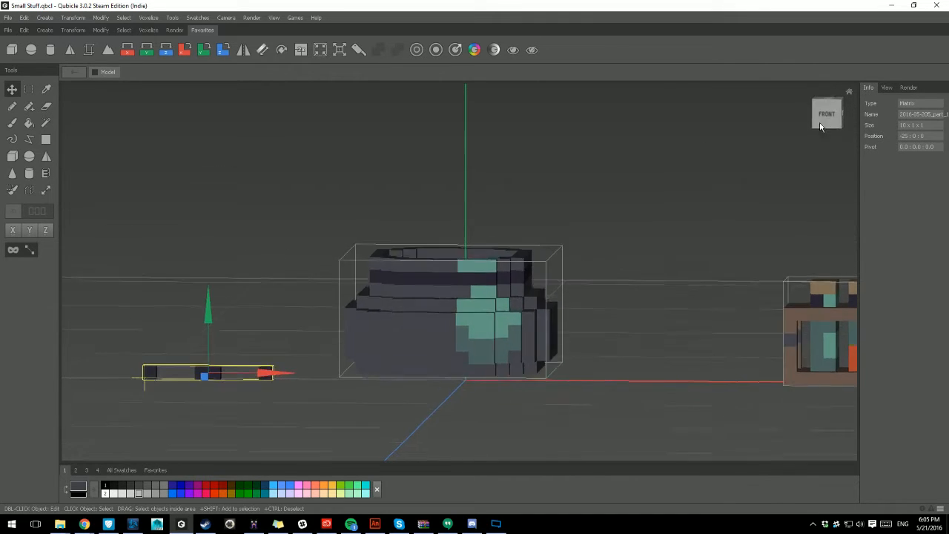
# Step: Extend the cauldron matrix's work area one voxel downward, to 16 x 10 x 16
pyautogui.click(29, 106)
pyautogui.doubleClick(396, 281)
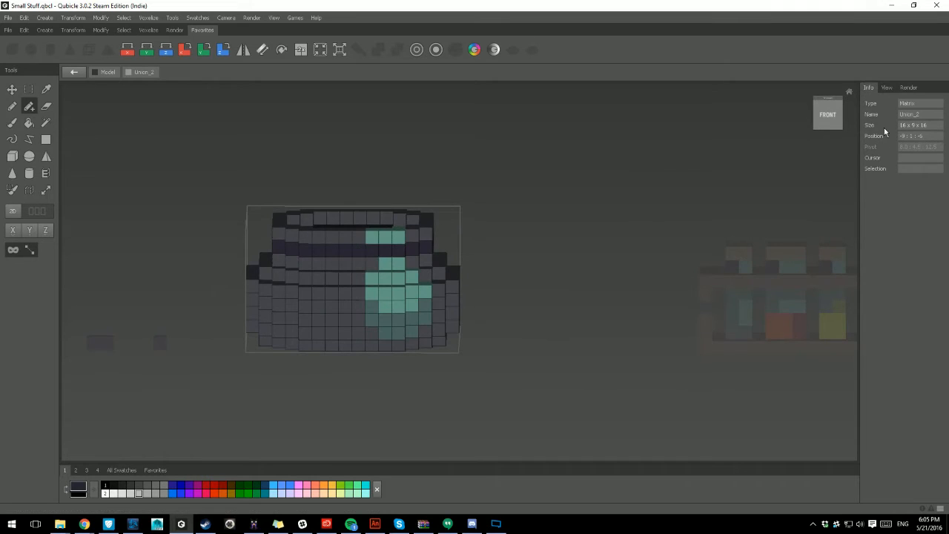
pyautogui.click(827, 113)
pyautogui.press('r')
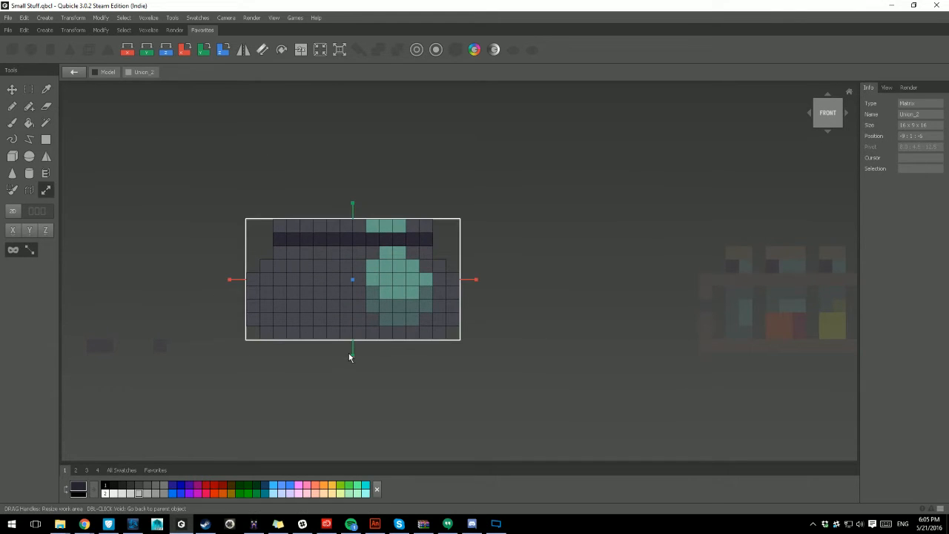
pyautogui.moveTo(352, 357); pyautogui.dragTo(352, 359)
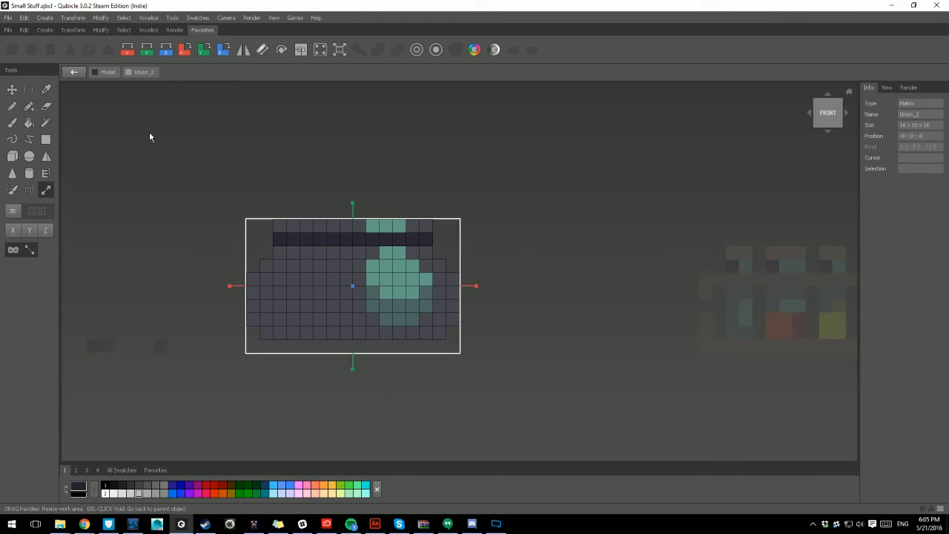
pyautogui.click(29, 106)
pyautogui.moveTo(330, 323); pyautogui.dragTo(353, 306, button='middle')
pyautogui.scroll(-2, 330, 314)
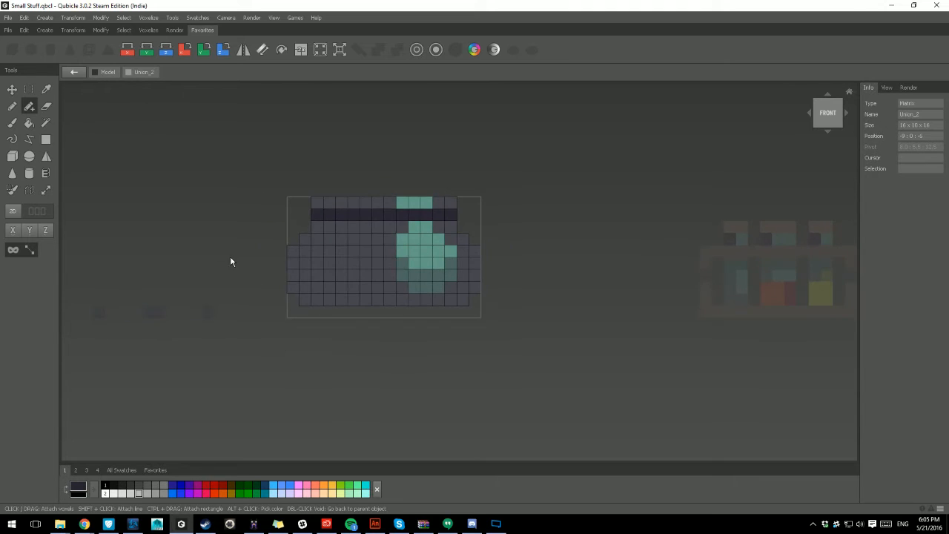
# Step: Return to the model and move the flat feet strip along X to position -6, under the cauldron's body
pyautogui.doubleClick(186, 227)
pyautogui.click(267, 375)
pyautogui.press('m')
pyautogui.moveTo(271, 374); pyautogui.dragTo(512, 397)
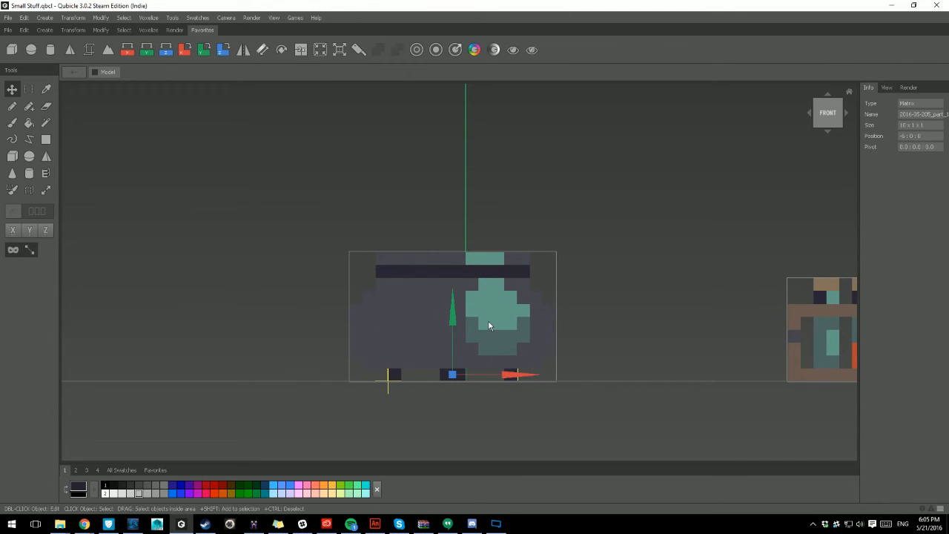
# Step: Attach dark two-voxel-wide feet near the sides of the cauldron's underside, guided by the feet strip, and return to the model
pyautogui.doubleClick(488, 324)
pyautogui.click(29, 106)
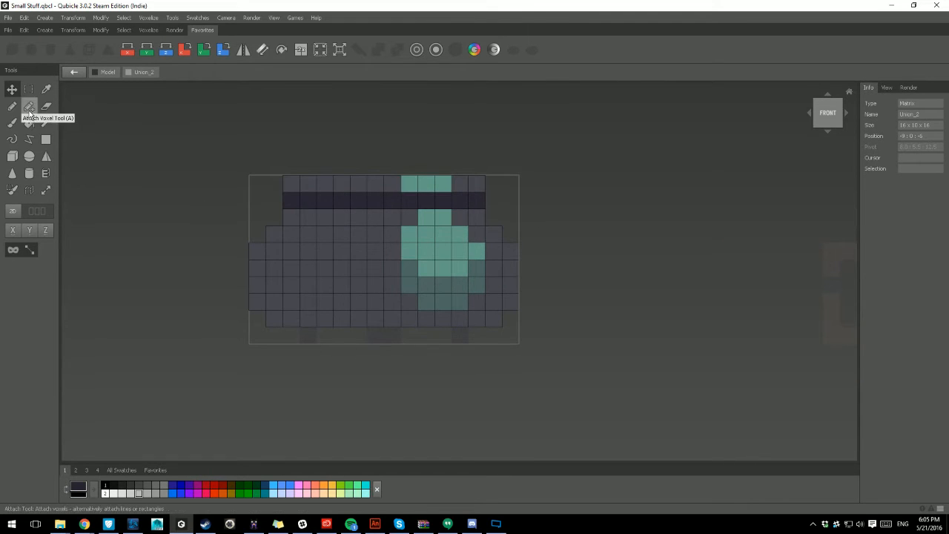
pyautogui.moveTo(375, 404); pyautogui.dragTo(315, 294, button='right')
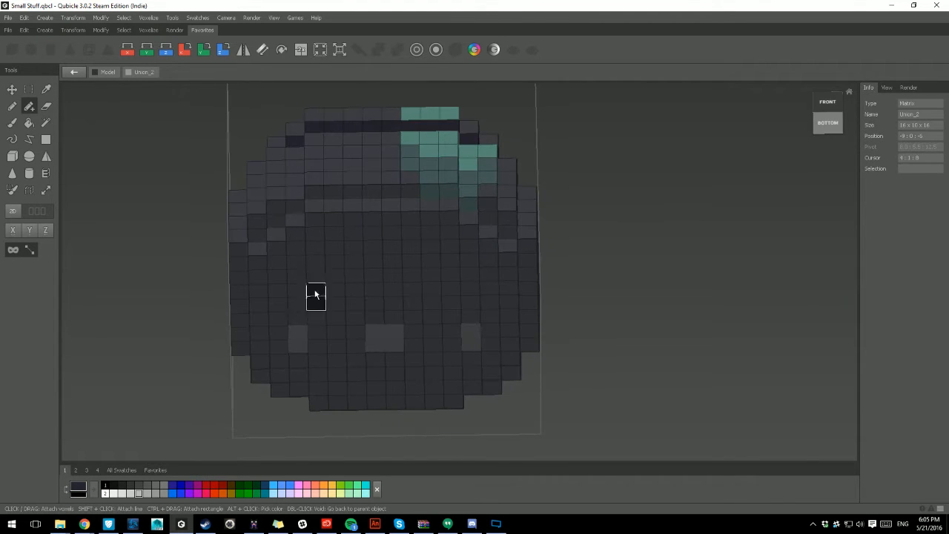
pyautogui.click(295, 254)
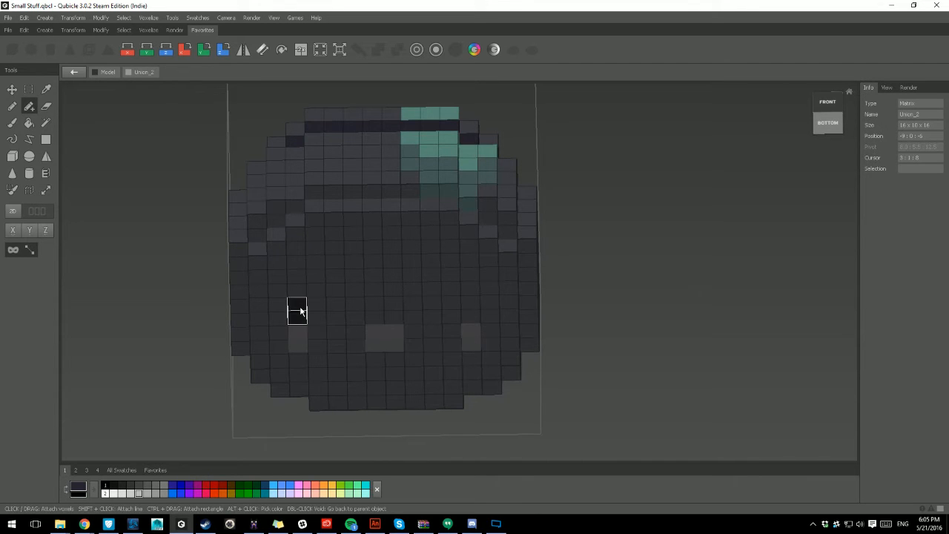
pyautogui.moveTo(296, 309); pyautogui.dragTo(383, 319, button='right')
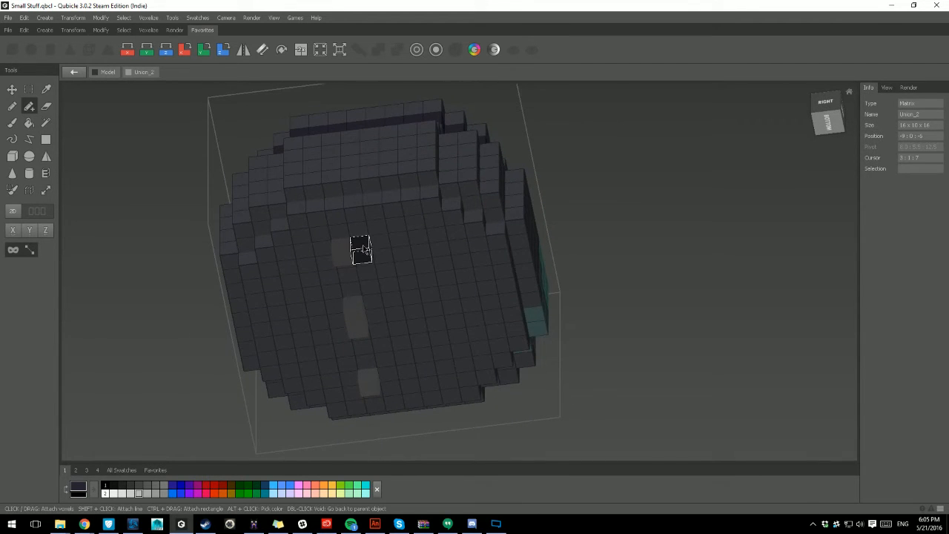
pyautogui.moveTo(394, 248); pyautogui.dragTo(391, 213, button='right')
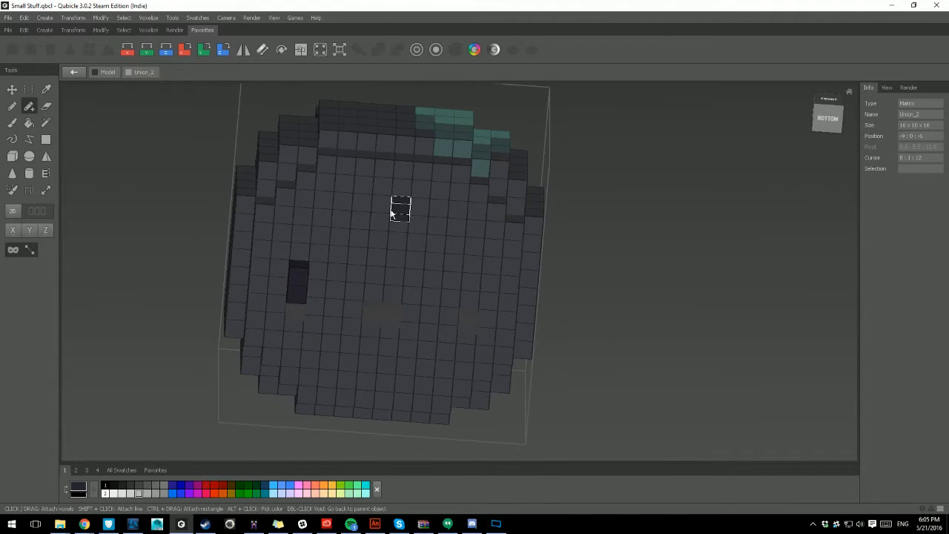
pyautogui.moveTo(383, 201); pyautogui.dragTo(400, 205)
pyautogui.moveTo(365, 370); pyautogui.dragTo(388, 363)
pyautogui.moveTo(388, 363); pyautogui.dragTo(398, 318, button='right')
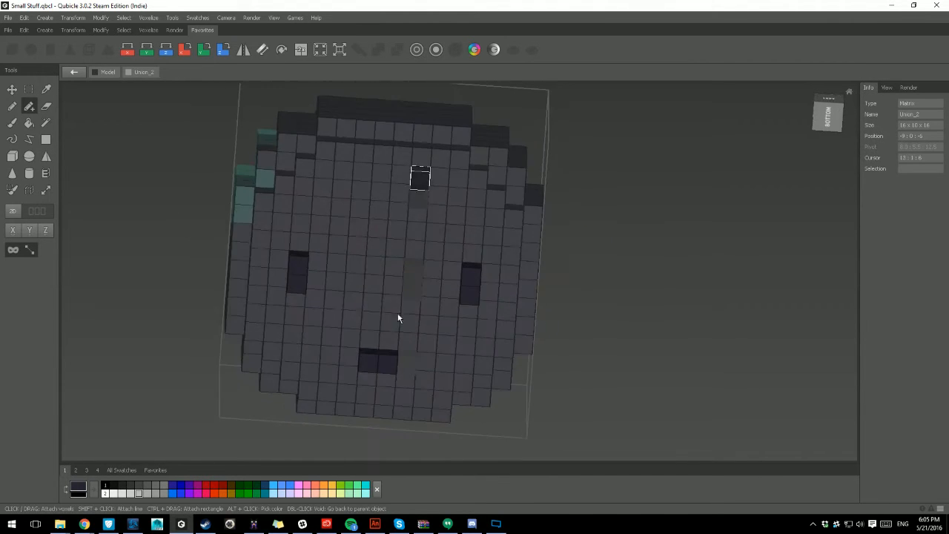
pyautogui.moveTo(378, 178)
pyautogui.mouseDown()
pyautogui.moveTo(405, 178)
pyautogui.moveTo(399, 200)
pyautogui.mouseUp()
pyautogui.hotkey('ctrl', 'z')
pyautogui.moveTo(399, 200); pyautogui.dragTo(595, 329, button='right')
pyautogui.doubleClick(594, 330)
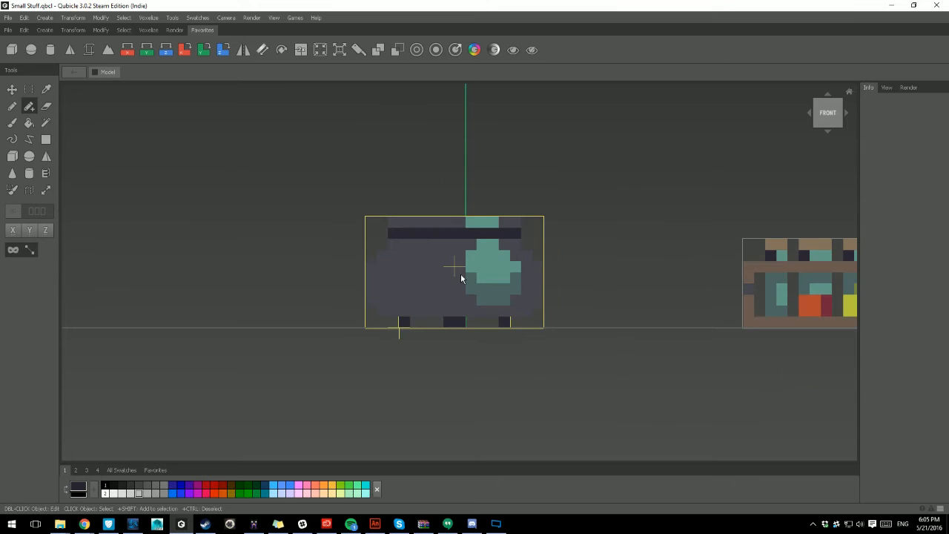
# Step: Centre the cauldron on the vertical axis along X and delete the flat feet strip beneath it
pyautogui.moveTo(522, 277); pyautogui.dragTo(486, 295)
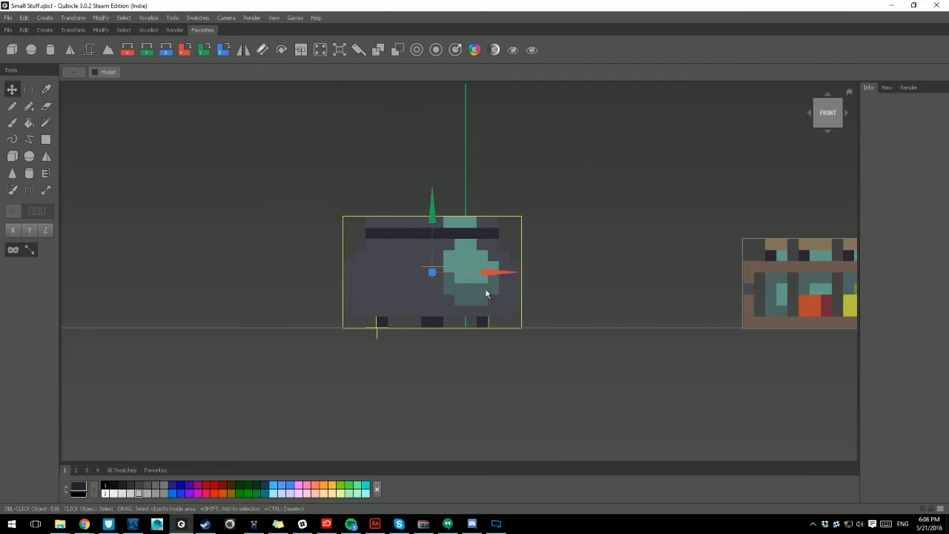
pyautogui.moveTo(430, 328); pyautogui.dragTo(438, 329)
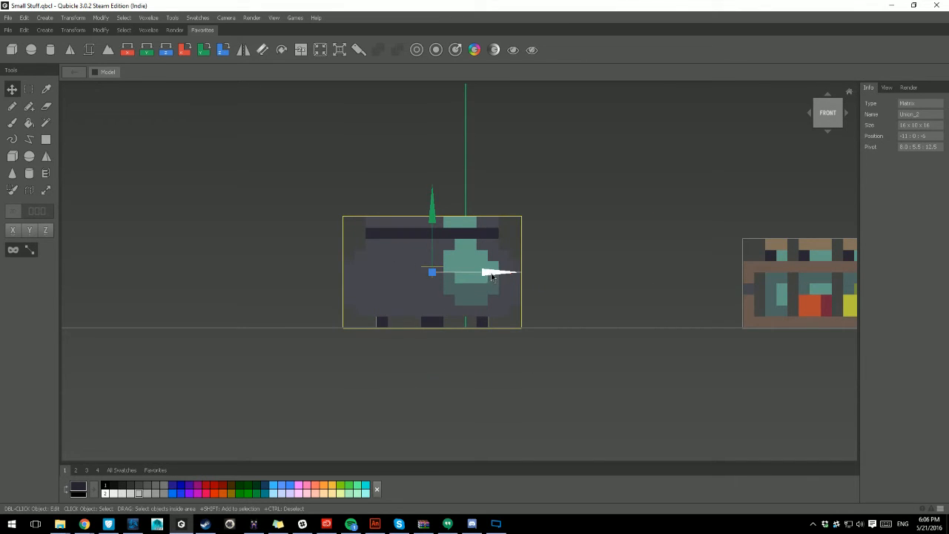
pyautogui.moveTo(492, 277); pyautogui.dragTo(527, 280)
pyautogui.click(449, 317)
pyautogui.press('Delete')
pyautogui.click(563, 296)
pyautogui.moveTo(527, 280); pyautogui.dragTo(526, 329, button='right')
pyautogui.scroll(-4, 526, 329)
pyautogui.moveTo(558, 284)
pyautogui.mouseDown(button='middle')
pyautogui.moveTo(590, 270)
pyautogui.moveTo(564, 285)
pyautogui.mouseUp(button='middle')
pyautogui.click(558, 287)
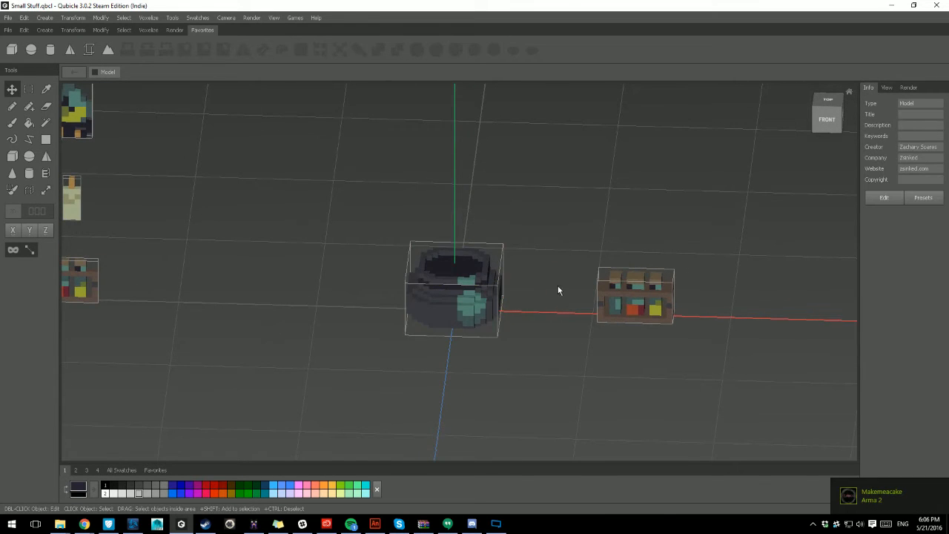
# Step: Import Mockup_1.qbcl from the Voxel Work > VR Mockups > RPG_Dungeon folder into the model
pyautogui.scroll(-2, 558, 285)
pyautogui.moveTo(485, 231); pyautogui.dragTo(465, 248, button='right')
pyautogui.click(7, 17)
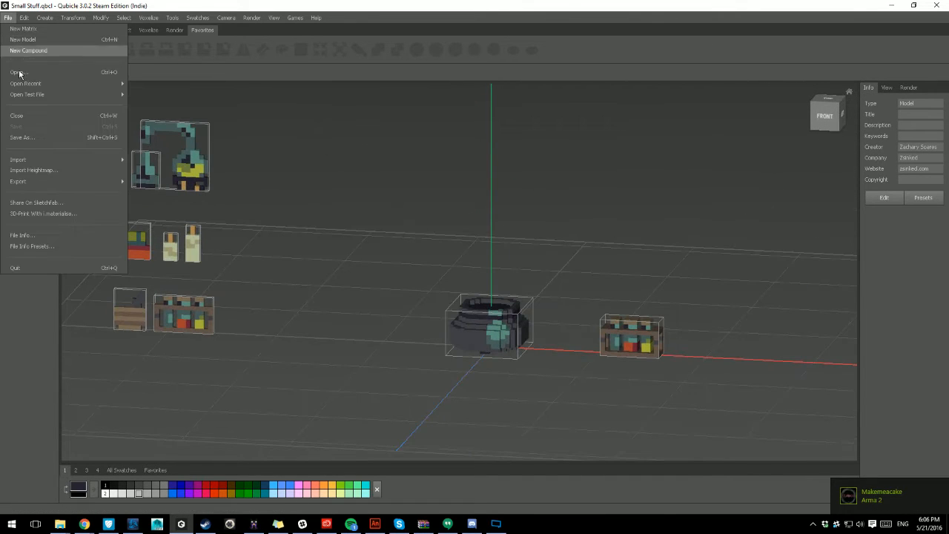
pyautogui.moveTo(98, 159)
pyautogui.click(170, 159)
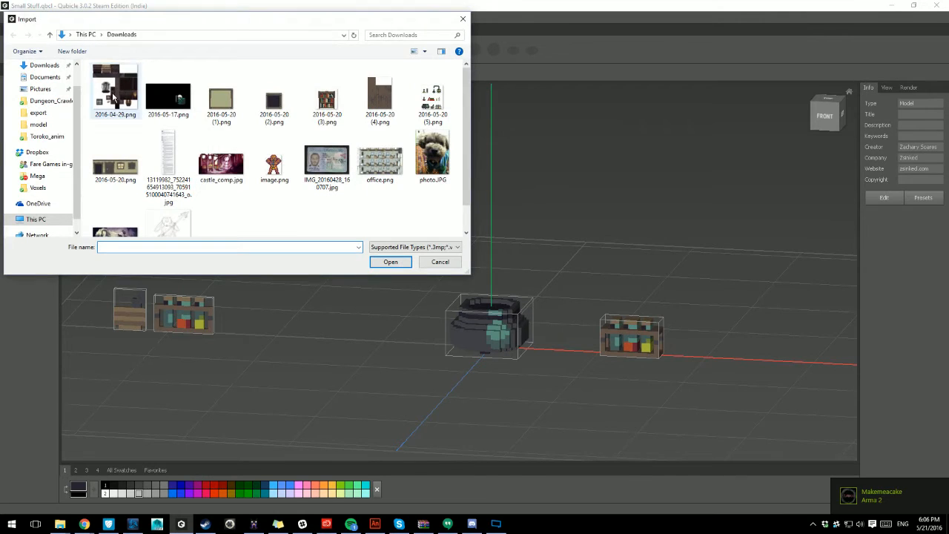
pyautogui.click(38, 187)
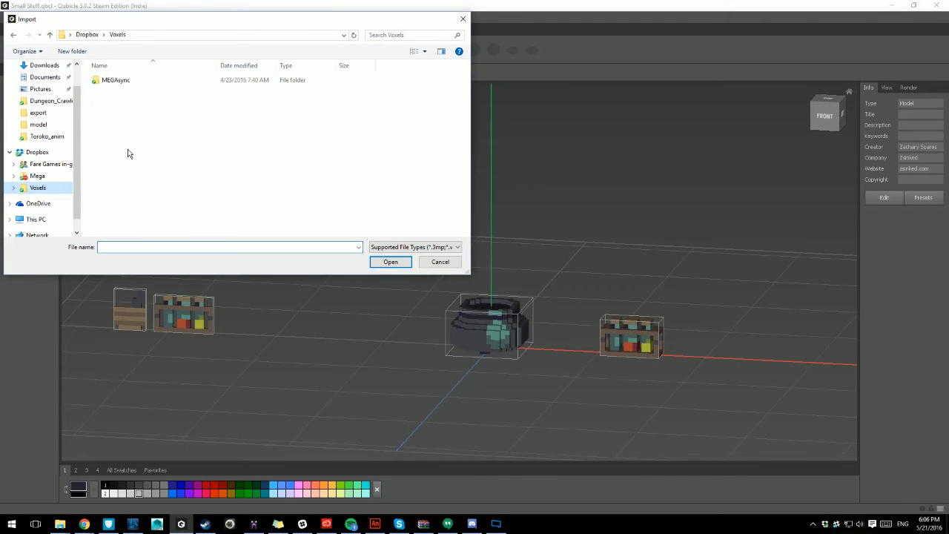
pyautogui.doubleClick(129, 83)
pyautogui.doubleClick(134, 92)
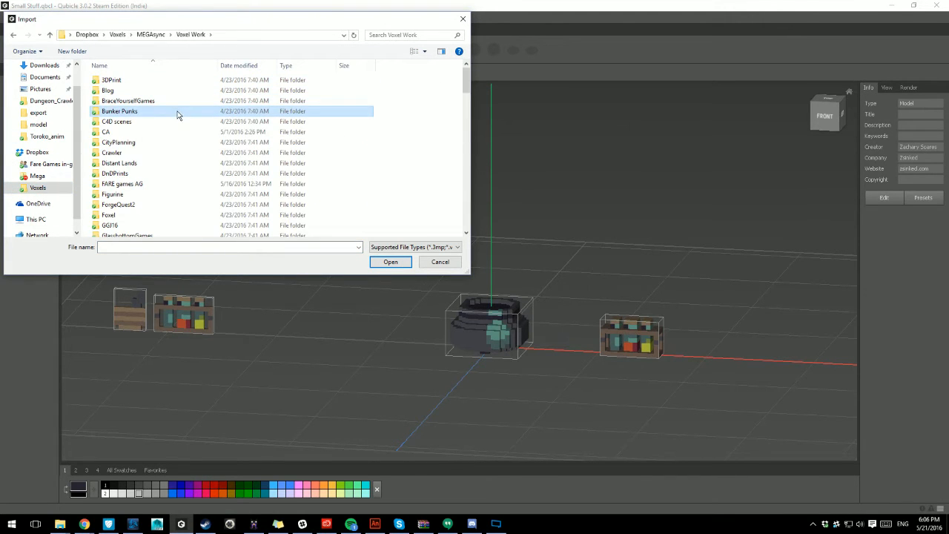
pyautogui.scroll(-10, 176, 115)
pyautogui.doubleClick(163, 97)
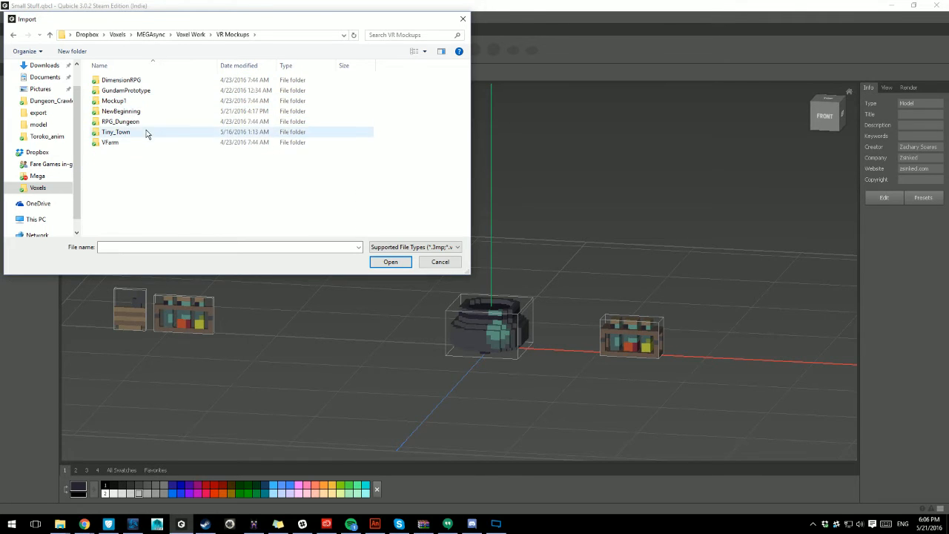
pyautogui.doubleClick(142, 122)
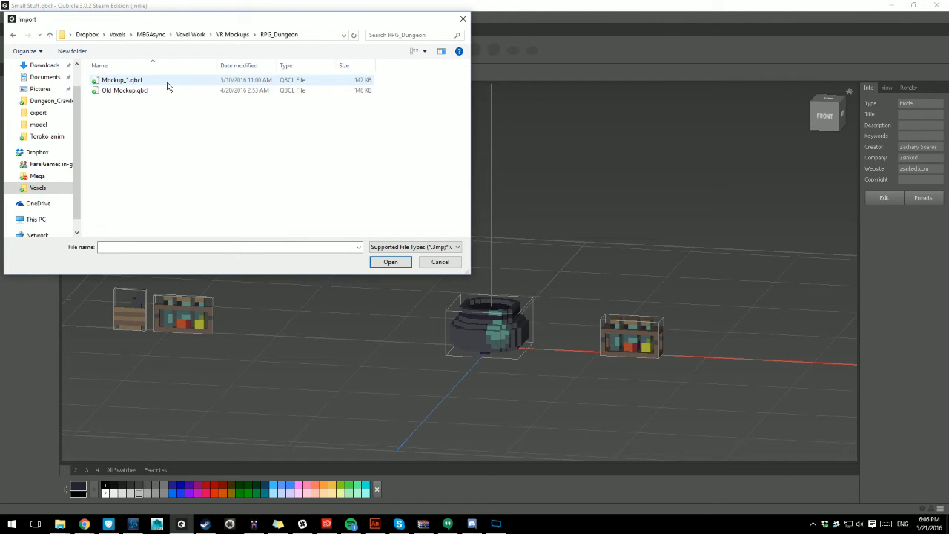
pyautogui.doubleClick(121, 80)
# Step: Move the imported diorama along X until it is clear of the alchemy items and the grid, and deselect it
pyautogui.scroll(-5, 527, 233)
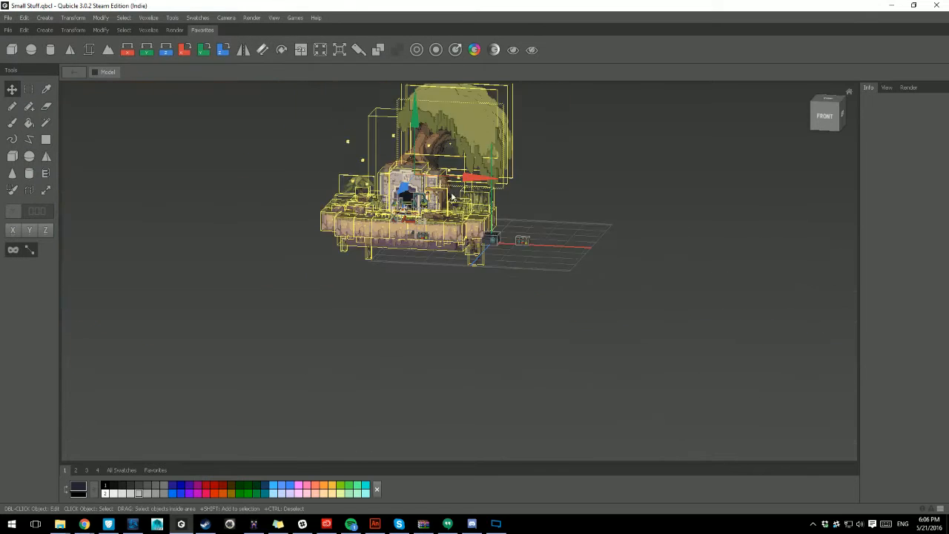
pyautogui.moveTo(411, 237); pyautogui.dragTo(413, 246, button='right')
pyautogui.moveTo(433, 223); pyautogui.dragTo(736, 237)
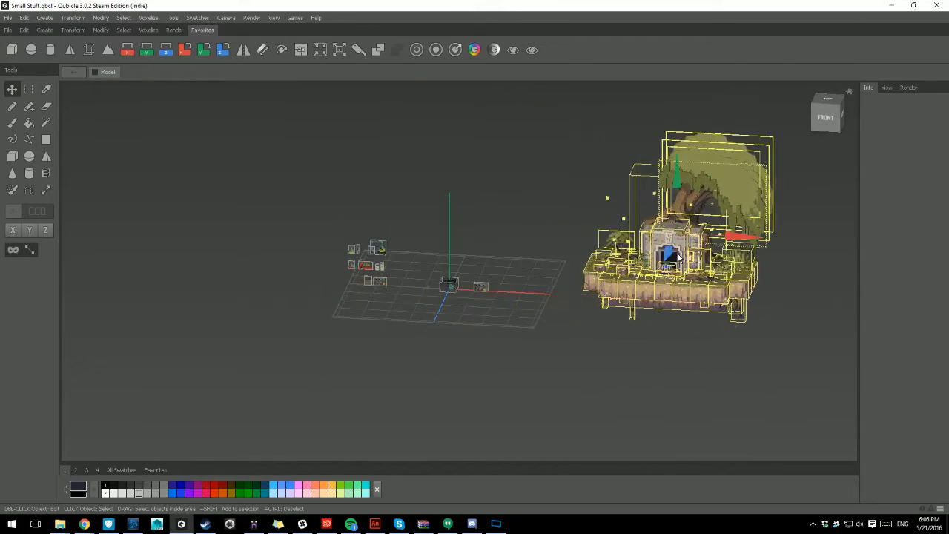
pyautogui.scroll(5, 579, 269)
pyautogui.moveTo(583, 267); pyautogui.dragTo(130, 274, button='middle')
pyautogui.scroll(-5, 507, 277)
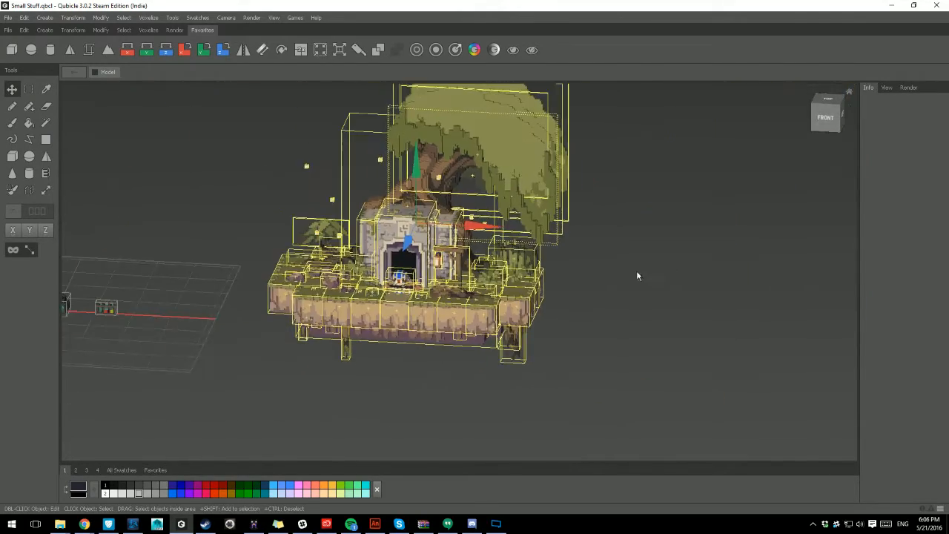
pyautogui.moveTo(636, 269); pyautogui.dragTo(608, 292, button='right')
pyautogui.click(610, 295)
# Step: Open the diorama's tree trunk matrix, examine its shape and roots from several sides, and return to the model
pyautogui.moveTo(463, 236); pyautogui.dragTo(449, 178, button='right')
pyautogui.moveTo(449, 178); pyautogui.dragTo(574, 188, button='middle')
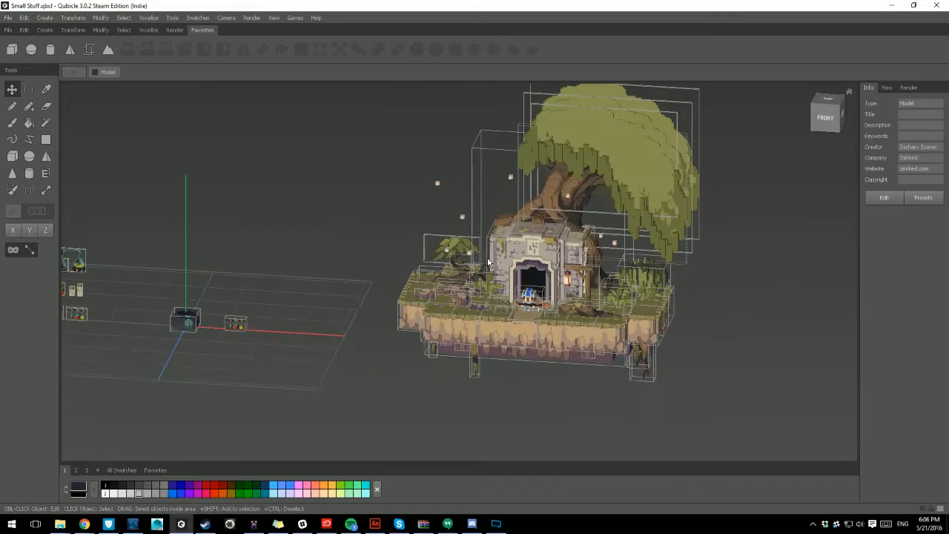
pyautogui.doubleClick(557, 181)
pyautogui.moveTo(613, 257); pyautogui.dragTo(636, 261, button='right')
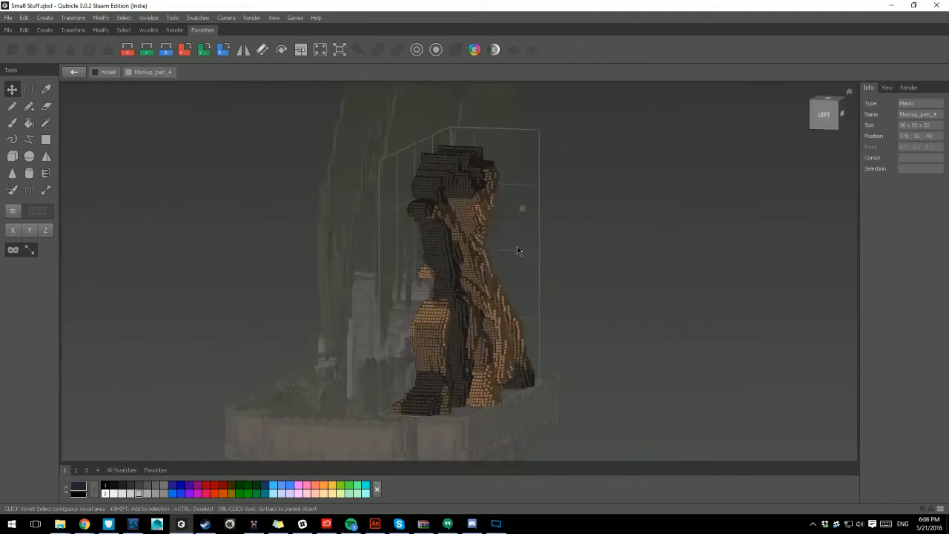
pyautogui.scroll(4, 519, 326)
pyautogui.moveTo(513, 334); pyautogui.dragTo(516, 239, button='middle')
pyautogui.moveTo(516, 238); pyautogui.dragTo(490, 294, button='right')
pyautogui.doubleClick(676, 253)
# Step: Examine the diorama beside the alchemy items from front and back, and open one of the small floating cubes
pyautogui.scroll(-6, 675, 254)
pyautogui.moveTo(671, 255); pyautogui.dragTo(507, 258, button='middle')
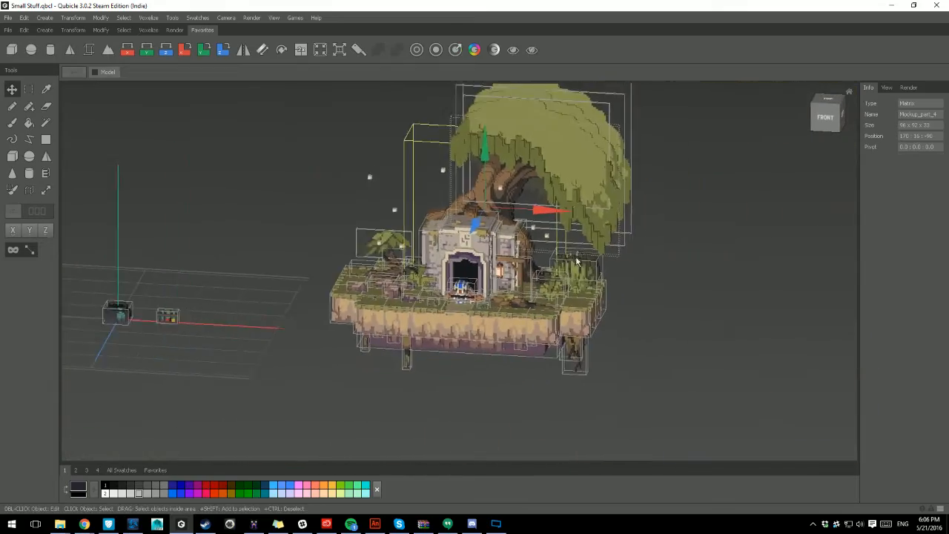
pyautogui.moveTo(508, 258); pyautogui.dragTo(406, 279, button='right')
pyautogui.moveTo(407, 276); pyautogui.dragTo(708, 243, button='middle')
pyautogui.moveTo(708, 242); pyautogui.dragTo(667, 233, button='right')
pyautogui.scroll(4, 667, 233)
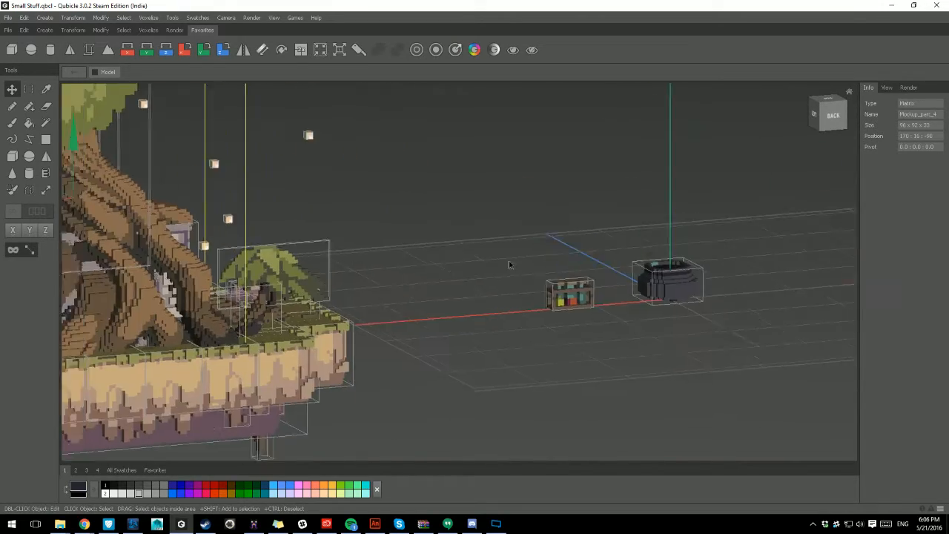
pyautogui.moveTo(508, 260); pyautogui.dragTo(765, 231, button='middle')
pyautogui.moveTo(587, 225); pyautogui.dragTo(622, 247, button='middle')
pyautogui.moveTo(446, 275); pyautogui.dragTo(652, 277, button='right')
pyautogui.scroll(-5, 652, 277)
pyautogui.moveTo(645, 276); pyautogui.dragTo(286, 229, button='middle')
pyautogui.moveTo(373, 268); pyautogui.dragTo(530, 298, button='right')
pyautogui.doubleClick(475, 213)
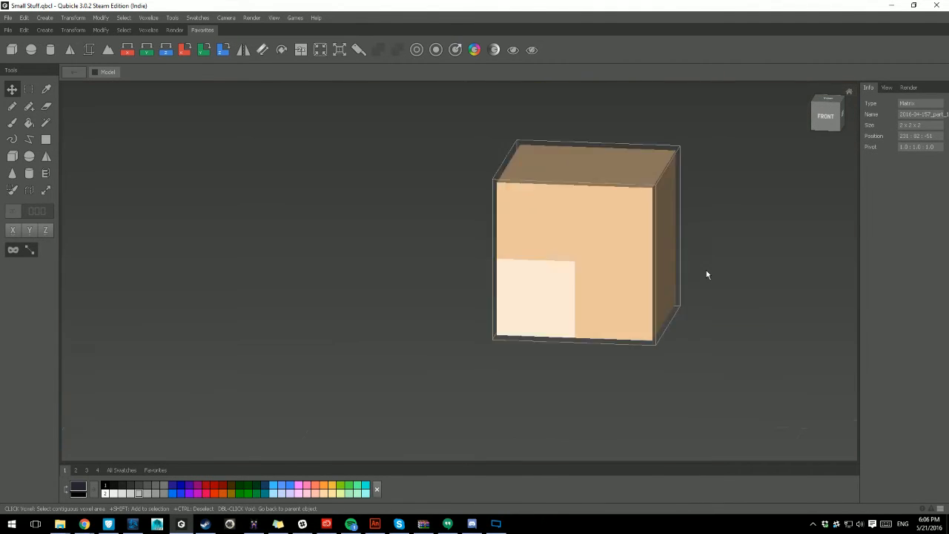
# Step: Leave the floating cube, open the diorama's tree trunk matrix, examine it from front and back, and return to the model
pyautogui.doubleClick(705, 273)
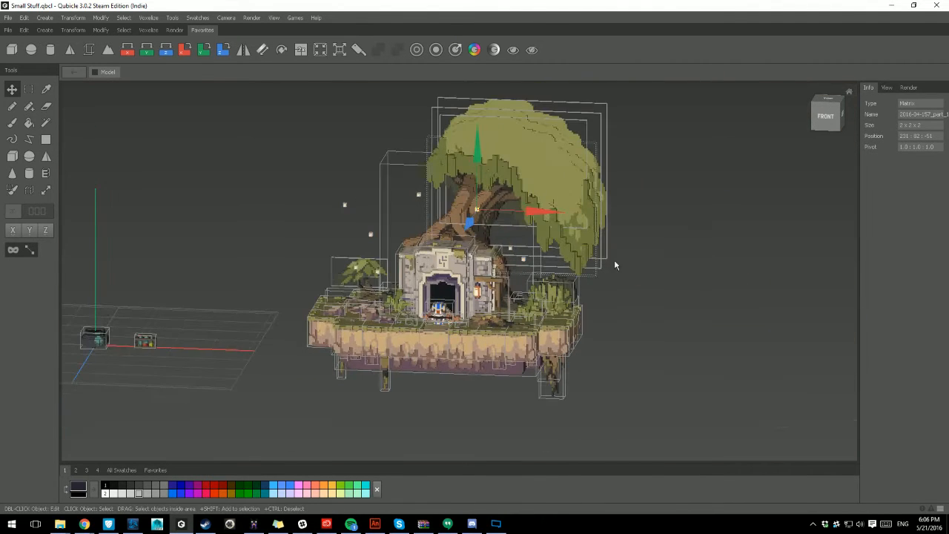
pyautogui.click(494, 204)
pyautogui.doubleClick(491, 206)
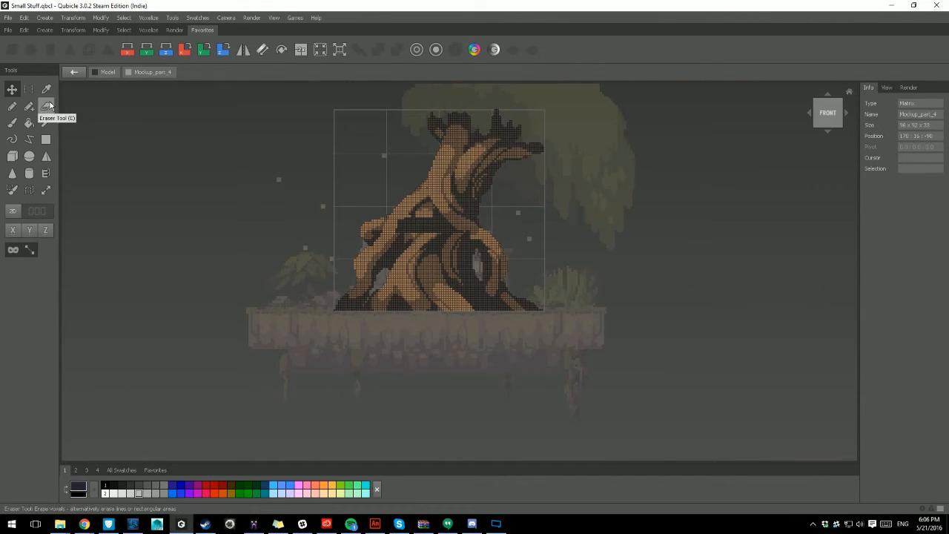
pyautogui.click(29, 89)
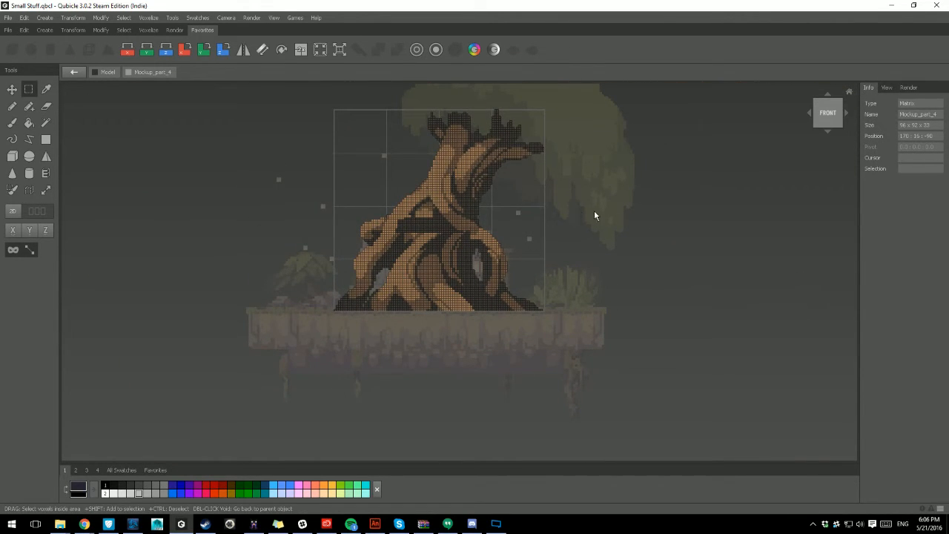
pyautogui.scroll(3, 579, 229)
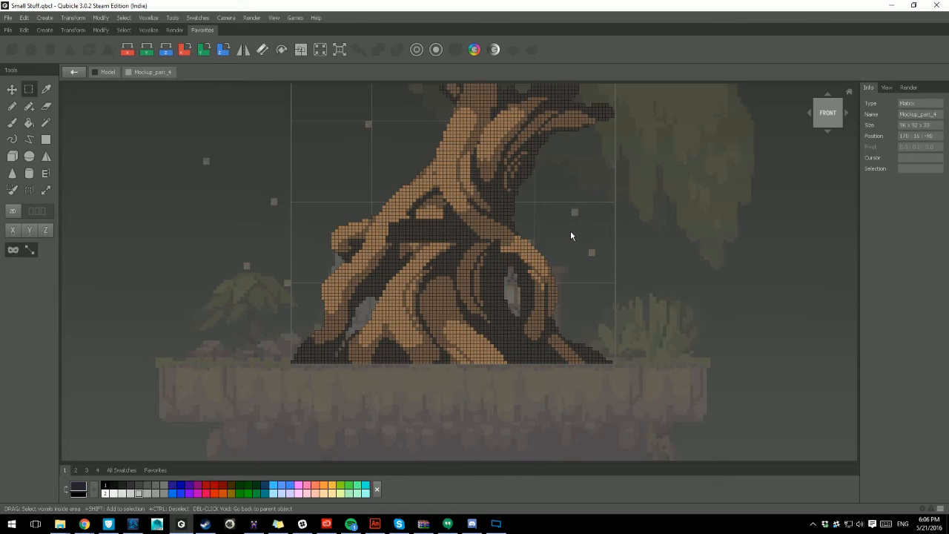
pyautogui.moveTo(582, 238); pyautogui.dragTo(404, 239, button='right')
pyautogui.click(821, 118)
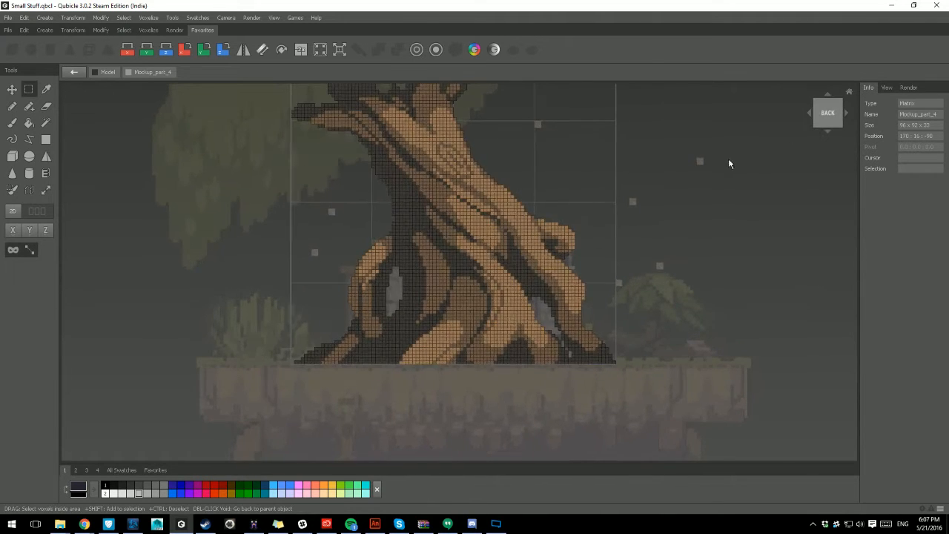
pyautogui.scroll(-4, 498, 183)
pyautogui.moveTo(498, 186); pyautogui.dragTo(684, 198, button='right')
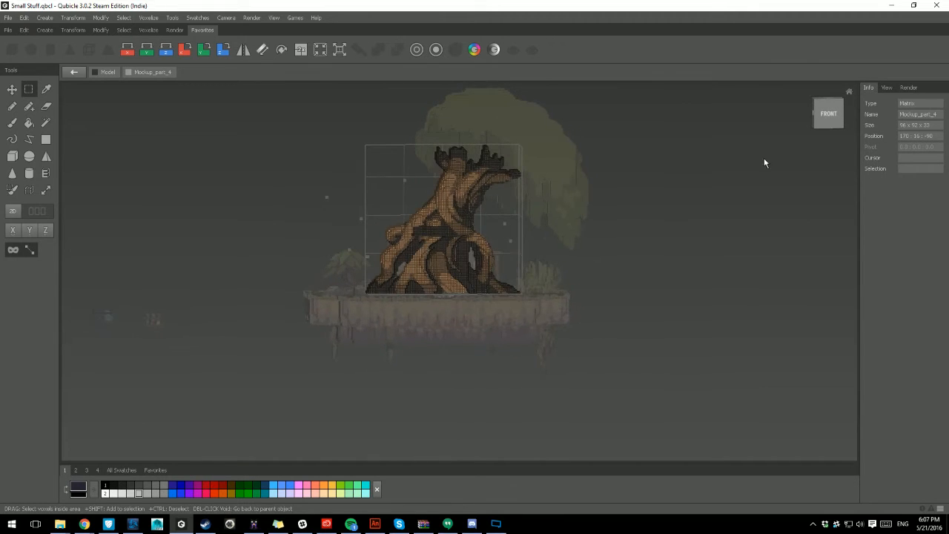
pyautogui.doubleClick(655, 237)
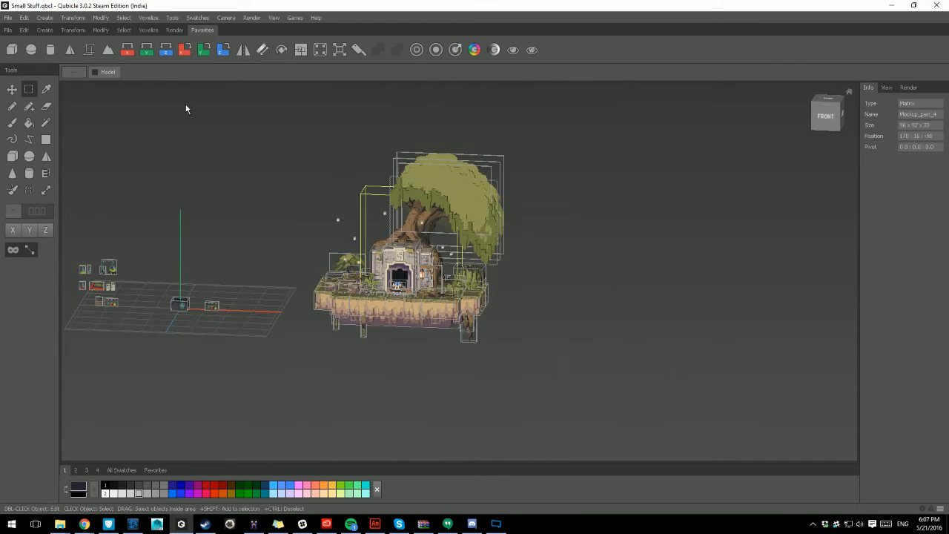
# Step: Delete the whole imported dungeon diorama, keeping only the alchemy items
pyautogui.click(9, 18)
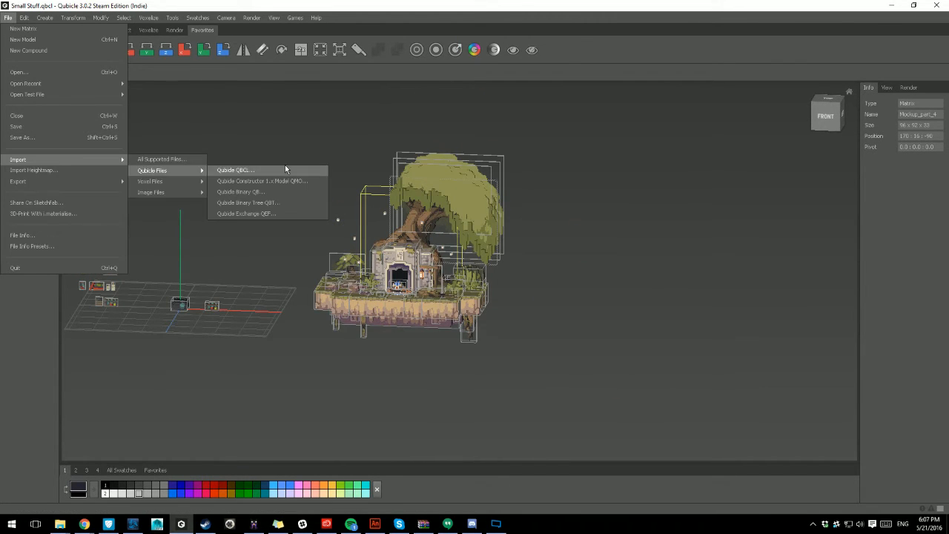
pyautogui.click(277, 125)
pyautogui.moveTo(263, 114); pyautogui.dragTo(636, 387)
pyautogui.press('Delete')
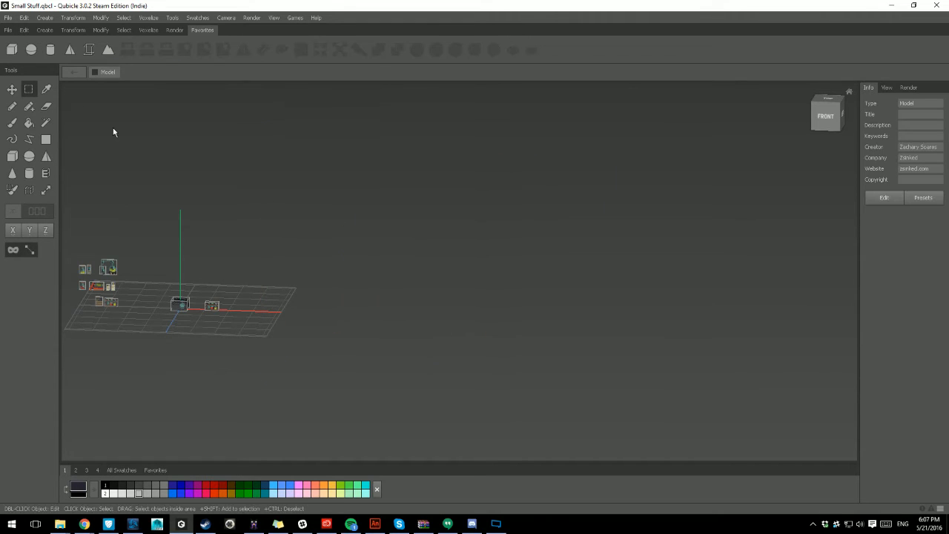
# Step: Import the diorama file containing the tree trunk's build stages, and shift everything imported along X relative to the alchemy items
pyautogui.click(7, 18)
pyautogui.moveTo(35, 161)
pyautogui.click(152, 160)
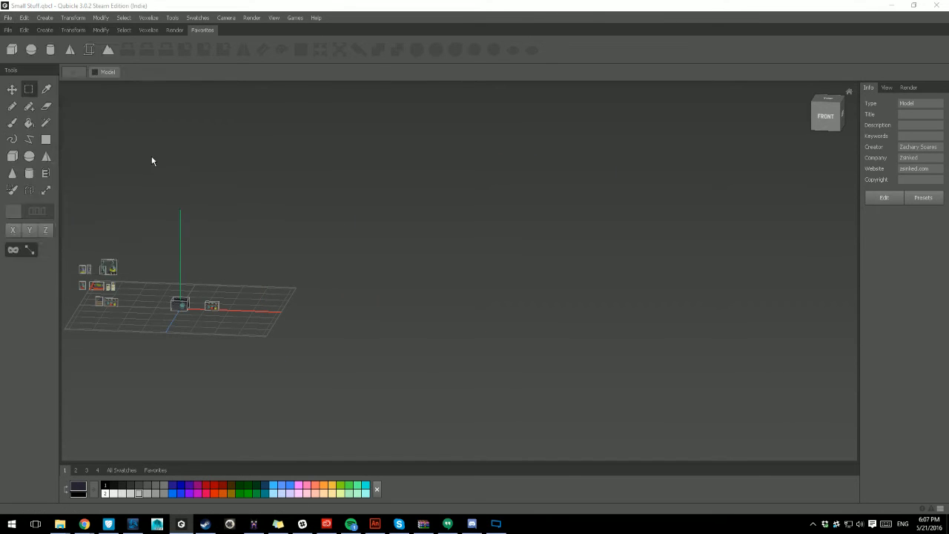
pyautogui.doubleClick(125, 89)
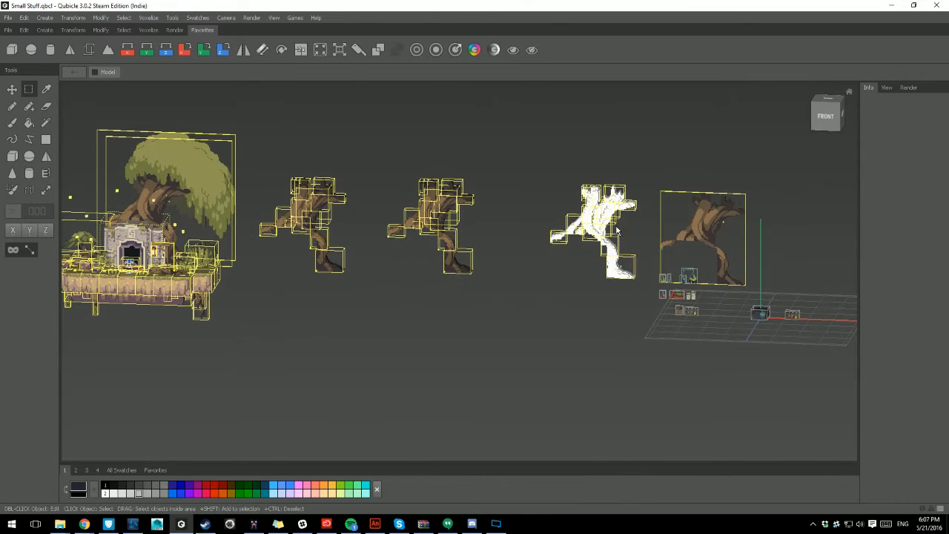
pyautogui.press('v')
pyautogui.moveTo(529, 233); pyautogui.dragTo(490, 218, button='middle')
pyautogui.moveTo(413, 228); pyautogui.dragTo(617, 240)
# Step: Select the two flat tree sprite layers inside the diorama and duplicate them along X past the trunk build stages
pyautogui.doubleClick(307, 191)
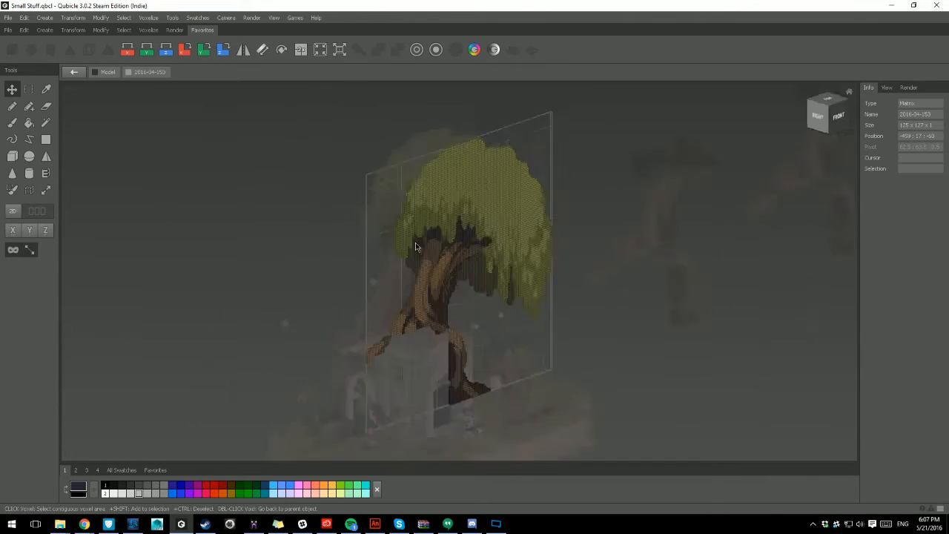
pyautogui.doubleClick(597, 283)
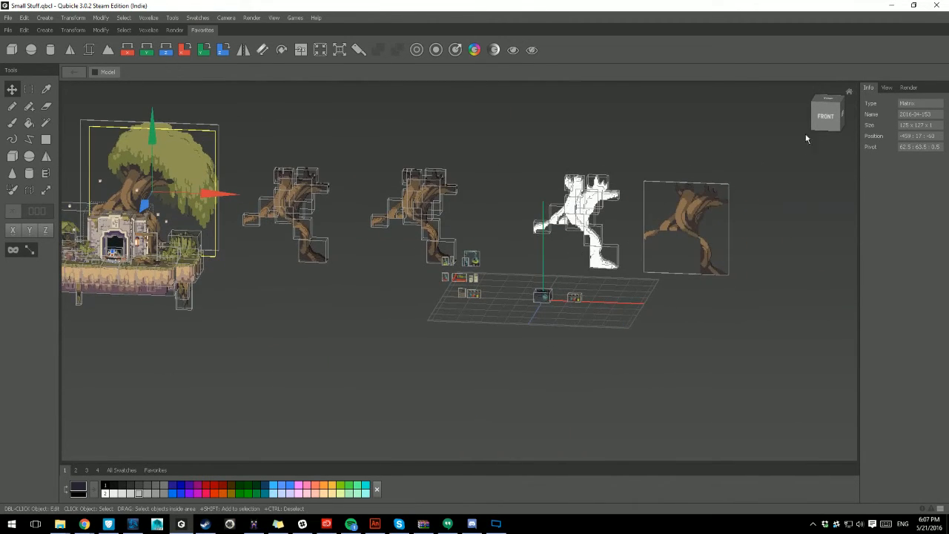
pyautogui.moveTo(241, 184); pyautogui.dragTo(390, 208, button='middle')
pyautogui.moveTo(278, 225); pyautogui.dragTo(387, 243, button='right')
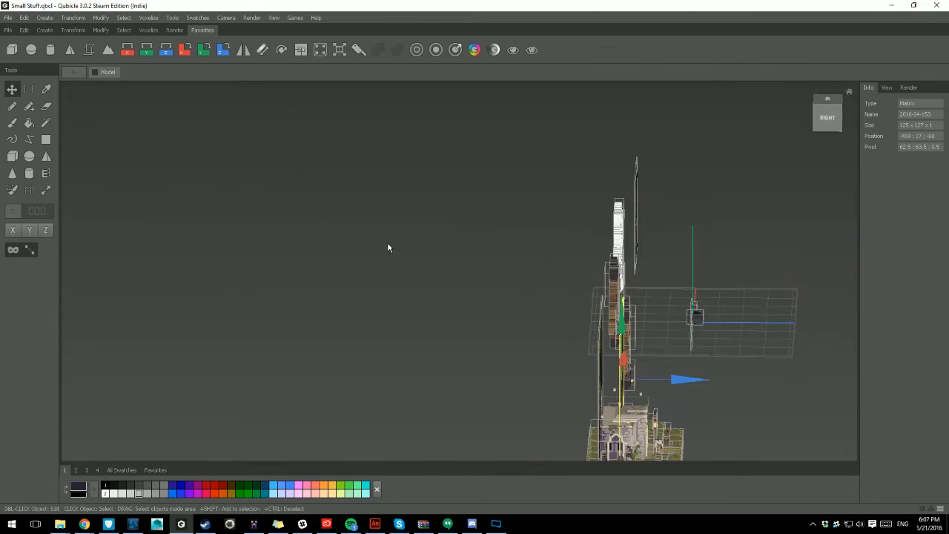
pyautogui.moveTo(575, 344); pyautogui.dragTo(416, 287, button='middle')
pyautogui.keyDown('shift'); pyautogui.click(436, 299); pyautogui.keyUp('shift')
pyautogui.moveTo(475, 300); pyautogui.dragTo(435, 308, button='right')
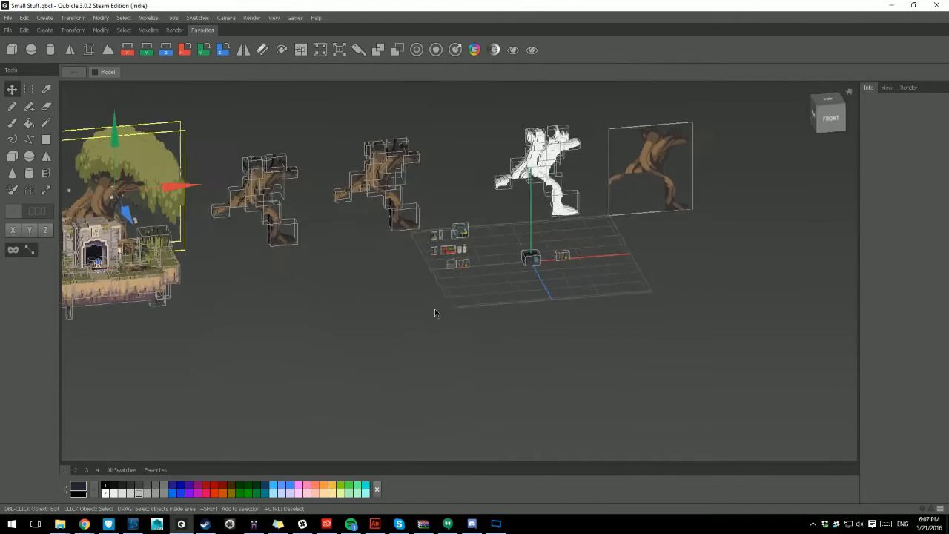
pyautogui.moveTo(304, 239); pyautogui.dragTo(290, 320, button='middle')
pyautogui.moveTo(290, 319); pyautogui.dragTo(274, 308, button='right')
pyautogui.keyDown('shift'); pyautogui.moveTo(179, 250); pyautogui.dragTo(867, 261); pyautogui.keyUp('shift')
# Step: Open each duplicated tree sprite matrix in turn, examine its roots and foliage, and return to the model
pyautogui.moveTo(707, 283); pyautogui.dragTo(418, 260, button='middle')
pyautogui.moveTo(474, 274); pyautogui.dragTo(484, 277, button='right')
pyautogui.doubleClick(483, 277)
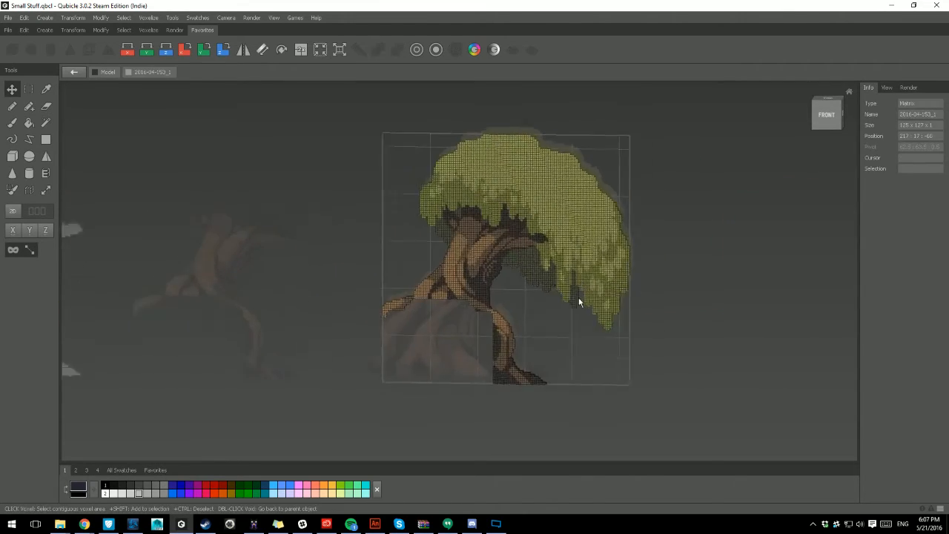
pyautogui.moveTo(579, 297); pyautogui.dragTo(621, 322, button='right')
pyautogui.doubleClick(652, 319)
pyautogui.doubleClick(476, 286)
pyautogui.doubleClick(673, 319)
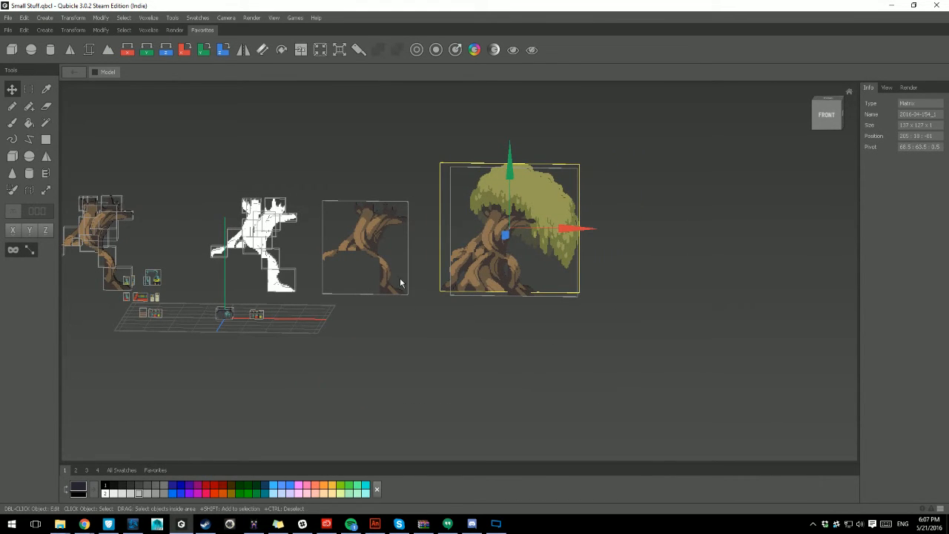
# Step: Examine the separated flat trunk sprite and compare it with the full tree and the white blocked-out trunk from the front
pyautogui.scroll(4, 400, 252)
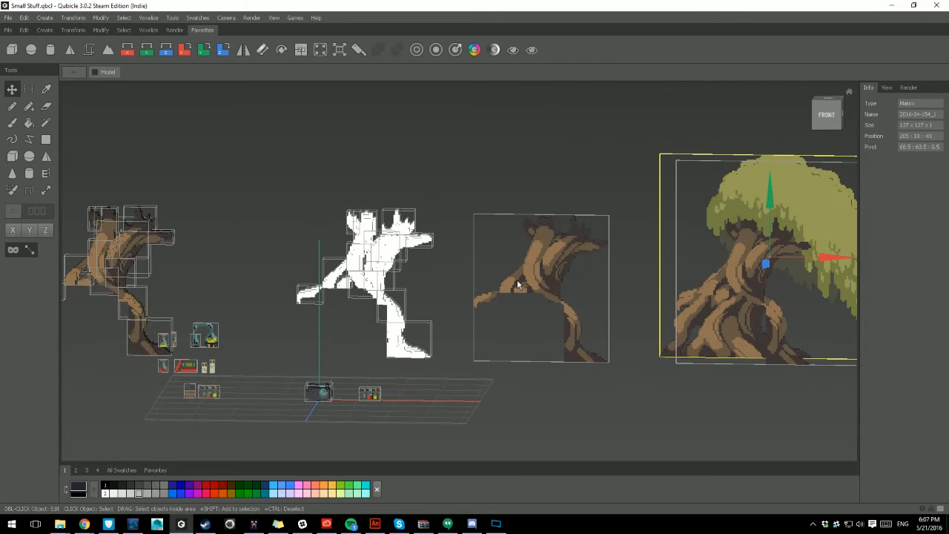
pyautogui.click(836, 111)
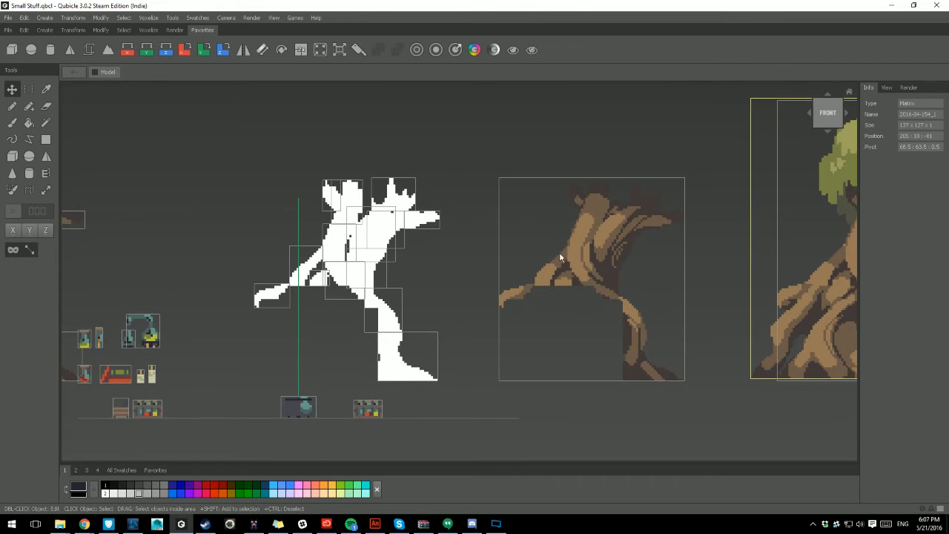
pyautogui.click(586, 260)
pyautogui.doubleClick(614, 249)
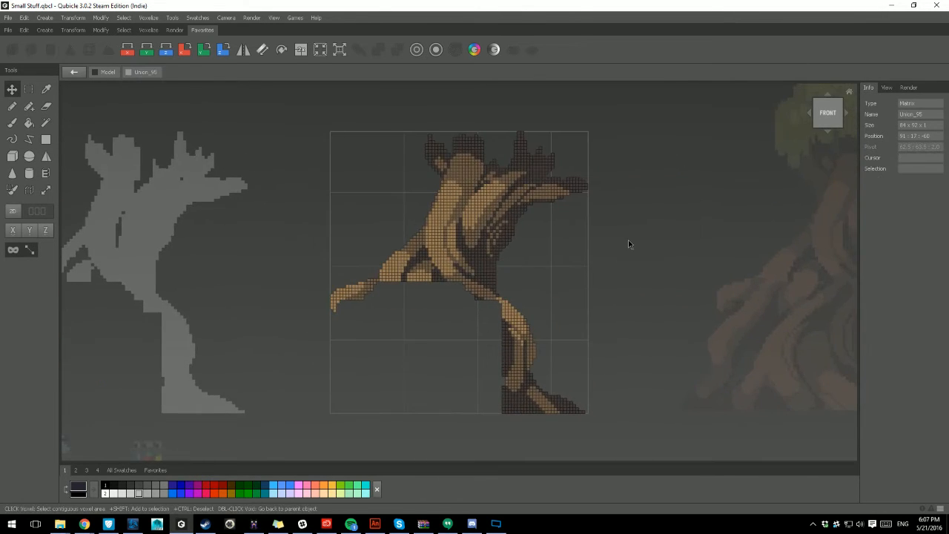
pyautogui.doubleClick(629, 240)
pyautogui.scroll(2, 742, 231)
pyautogui.moveTo(741, 232); pyautogui.dragTo(545, 218, button='middle')
pyautogui.moveTo(849, 159); pyautogui.dragTo(607, 234, button='middle')
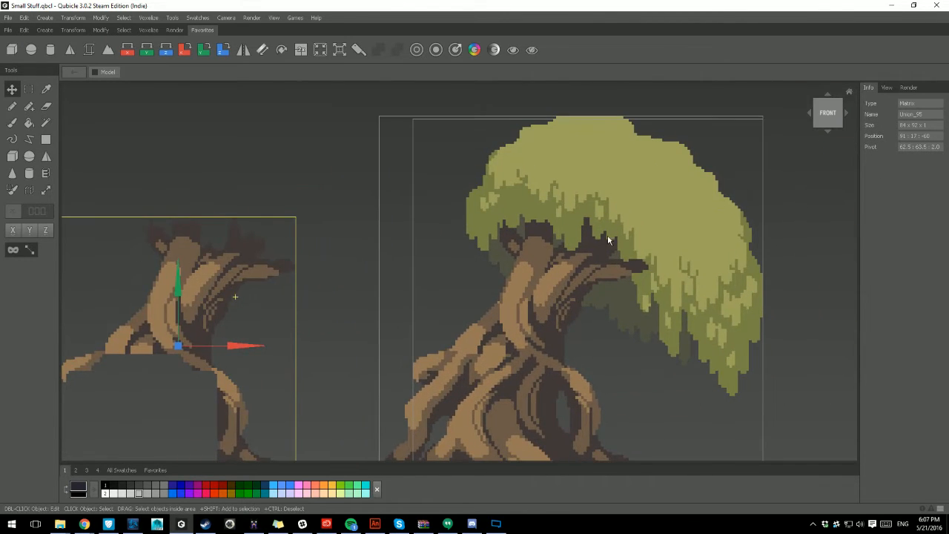
pyautogui.moveTo(137, 279); pyautogui.dragTo(447, 264, button='middle')
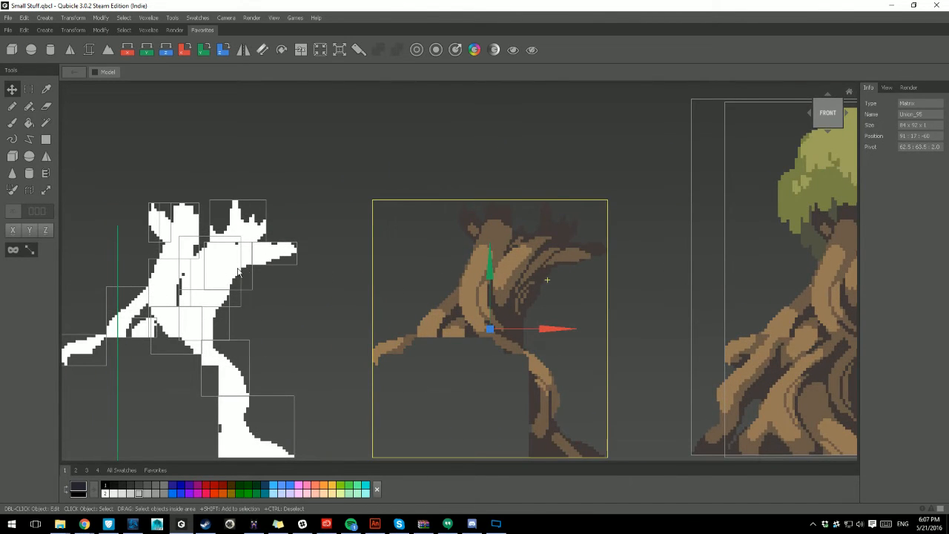
pyautogui.scroll(1, 215, 264)
pyautogui.moveTo(216, 264); pyautogui.dragTo(230, 228, button='middle')
pyautogui.scroll(-2, 487, 238)
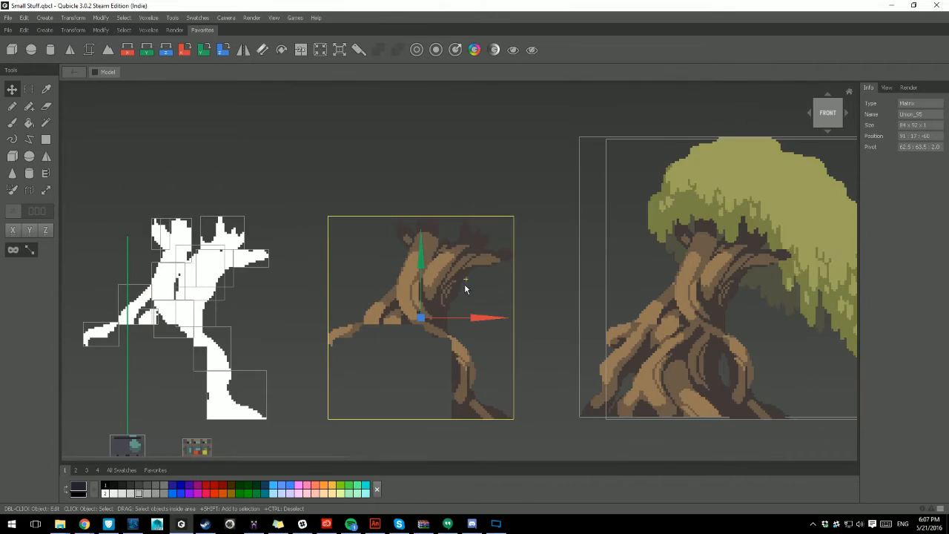
# Step: Move the flat trunk sprite along X to -20, aligning it with the white blocked-out trunk
pyautogui.moveTo(465, 287); pyautogui.dragTo(541, 266, button='middle')
pyautogui.moveTo(558, 268); pyautogui.dragTo(320, 264)
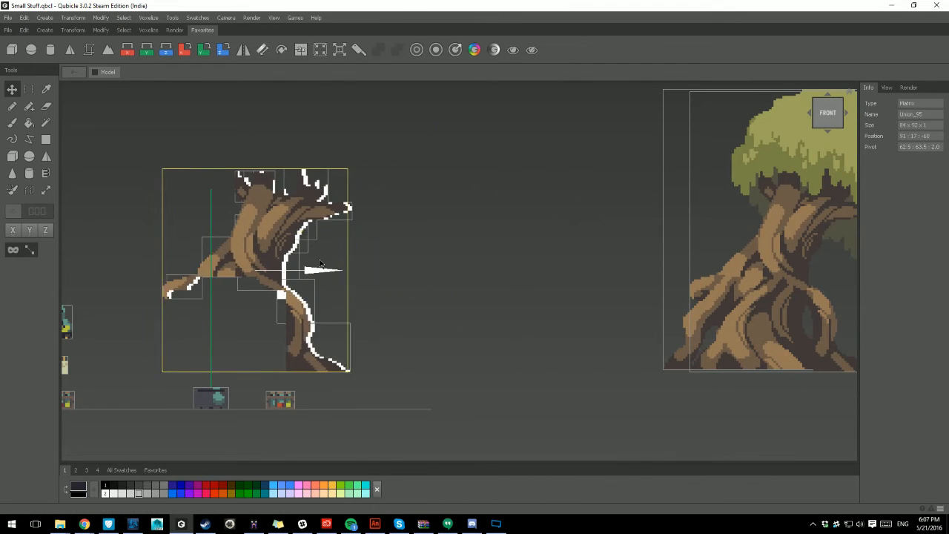
pyautogui.moveTo(320, 263); pyautogui.dragTo(383, 267, button='middle')
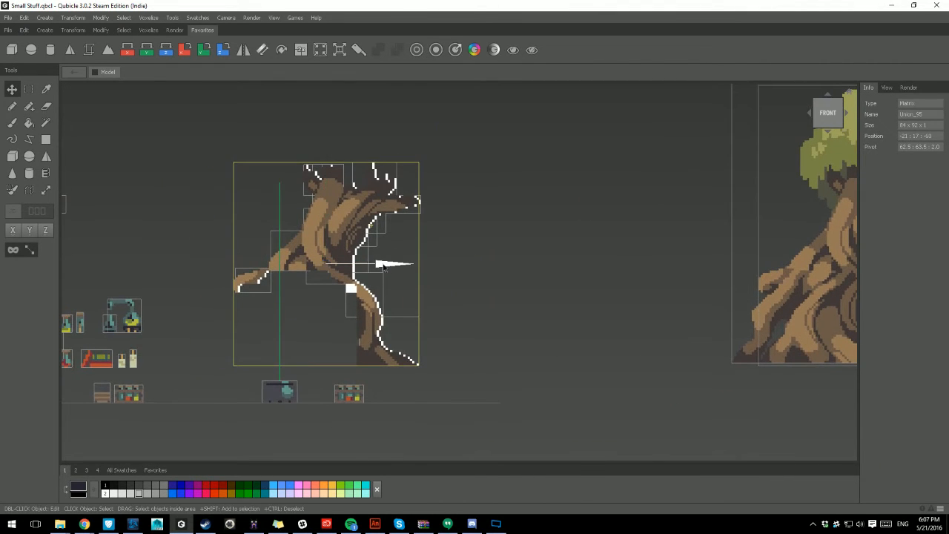
pyautogui.moveTo(383, 267); pyautogui.dragTo(389, 267)
pyautogui.moveTo(387, 267)
pyautogui.mouseDown(button='right')
pyautogui.moveTo(418, 285)
pyautogui.moveTo(378, 277)
pyautogui.mouseUp(button='right')
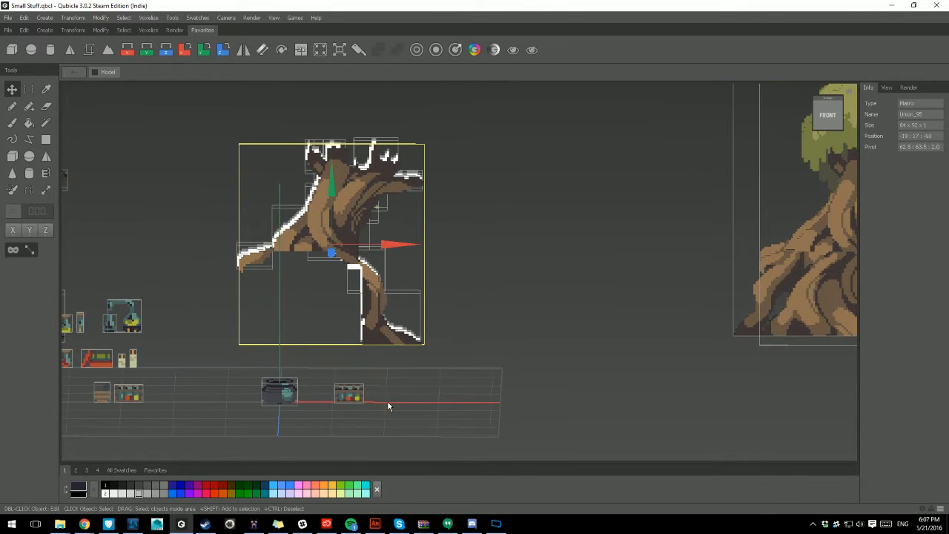
pyautogui.press('Left')
# Step: Move the flat trunk sprite forward along Z, clear of the white blocked-out trunk
pyautogui.moveTo(698, 198); pyautogui.dragTo(519, 258, button='right')
pyautogui.moveTo(268, 230); pyautogui.dragTo(347, 253, button='middle')
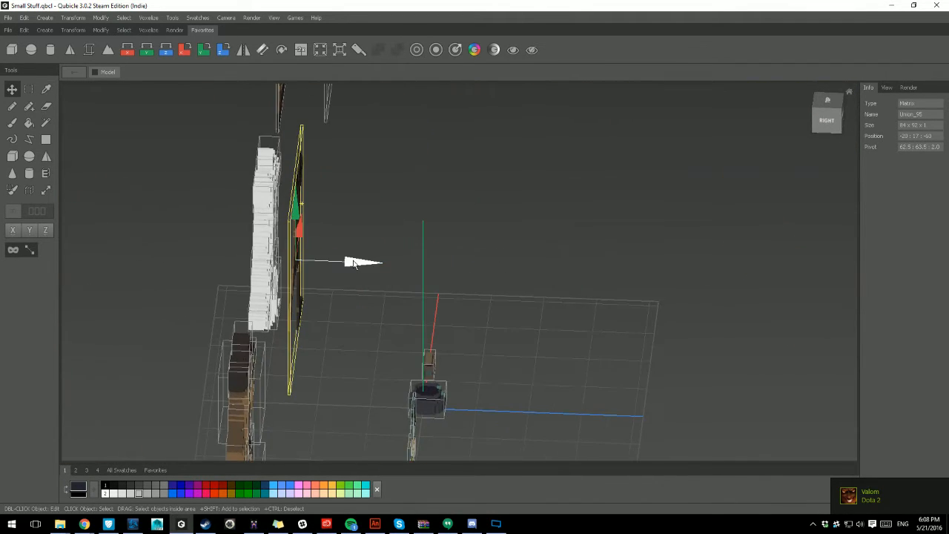
pyautogui.moveTo(356, 262); pyautogui.dragTo(436, 275)
pyautogui.moveTo(435, 274); pyautogui.dragTo(296, 274, button='right')
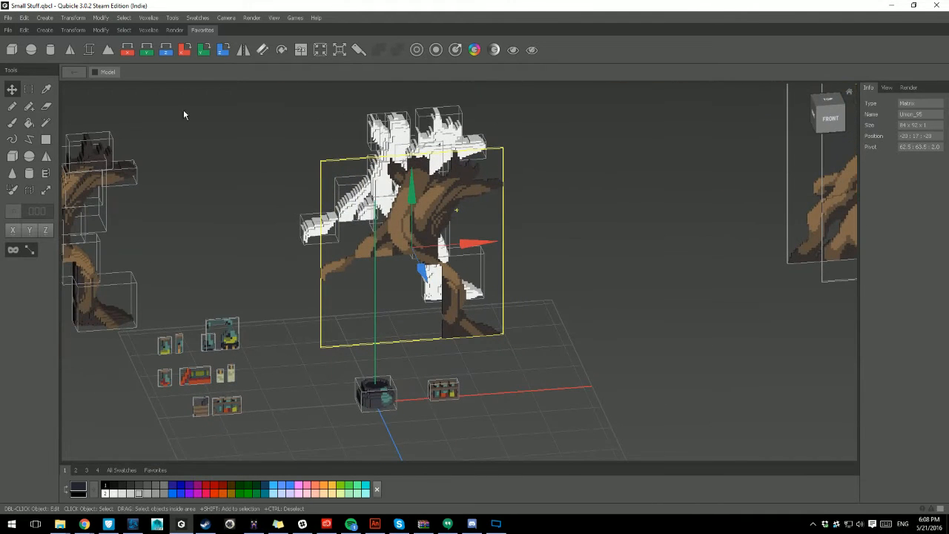
# Step: Create a white 20 × 20 × 20 box and move it back along Z to -71, behind the flat trunk sprite
pyautogui.click(12, 50)
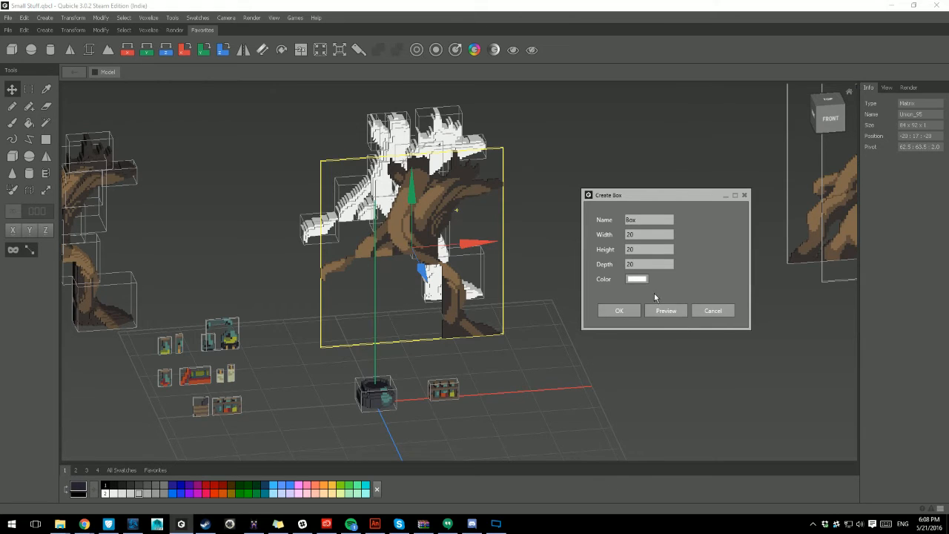
pyautogui.click(630, 310)
pyautogui.moveTo(363, 365); pyautogui.dragTo(414, 397, button='right')
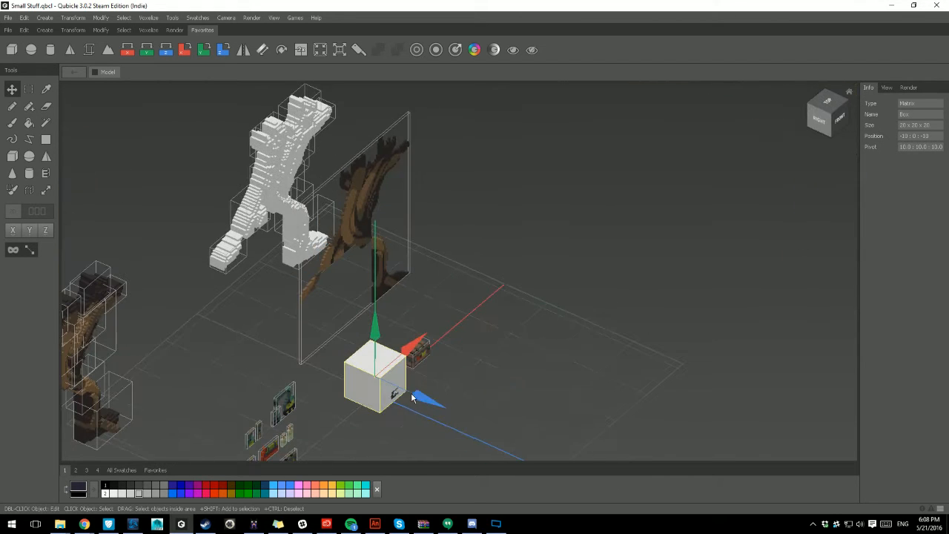
pyautogui.moveTo(418, 388); pyautogui.dragTo(385, 281)
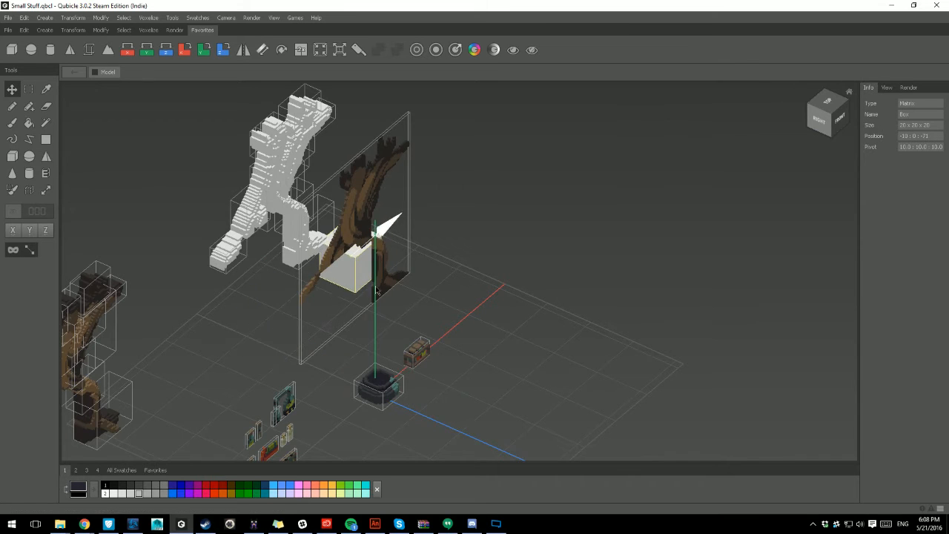
pyautogui.moveTo(384, 281); pyautogui.dragTo(334, 252, button='right')
# Step: Align the box behind the lower root's foot at X 36, Y 17, and duplicate it along X to 43
pyautogui.click(831, 123)
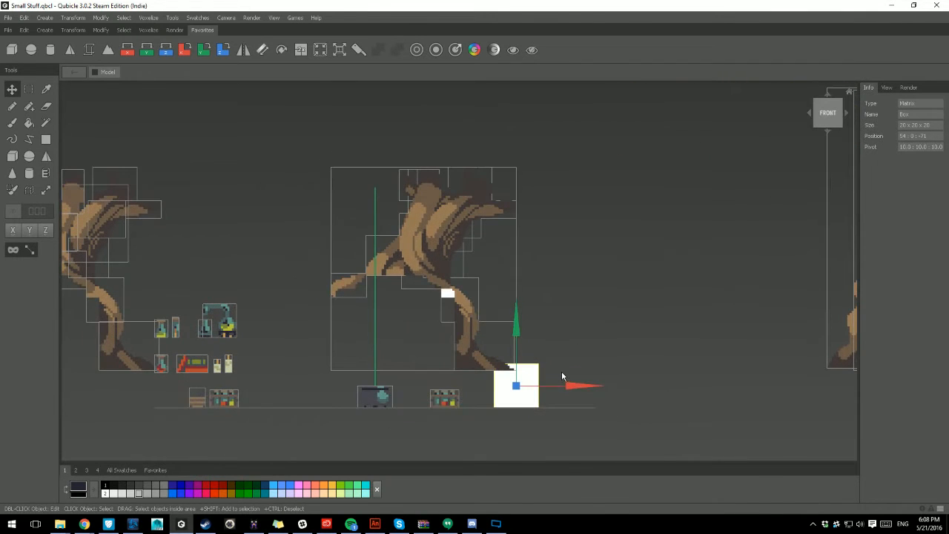
pyautogui.moveTo(569, 386); pyautogui.dragTo(531, 386)
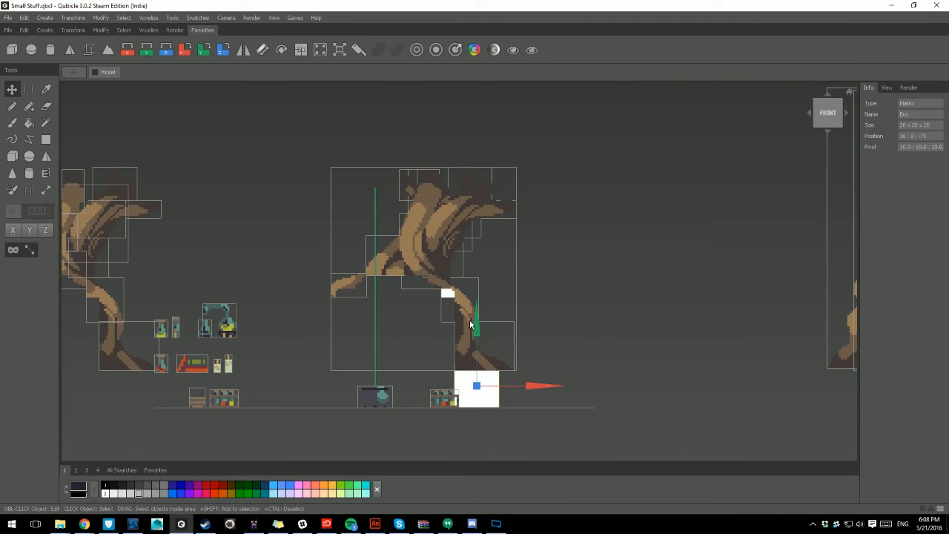
pyautogui.moveTo(475, 320); pyautogui.dragTo(484, 295)
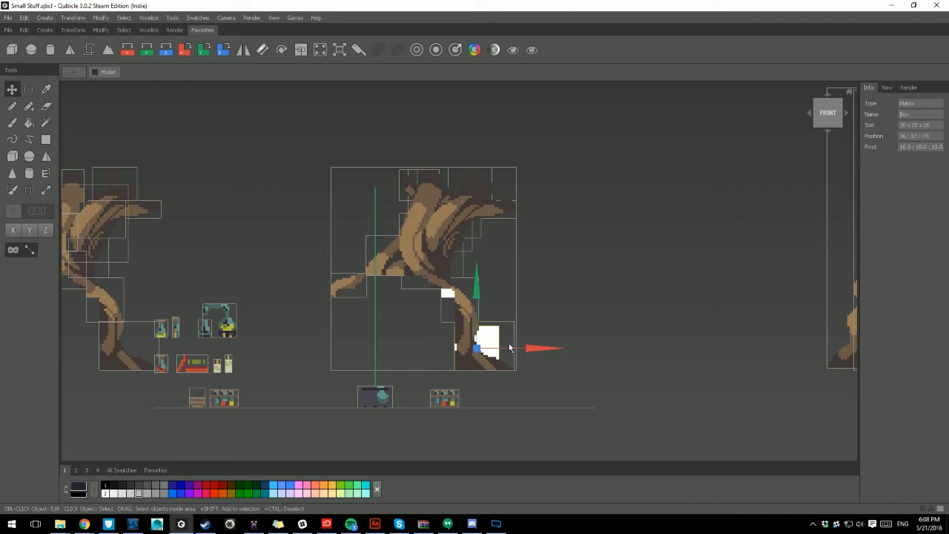
pyautogui.moveTo(540, 355); pyautogui.dragTo(553, 357)
pyautogui.moveTo(499, 322); pyautogui.dragTo(485, 235, button='right')
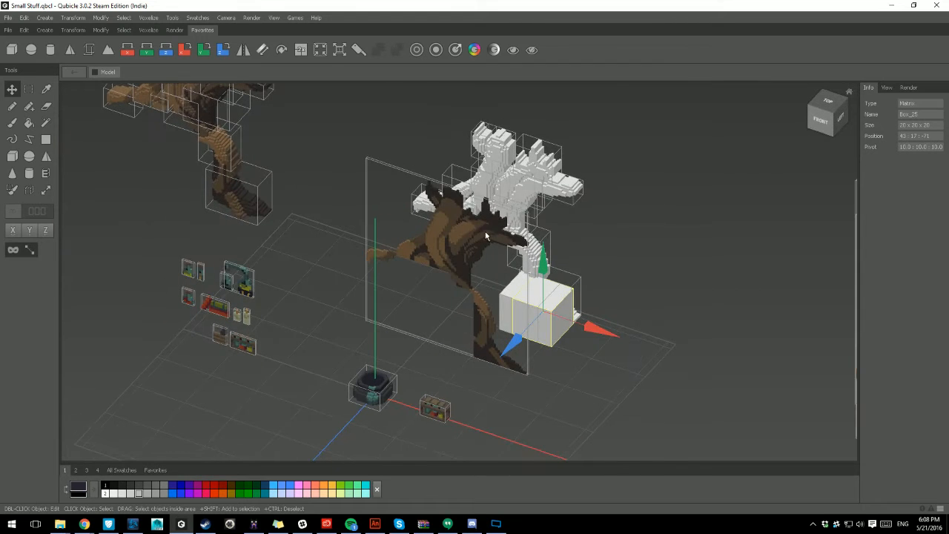
# Step: Union the two overlapping 20 × 20 × 20 boxes behind the root's foot and open the merged box from the front
pyautogui.keyDown('shift'); pyautogui.click(510, 300); pyautogui.keyUp('shift')
pyautogui.click(397, 50)
pyautogui.moveTo(413, 127); pyautogui.dragTo(781, 162, button='right')
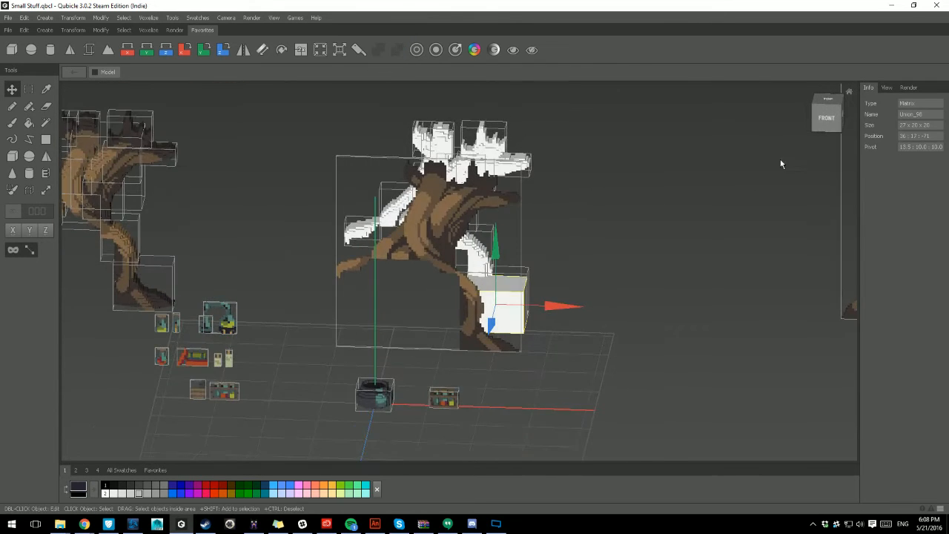
pyautogui.click(821, 125)
pyautogui.doubleClick(503, 339)
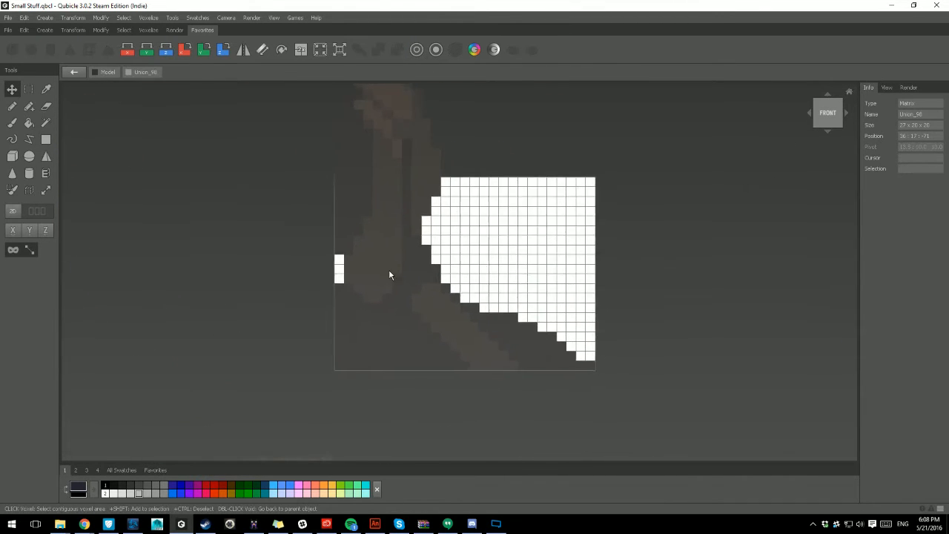
# Step: Delete the box voxels outside the root's silhouette: the small notch on the left and the block above the foot's slope
pyautogui.click(28, 89)
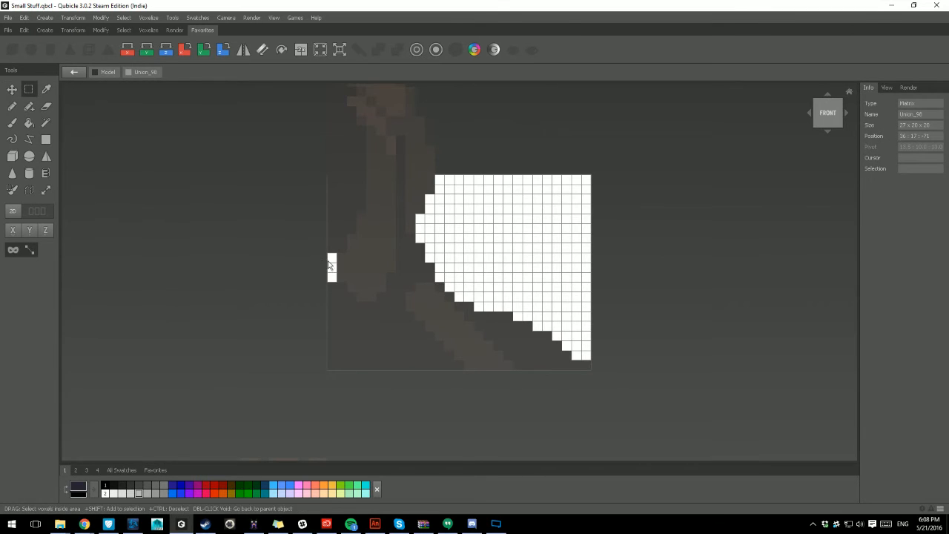
pyautogui.moveTo(314, 255); pyautogui.dragTo(340, 280)
pyautogui.moveTo(439, 185); pyautogui.dragTo(593, 280)
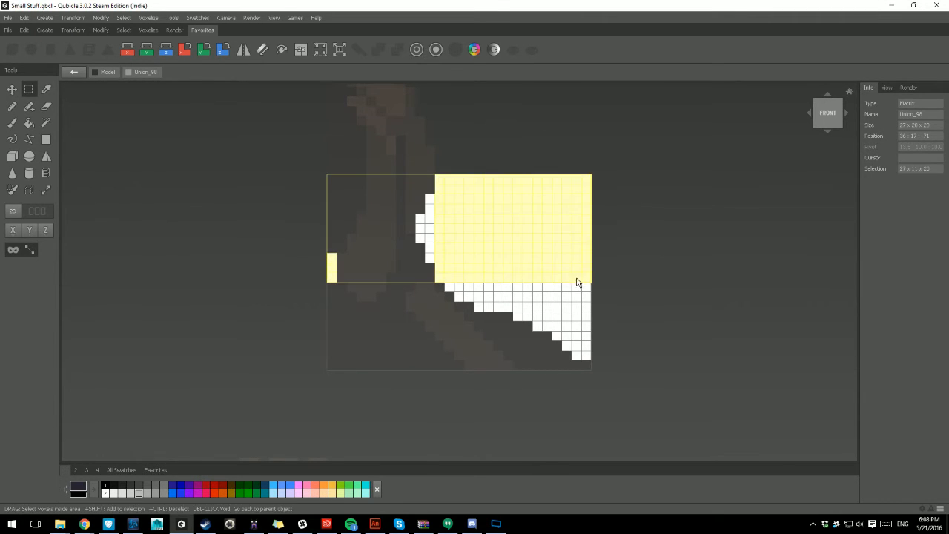
pyautogui.press('Delete')
pyautogui.moveTo(430, 201); pyautogui.dragTo(466, 274)
pyautogui.keyDown('shift'); pyautogui.moveTo(422, 219); pyautogui.dragTo(440, 243); pyautogui.keyUp('shift')
pyautogui.press('Delete')
# Step: Delete the remaining stepped voxels along the foot's lower slope and return to the model
pyautogui.moveTo(446, 289); pyautogui.dragTo(626, 252)
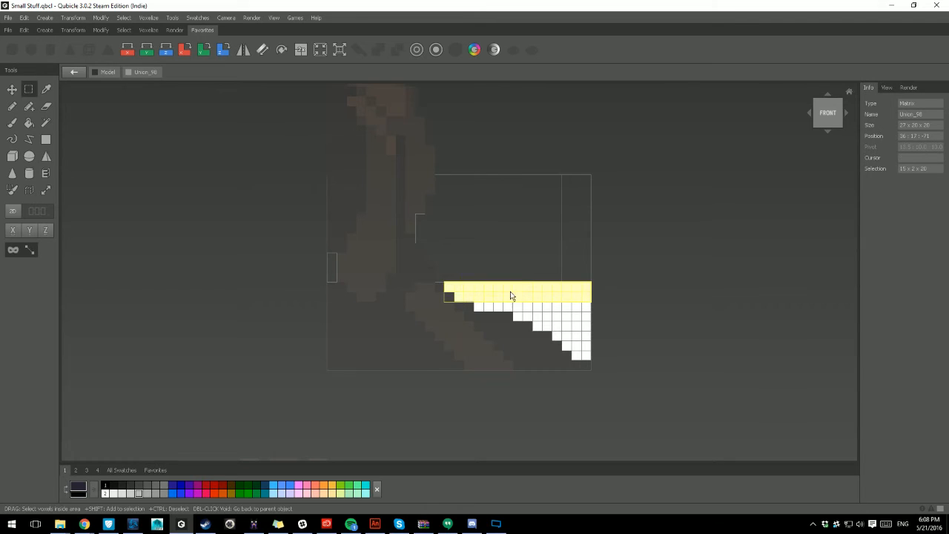
pyautogui.keyDown('shift'); pyautogui.moveTo(488, 304); pyautogui.dragTo(603, 306); pyautogui.keyUp('shift')
pyautogui.keyDown('shift'); pyautogui.moveTo(526, 316); pyautogui.dragTo(602, 335); pyautogui.keyUp('shift')
pyautogui.doubleClick(596, 334)
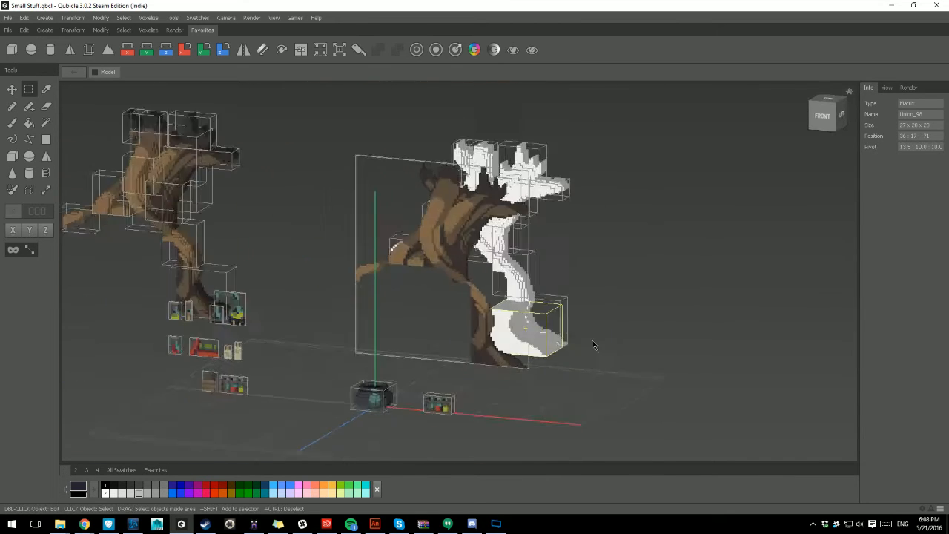
# Step: Move the trimmed foot box out along X past the flat trunk sprite and forward along Z
pyautogui.press('v')
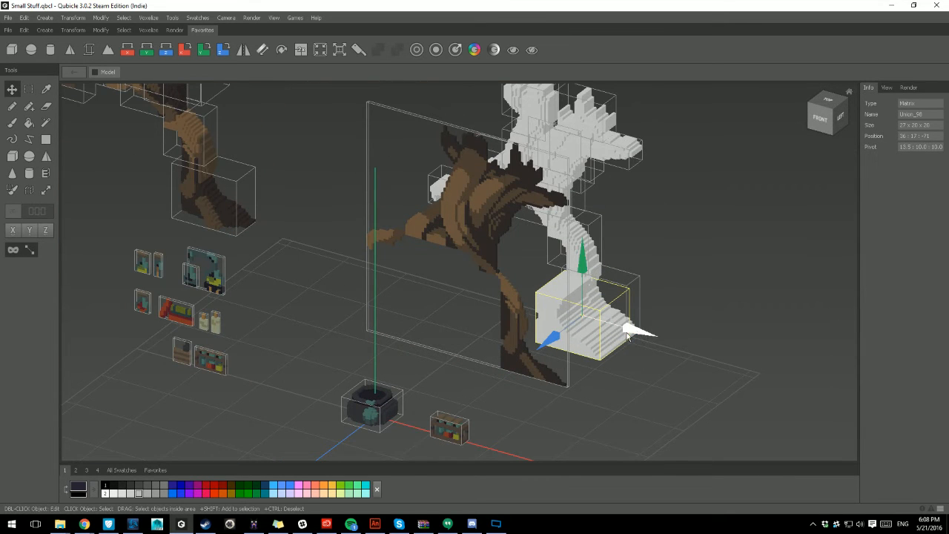
pyautogui.moveTo(627, 337); pyautogui.dragTo(757, 375)
pyautogui.moveTo(741, 374); pyautogui.dragTo(644, 312, button='middle')
pyautogui.moveTo(585, 317); pyautogui.dragTo(539, 349)
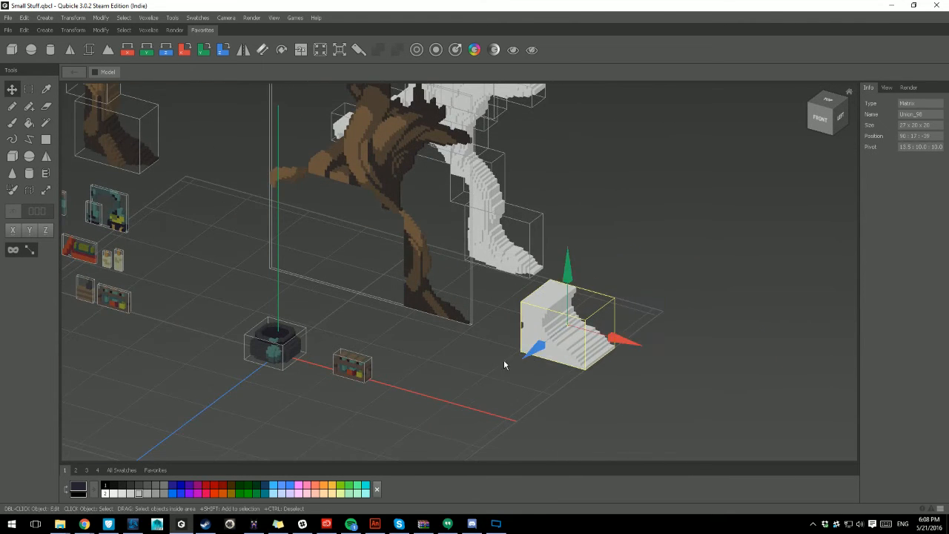
# Step: Compare the trimmed foot box with the flat trunk sprite from the front, opening the sprite for a closer look
pyautogui.moveTo(504, 361); pyautogui.dragTo(492, 296, button='right')
pyautogui.scroll(2, 493, 295)
pyautogui.click(827, 114)
pyautogui.scroll(2, 459, 284)
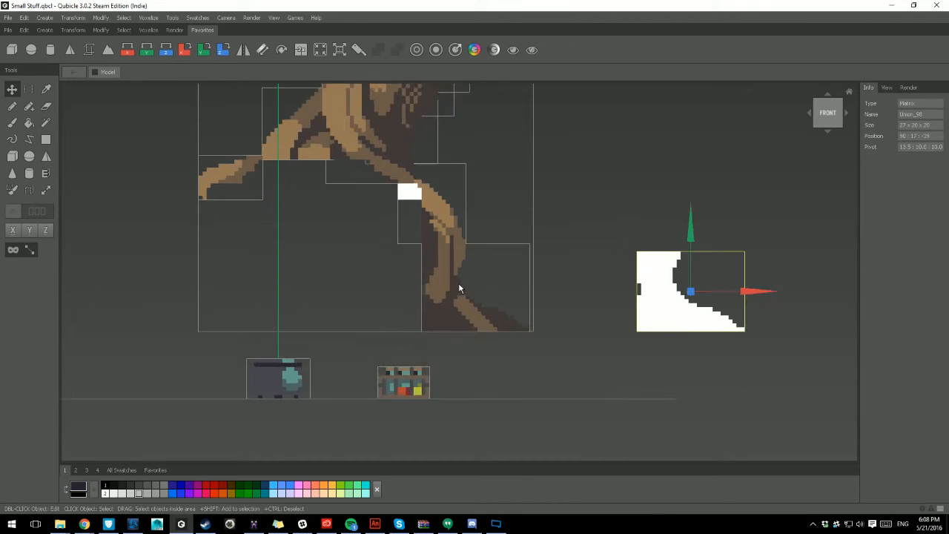
pyautogui.scroll(2, 458, 282)
pyautogui.click(427, 310)
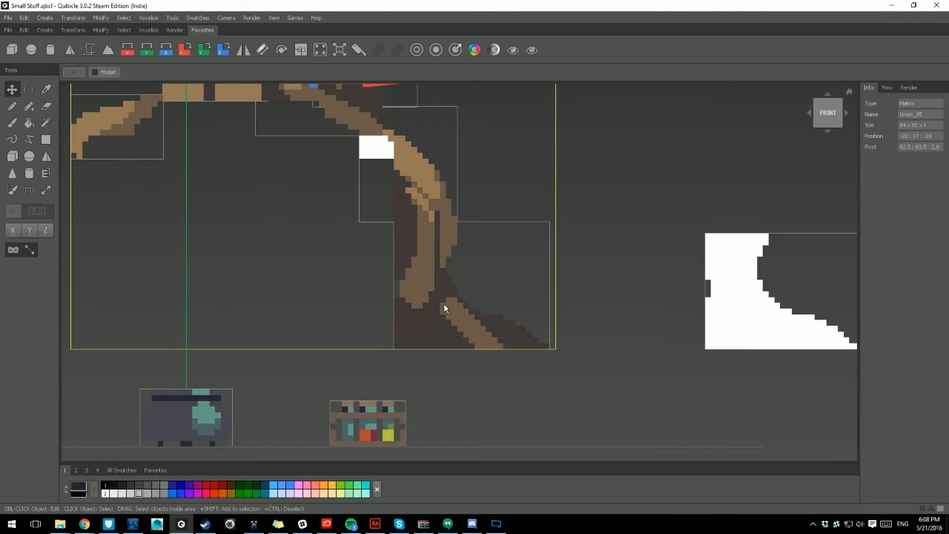
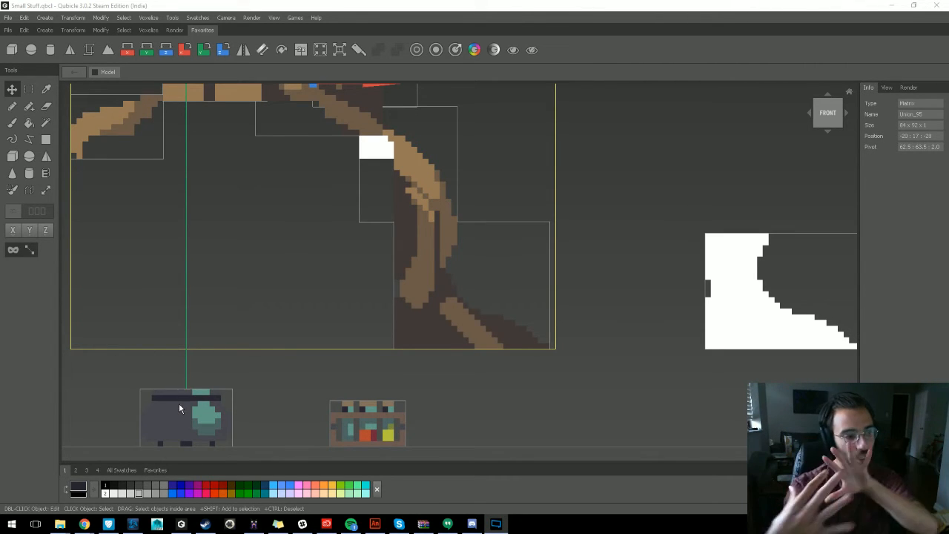
pyautogui.moveTo(401, 221); pyautogui.dragTo(401, 309, button='middle')
pyautogui.scroll(-6, 438, 318)
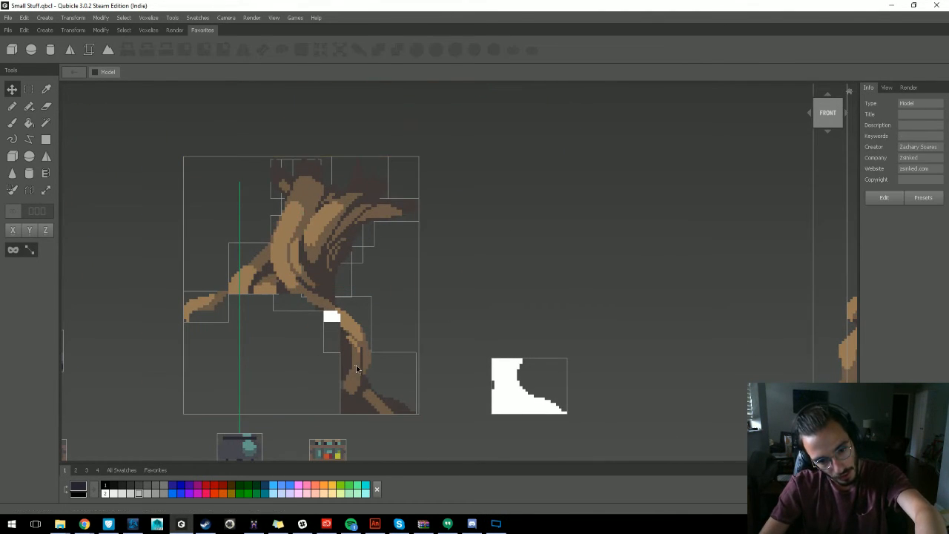
pyautogui.doubleClick(367, 371)
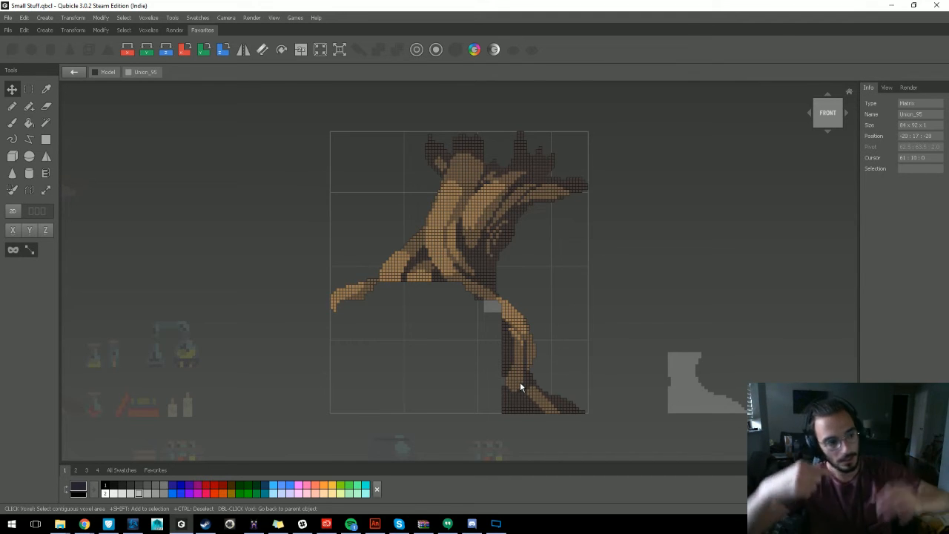
pyautogui.doubleClick(590, 250)
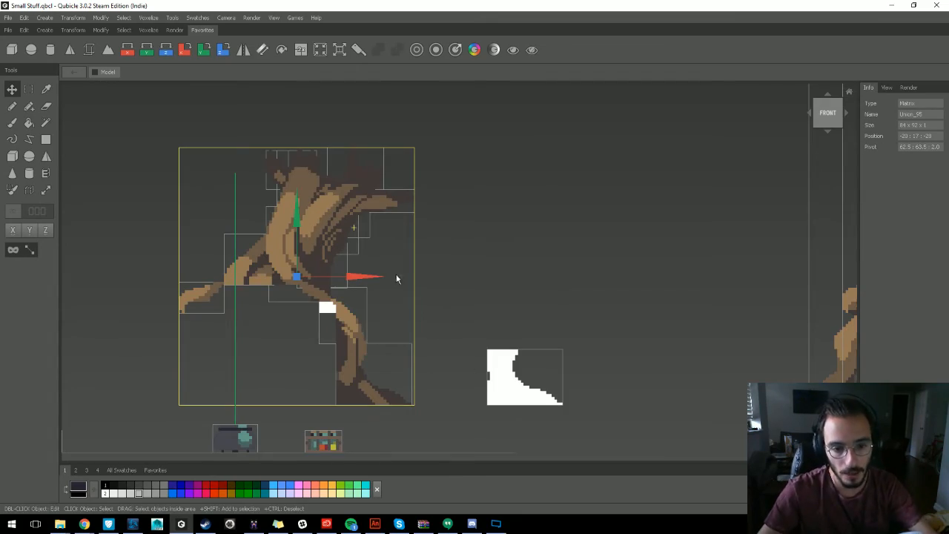
# Step: Inspect the depth of the white blocked-out trunk from the side, opening its lower root and foot pieces
pyautogui.moveTo(396, 277); pyautogui.dragTo(555, 309, button='right')
pyautogui.moveTo(555, 309); pyautogui.dragTo(430, 286, button='middle')
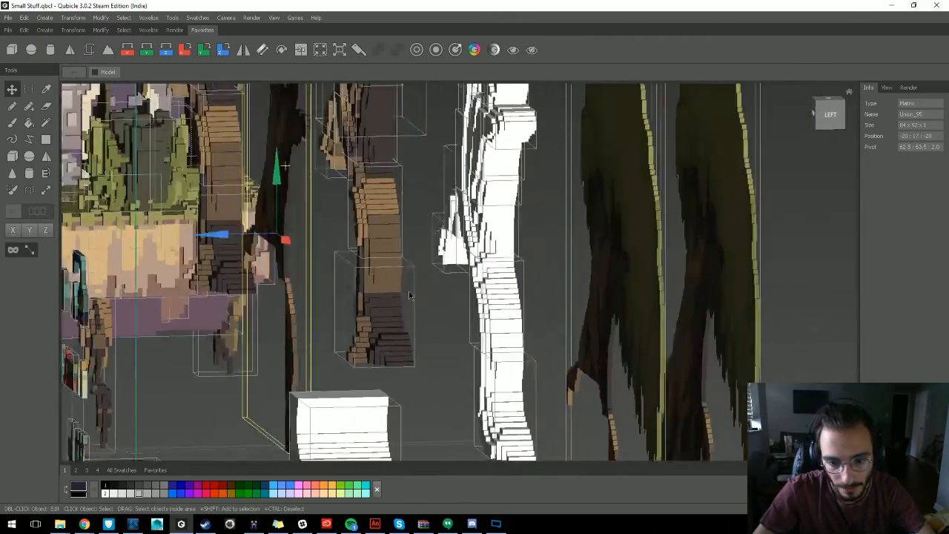
pyautogui.moveTo(575, 276); pyautogui.dragTo(447, 399, button='right')
pyautogui.doubleClick(448, 400)
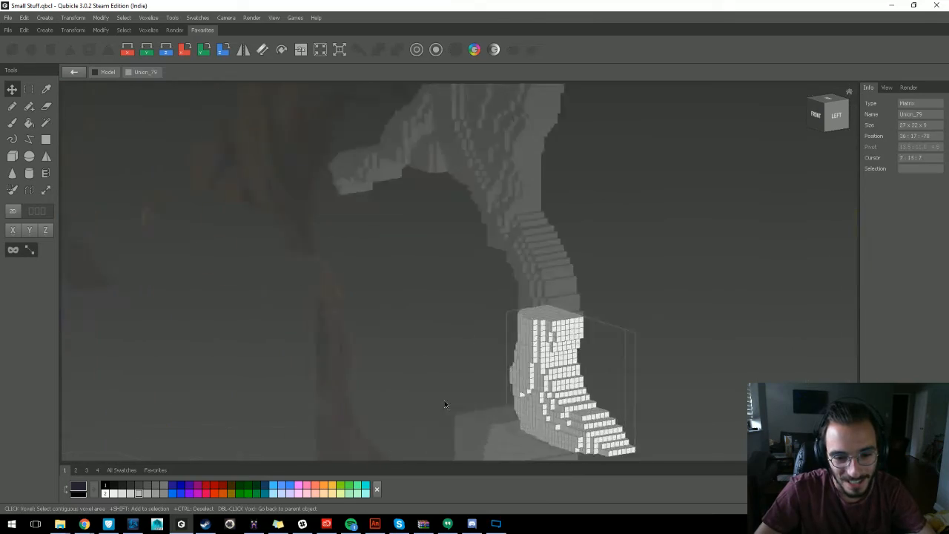
pyautogui.doubleClick(564, 347)
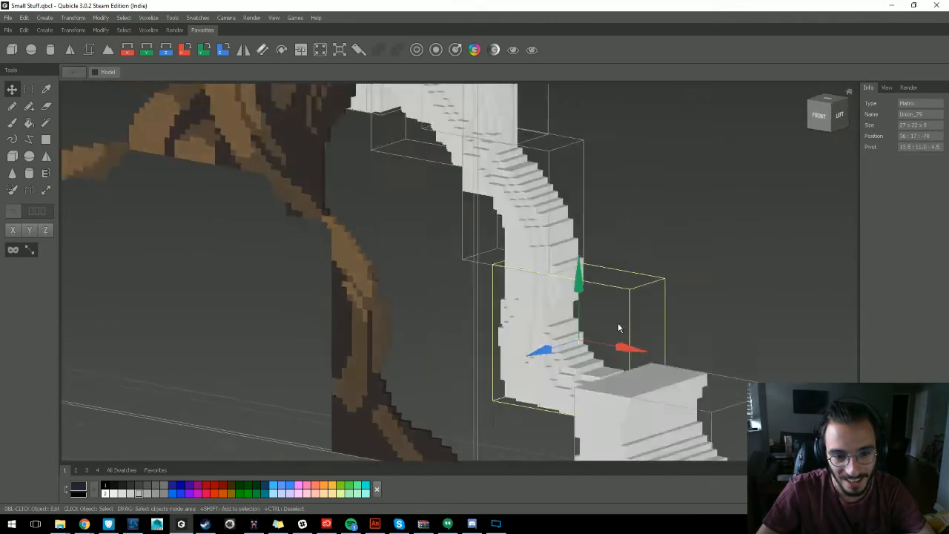
pyautogui.doubleClick(420, 303)
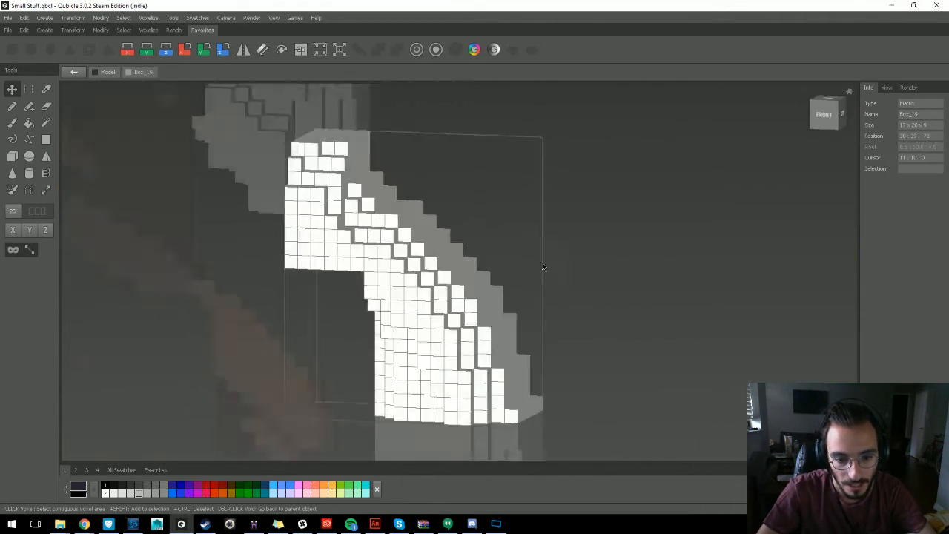
pyautogui.doubleClick(540, 326)
# Step: Compare the white blocked-out trunk with the coloured voxel trunk copies, including the compound one
pyautogui.scroll(-3, 505, 343)
pyautogui.moveTo(504, 344); pyautogui.dragTo(366, 222, button='right')
pyautogui.moveTo(367, 223); pyautogui.dragTo(406, 266, button='middle')
pyautogui.scroll(-3, 406, 267)
pyautogui.moveTo(406, 267); pyautogui.dragTo(402, 290, button='right')
pyautogui.moveTo(524, 232); pyautogui.dragTo(586, 214, button='right')
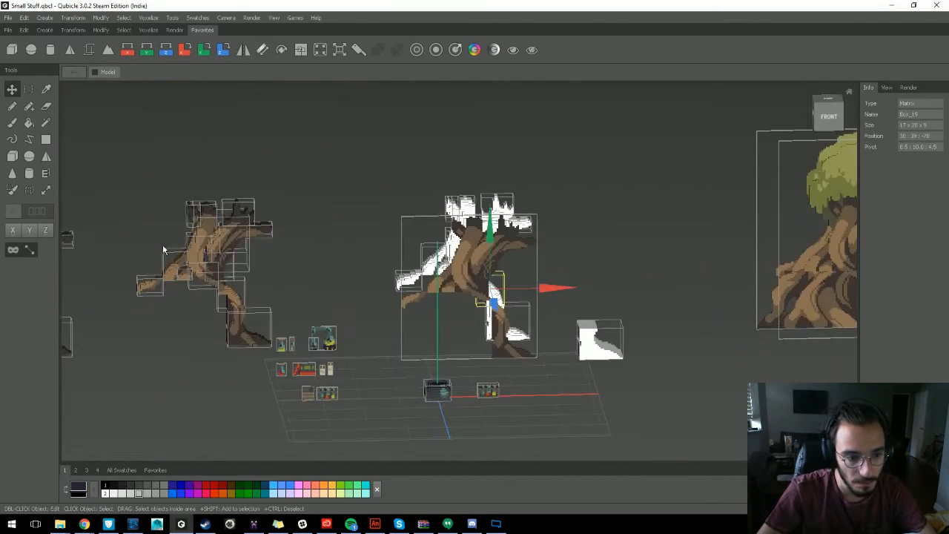
pyautogui.moveTo(163, 247); pyautogui.dragTo(486, 254, button='middle')
pyautogui.moveTo(401, 322); pyautogui.dragTo(390, 369, button='right')
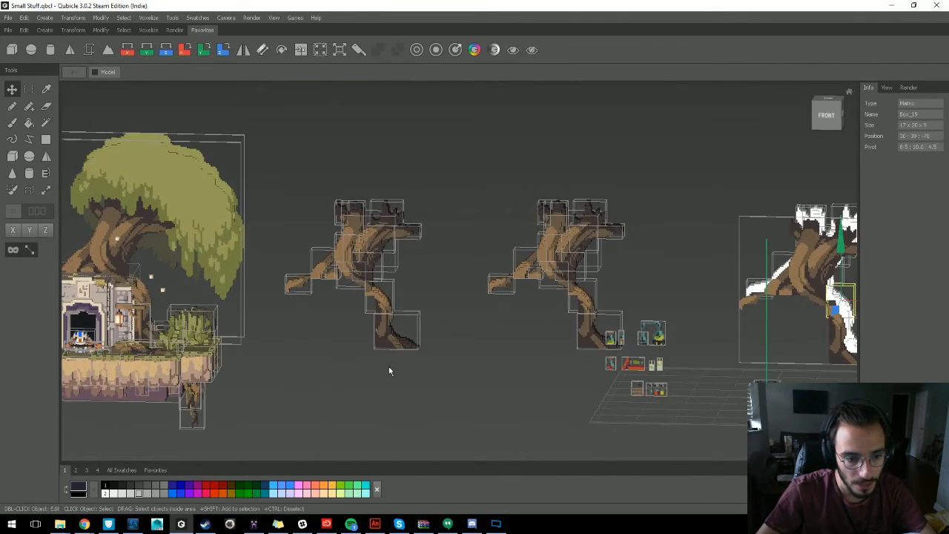
pyautogui.click(28, 89)
pyautogui.moveTo(431, 360); pyautogui.dragTo(431, 358)
pyautogui.moveTo(431, 359); pyautogui.dragTo(438, 350, button='right')
pyautogui.doubleClick(434, 211)
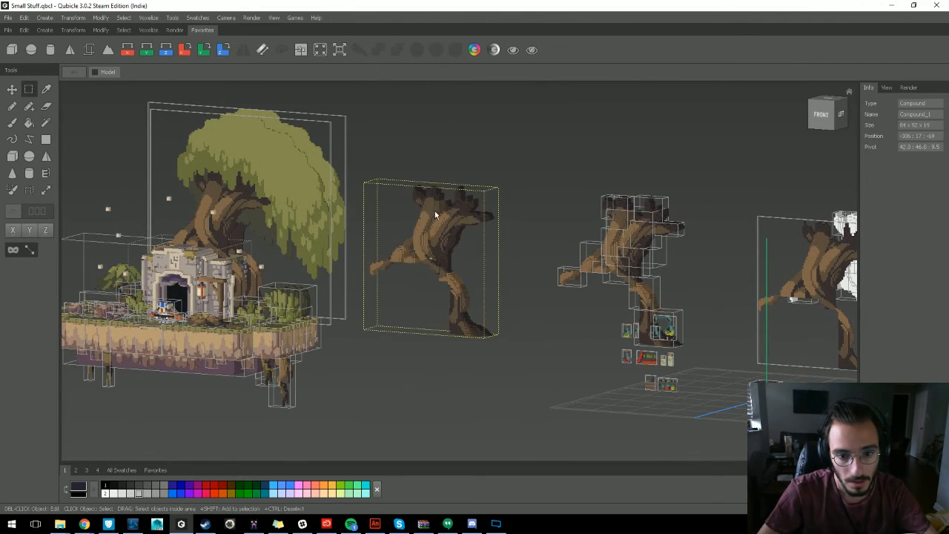
pyautogui.moveTo(600, 255); pyautogui.dragTo(600, 308, button='right')
pyautogui.doubleClick(641, 244)
# Step: Move the trimmed foot box along X to 36 and along Z to -15, in front of the flat trunk sprite
pyautogui.click(601, 308)
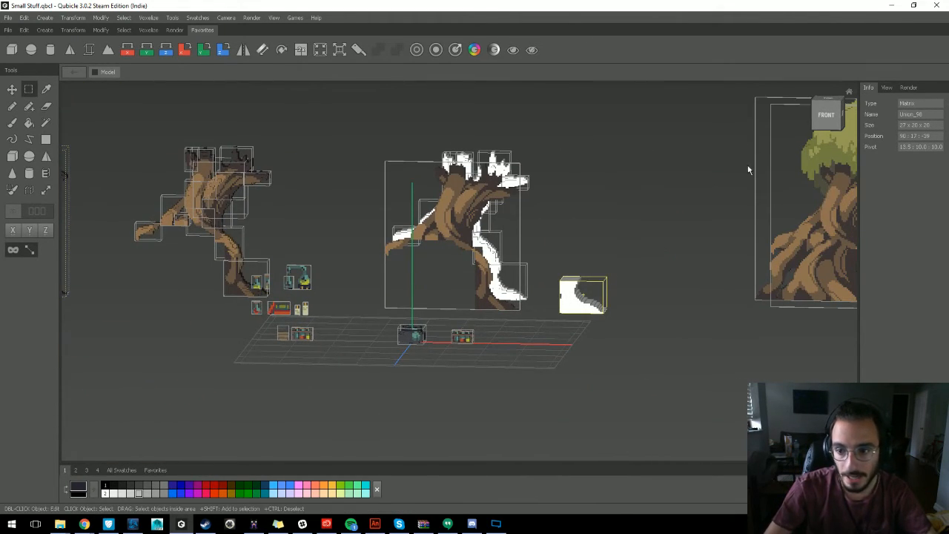
pyautogui.click(847, 124)
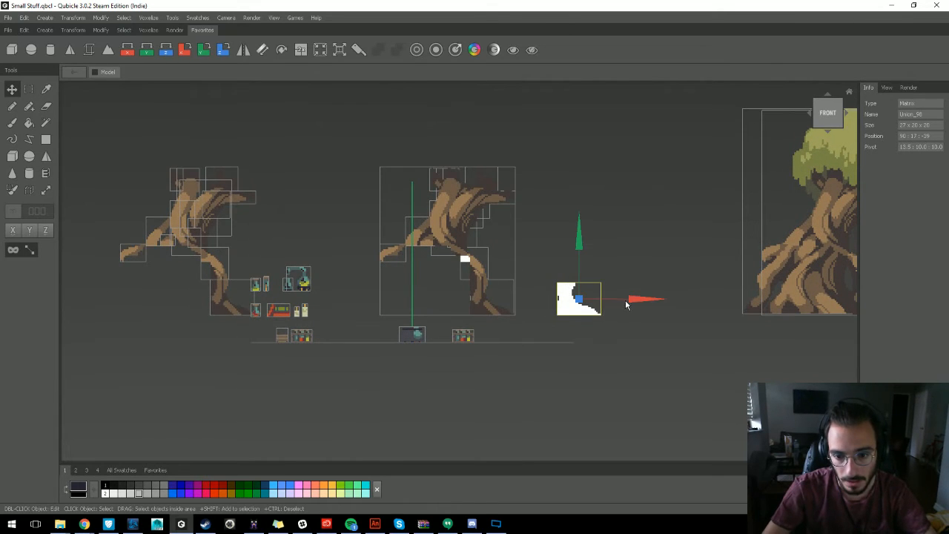
pyautogui.moveTo(625, 300); pyautogui.dragTo(496, 309)
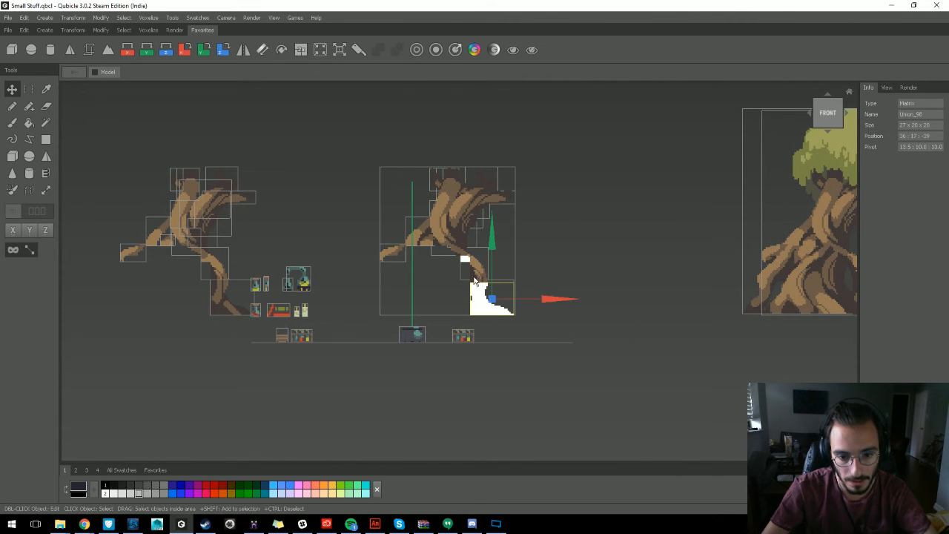
pyautogui.keyDown('shift'); pyautogui.click(476, 280); pyautogui.keyUp('shift')
pyautogui.moveTo(478, 270); pyautogui.dragTo(439, 194, button='right')
pyautogui.click(485, 314)
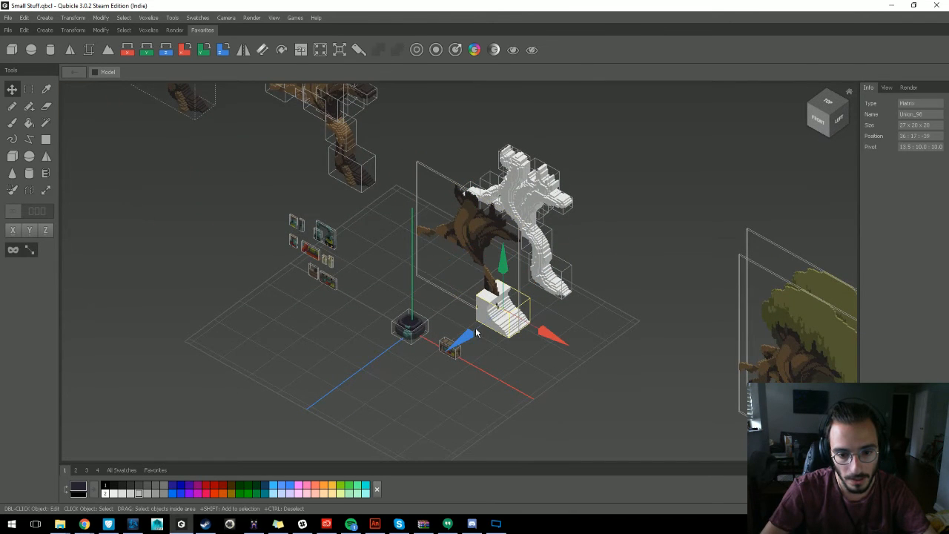
pyautogui.moveTo(454, 335); pyautogui.dragTo(432, 359)
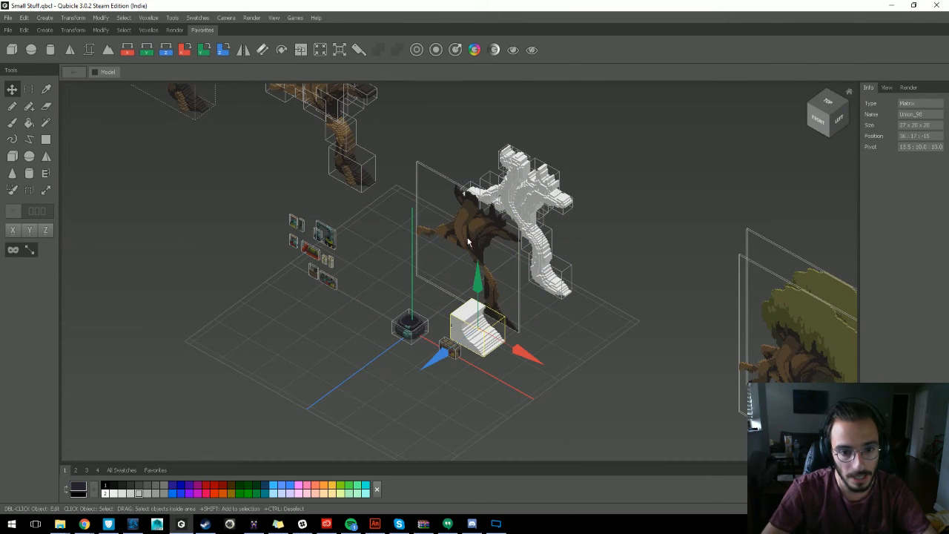
# Step: Union the foot box with the flat trunk sprite and open the merged matrix for voxel editing
pyautogui.keyDown('shift'); pyautogui.click(461, 234); pyautogui.keyUp('shift')
pyautogui.click(378, 50)
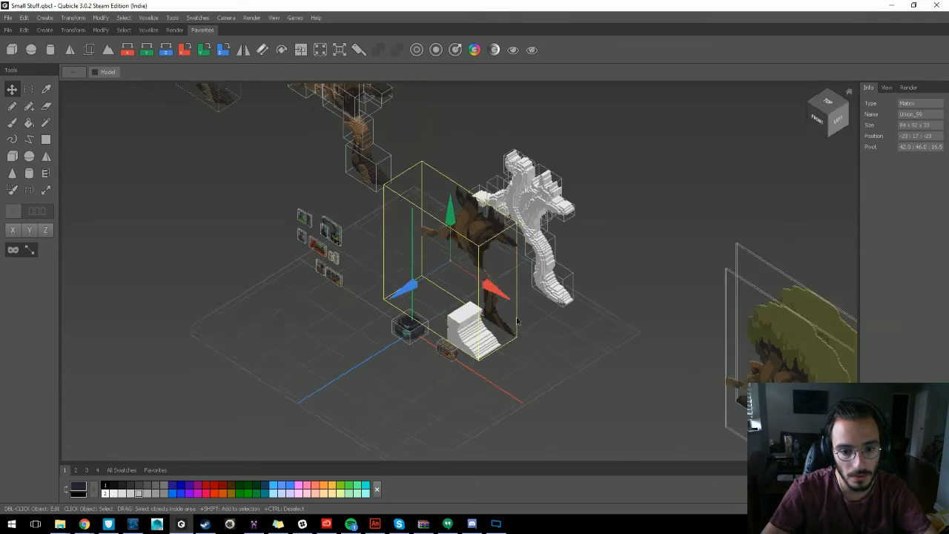
pyautogui.doubleClick(448, 299)
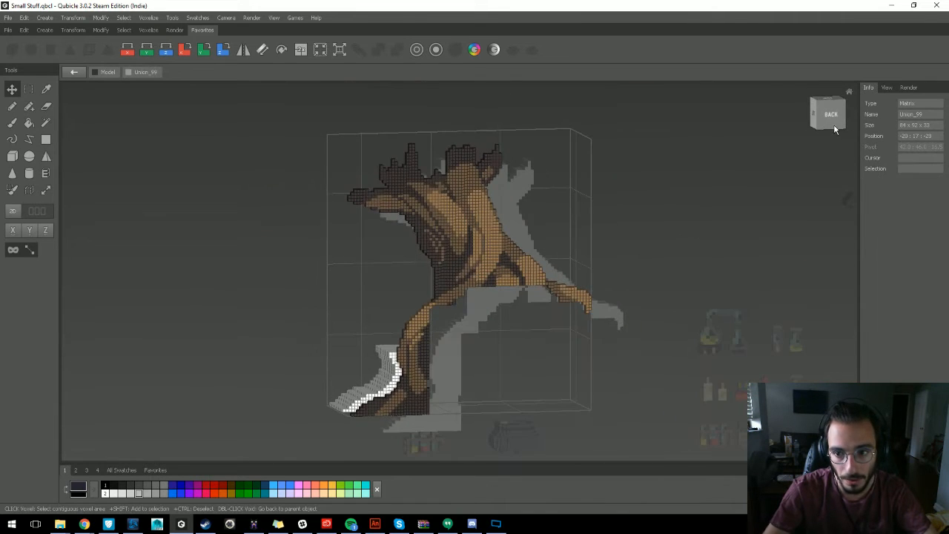
# Step: From the back, paint the sprite's dark brown and mid brown areas through the white foot box using sampled colours
pyautogui.moveTo(834, 130); pyautogui.dragTo(526, 240, button='right')
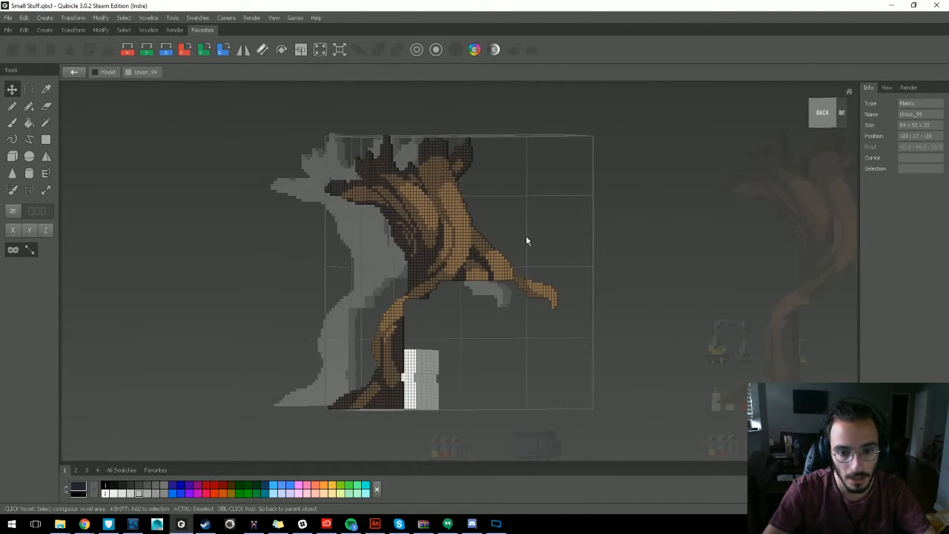
pyautogui.click(809, 119)
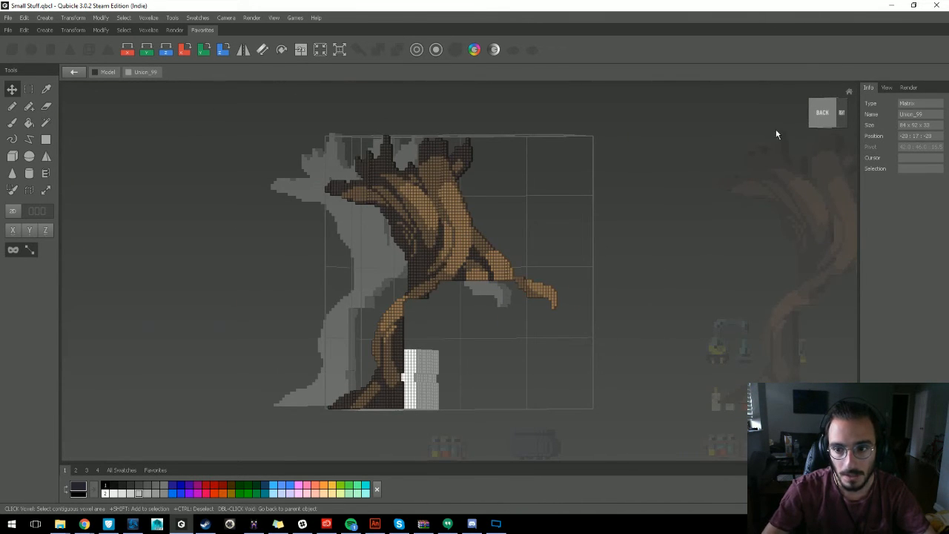
pyautogui.click(29, 122)
pyautogui.scroll(5, 424, 364)
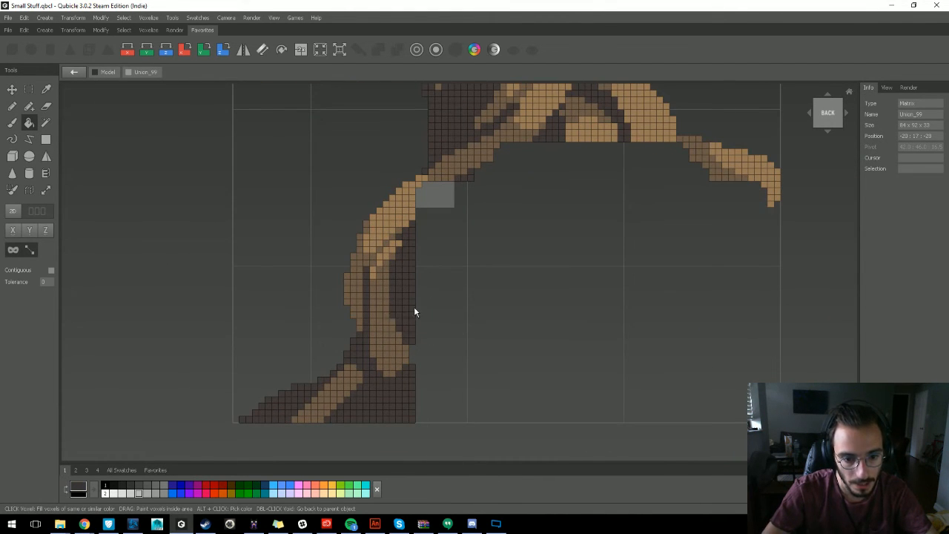
pyautogui.keyDown('alt'); pyautogui.click(381, 338); pyautogui.keyUp('alt')
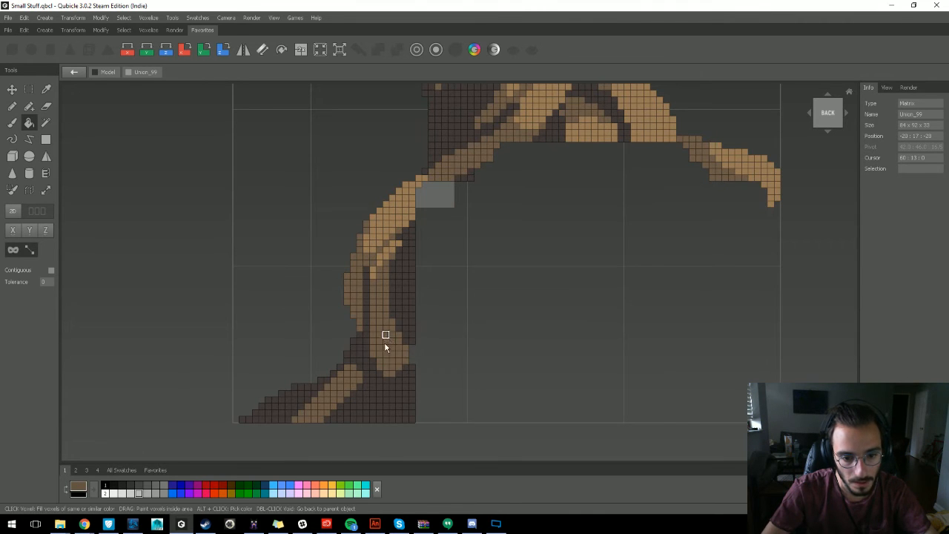
pyautogui.moveTo(384, 338); pyautogui.dragTo(461, 331, button='right')
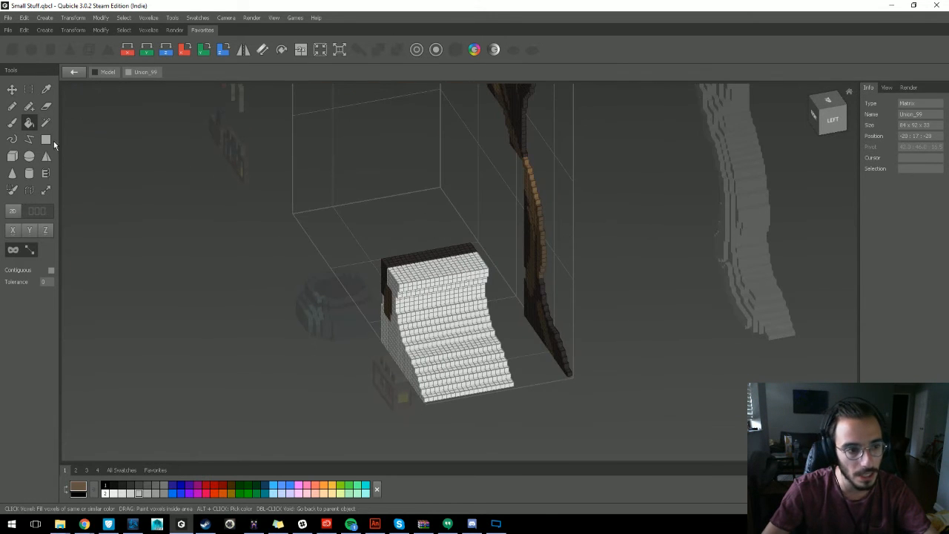
# Step: Inspect the painted foot box against the flat sprite from the front, and leave voxel editing
pyautogui.click(28, 89)
pyautogui.moveTo(415, 281); pyautogui.dragTo(443, 277, button='right')
pyautogui.scroll(3, 443, 278)
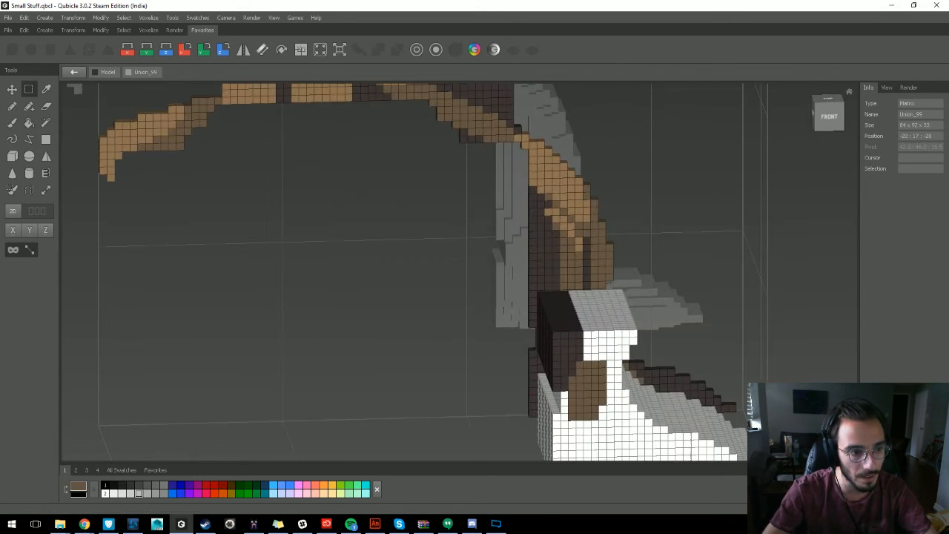
pyautogui.click(46, 106)
pyautogui.moveTo(491, 332); pyautogui.dragTo(362, 302, button='right')
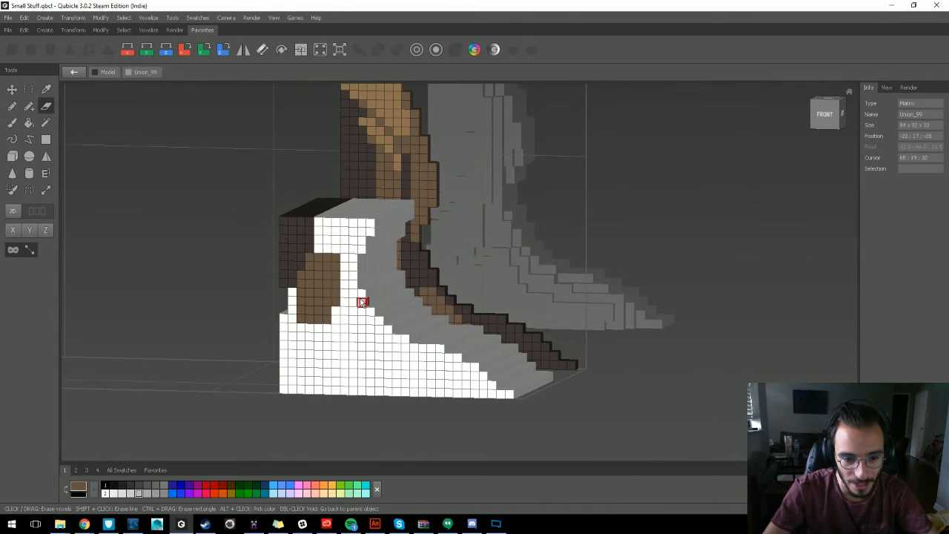
pyautogui.click(362, 302)
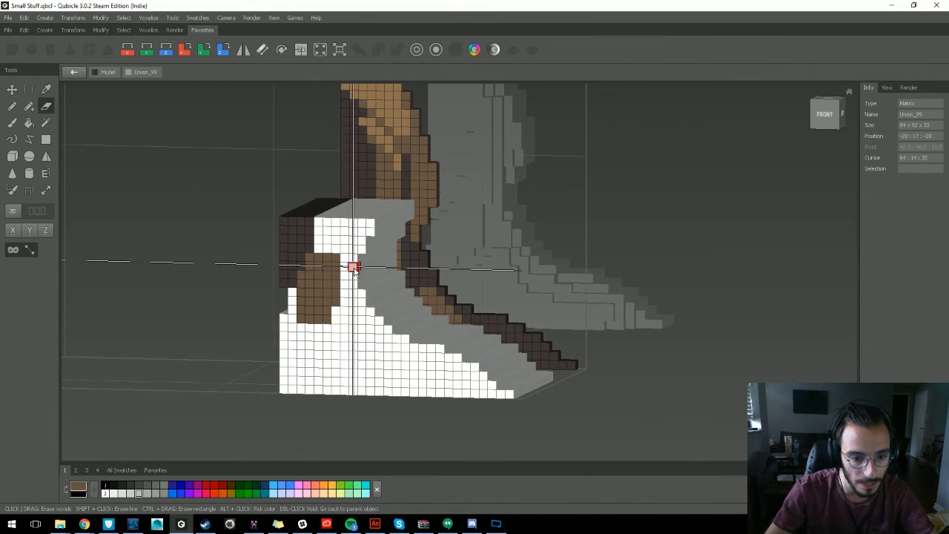
pyautogui.moveTo(304, 271); pyautogui.dragTo(314, 276, button='right')
pyautogui.moveTo(314, 276)
pyautogui.mouseDown()
pyautogui.moveTo(316, 224)
pyautogui.moveTo(306, 275)
pyautogui.moveTo(322, 230)
pyautogui.moveTo(332, 239)
pyautogui.mouseUp()
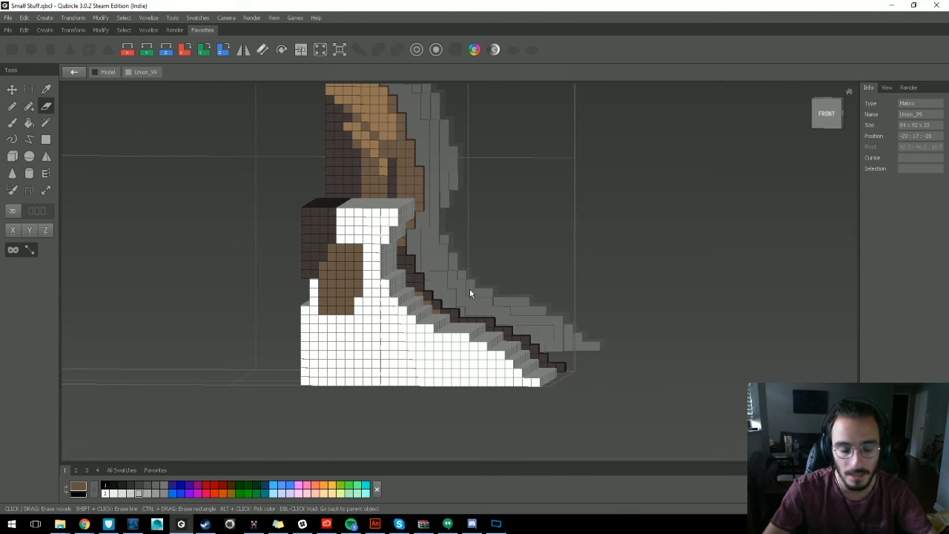
pyautogui.scroll(-5, 509, 305)
pyautogui.doubleClick(532, 205)
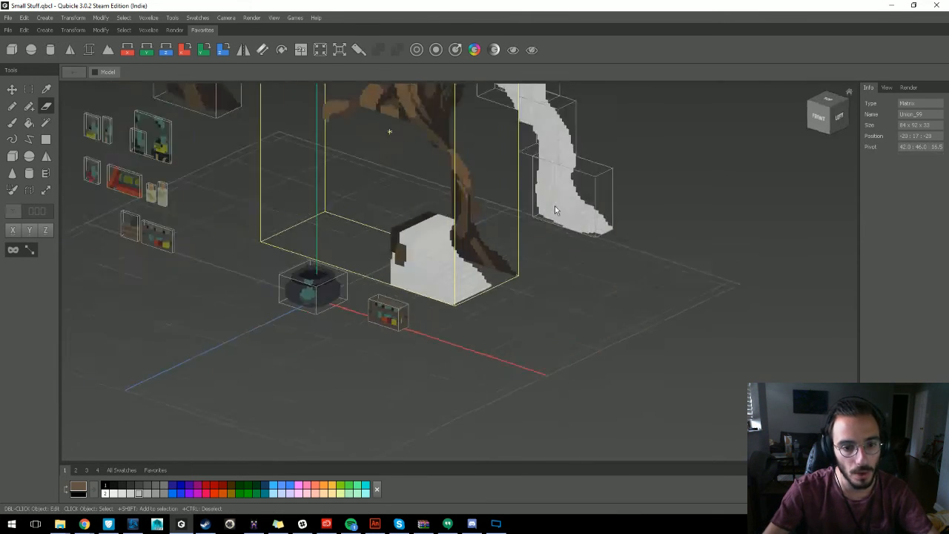
# Step: Reopen the merged matrix and, from the top, select the flat trunk sprite's row of voxels and cut it out
pyautogui.click(28, 89)
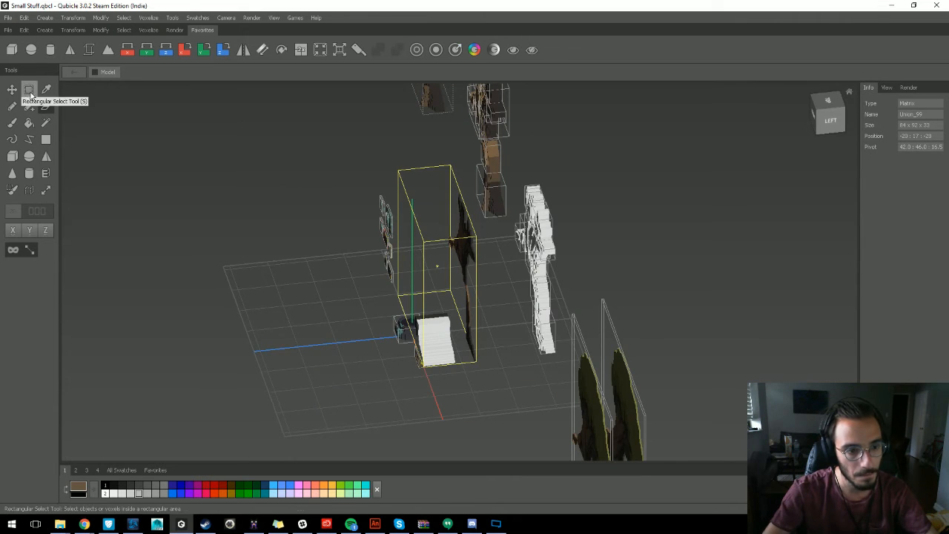
pyautogui.doubleClick(424, 250)
pyautogui.scroll(-4, 536, 129)
pyautogui.moveTo(743, 252); pyautogui.dragTo(722, 225, button='middle')
pyautogui.moveTo(722, 226); pyautogui.dragTo(718, 276, button='right')
pyautogui.click(824, 109)
pyautogui.moveTo(525, 164); pyautogui.dragTo(238, 100)
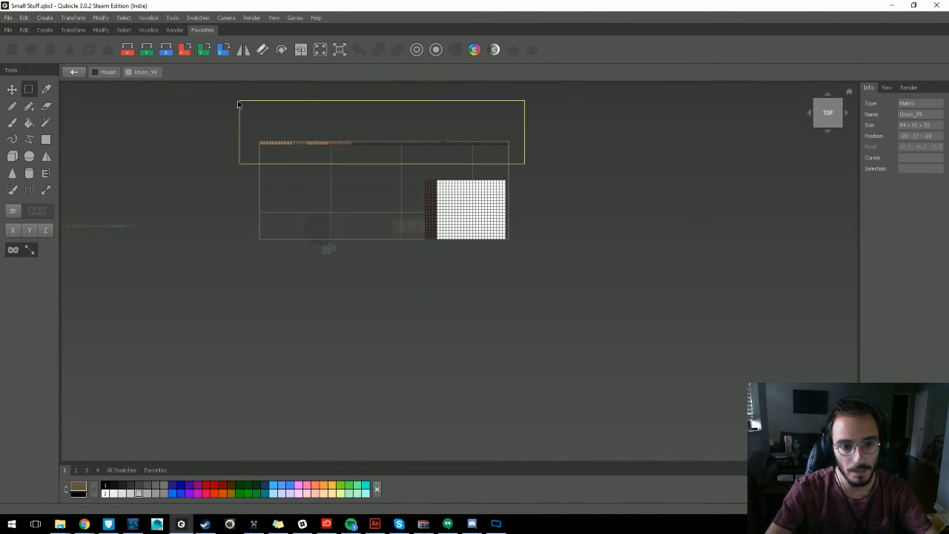
pyautogui.hotkey('ctrl', 'x')
# Step: Paste the cut trunk sprite as its own matrix in the model and move it along X, clear of the white trunk
pyautogui.doubleClick(608, 245)
pyautogui.hotkey('ctrl', 'v')
pyautogui.moveTo(626, 256); pyautogui.dragTo(449, 271, button='right')
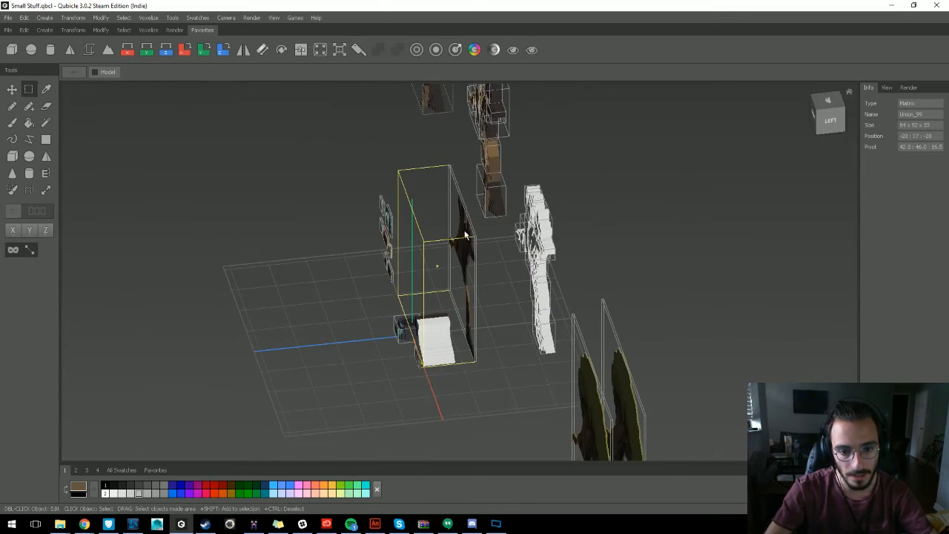
pyautogui.moveTo(466, 236); pyautogui.dragTo(564, 246, button='right')
pyautogui.moveTo(515, 236); pyautogui.dragTo(684, 255)
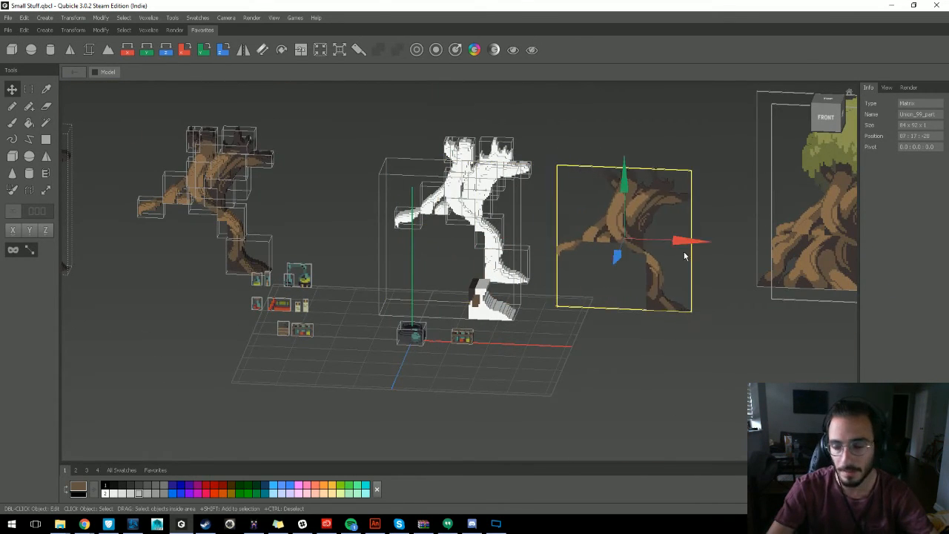
# Step: Shrink the foot box matrix to fit its remaining voxels at 27 x 20 x 20 and open it for voxel editing
pyautogui.scroll(4, 604, 278)
pyautogui.moveTo(597, 284); pyautogui.dragTo(509, 278, button='middle')
pyautogui.click(413, 311)
pyautogui.click(319, 51)
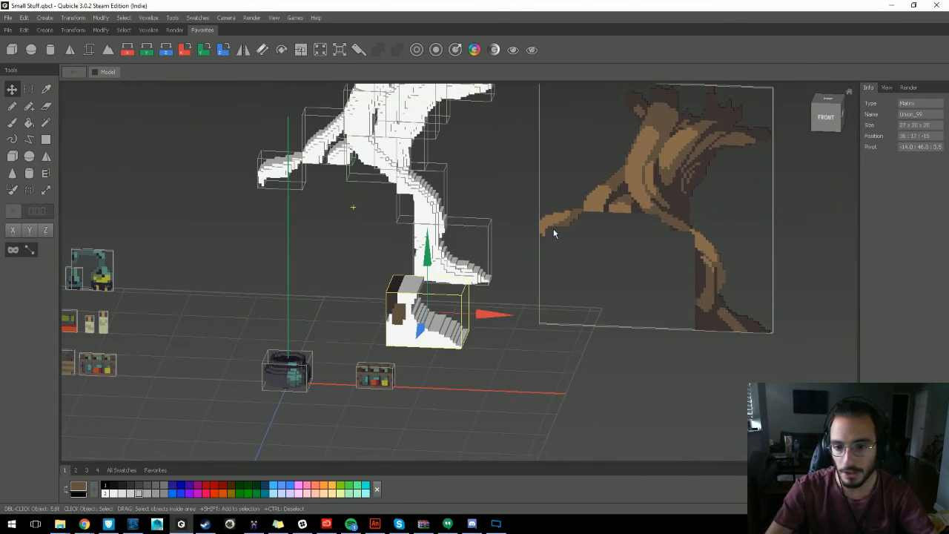
pyautogui.moveTo(553, 229); pyautogui.dragTo(510, 231, button='middle')
pyautogui.moveTo(509, 232); pyautogui.dragTo(501, 233, button='right')
pyautogui.moveTo(441, 324); pyautogui.dragTo(454, 301, button='middle')
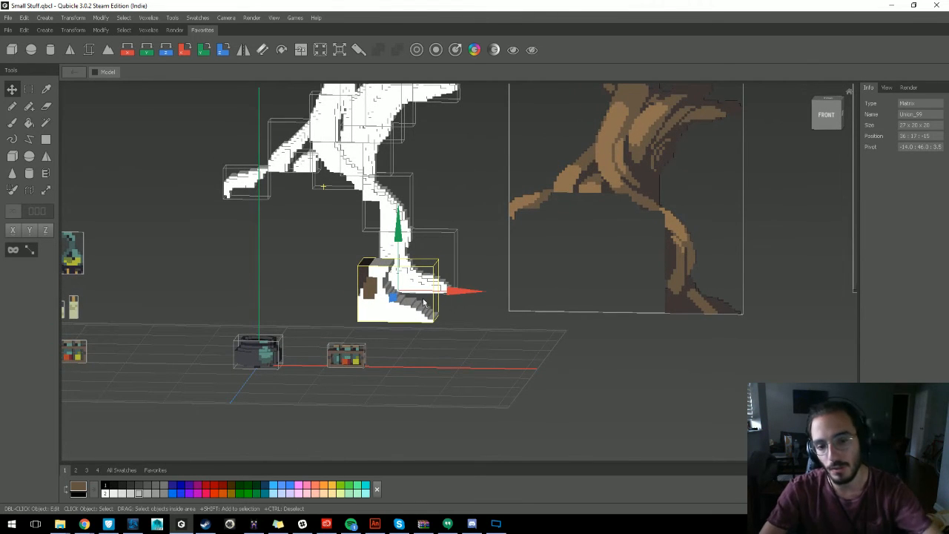
pyautogui.doubleClick(374, 306)
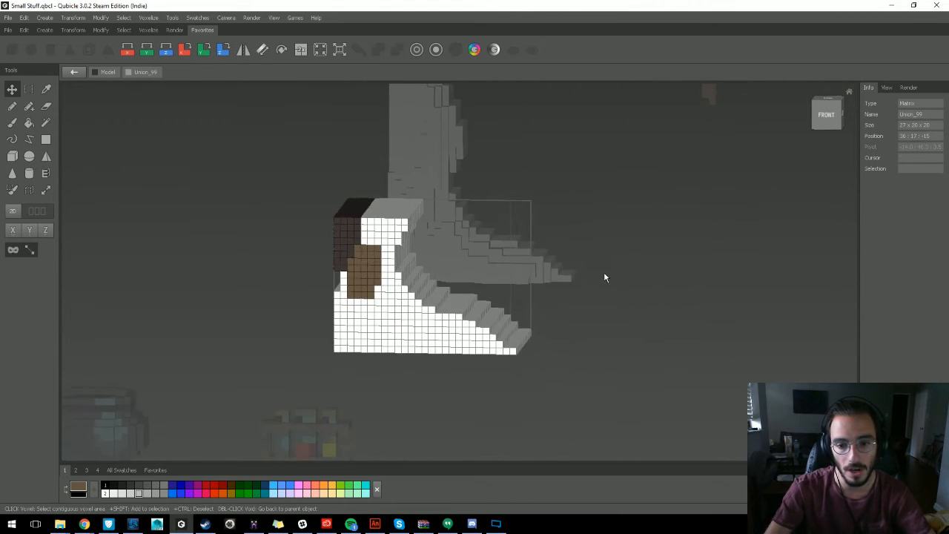
# Step: From the top, select stepped areas on both sides of the foot box and delete them, leaving a curved diagonal root
pyautogui.scroll(-3, 604, 277)
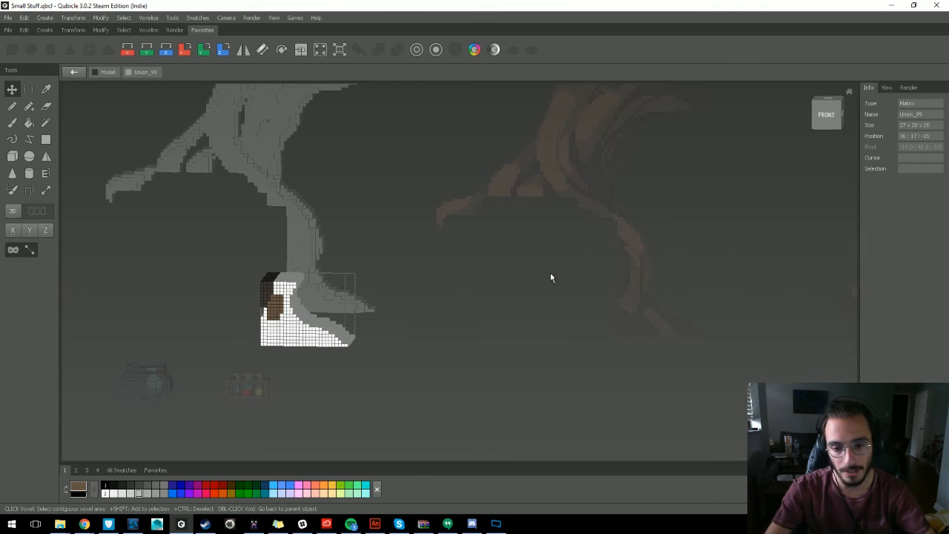
pyautogui.click(827, 103)
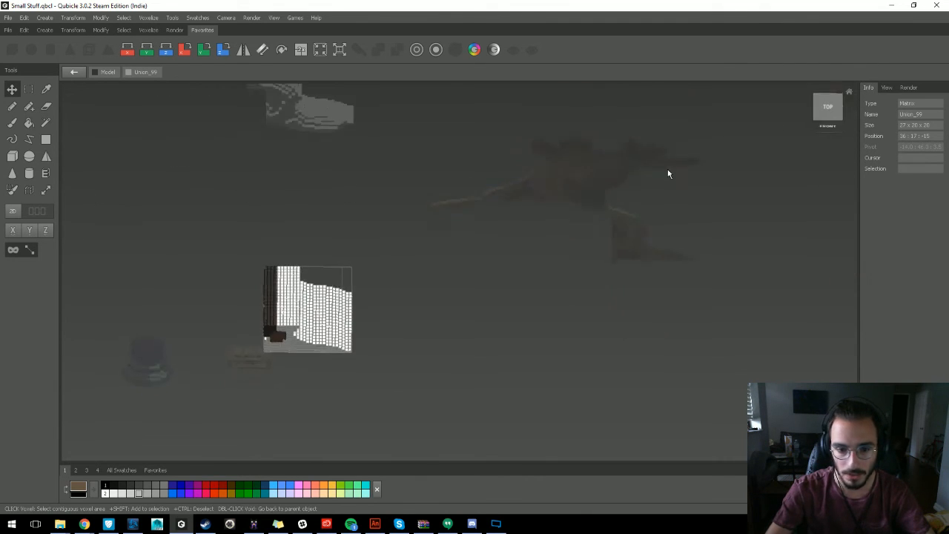
pyautogui.click(320, 260)
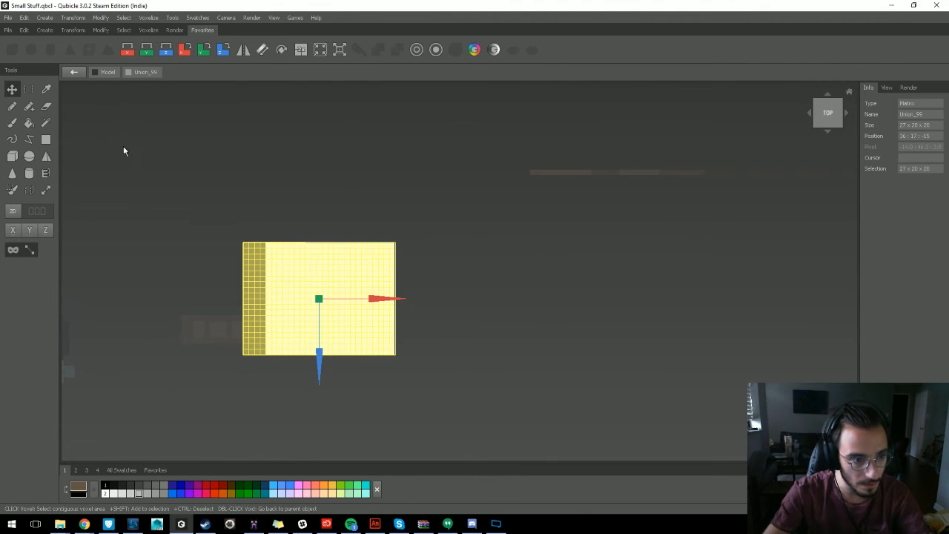
pyautogui.click(29, 89)
pyautogui.moveTo(300, 275); pyautogui.dragTo(395, 243)
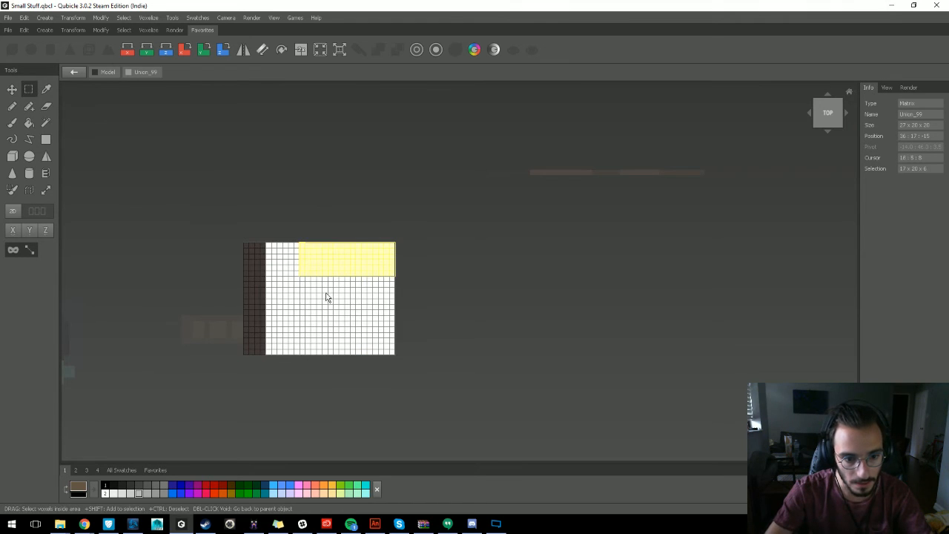
pyautogui.keyDown('shift'); pyautogui.moveTo(354, 292); pyautogui.dragTo(409, 285); pyautogui.keyUp('shift')
pyautogui.keyDown('shift'); pyautogui.moveTo(359, 313); pyautogui.dragTo(397, 300); pyautogui.keyUp('shift')
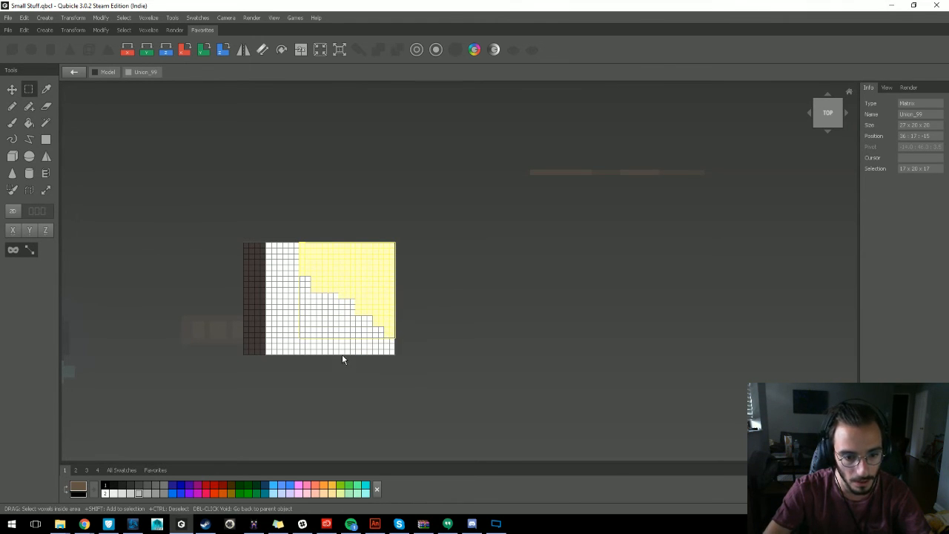
pyautogui.keyDown('shift'); pyautogui.moveTo(352, 353); pyautogui.dragTo(311, 354); pyautogui.keyUp('shift')
pyautogui.keyDown('shift'); pyautogui.moveTo(266, 375); pyautogui.dragTo(264, 374); pyautogui.keyUp('shift')
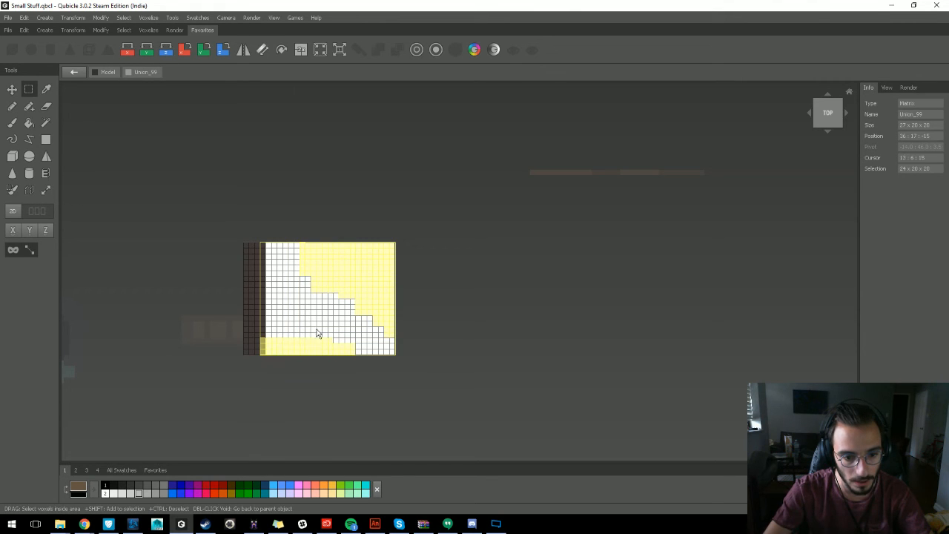
pyautogui.keyDown('shift'); pyautogui.moveTo(315, 330); pyautogui.dragTo(259, 290); pyautogui.keyUp('shift')
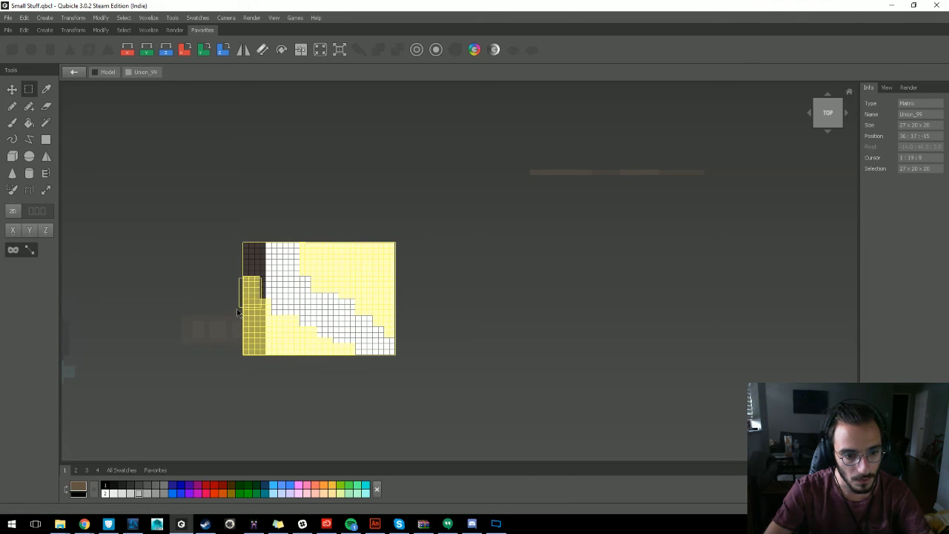
pyautogui.press('Delete')
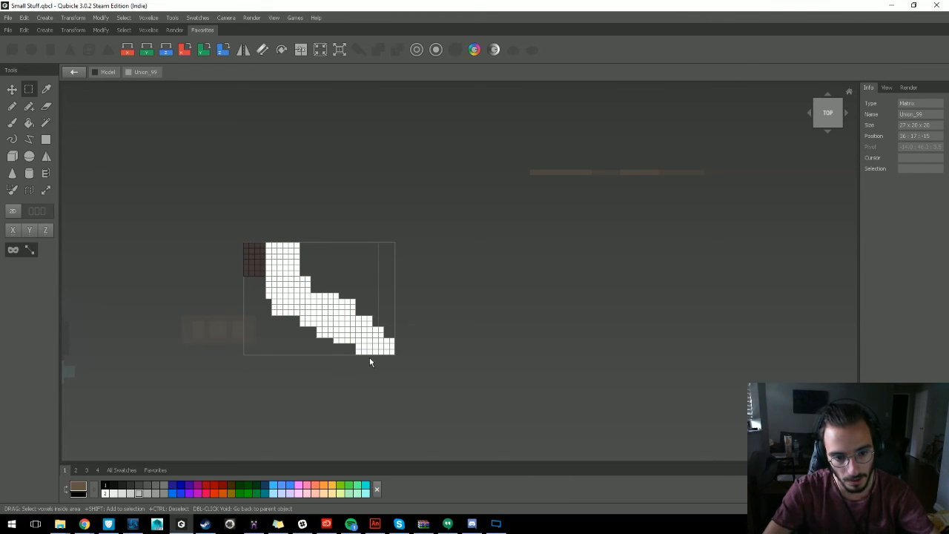
# Step: Erase voxels along the upper front edges of the root's steps to soften its slope, undoing stray erasures
pyautogui.moveTo(369, 359)
pyautogui.mouseDown(button='right')
pyautogui.moveTo(371, 305)
pyautogui.moveTo(356, 314)
pyautogui.mouseUp(button='right')
pyautogui.scroll(4, 355, 313)
pyautogui.click(46, 105)
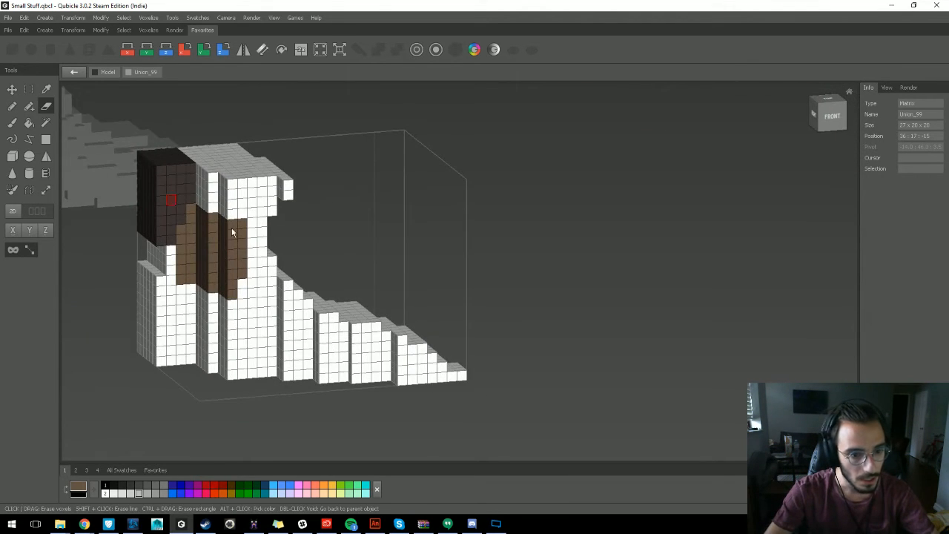
pyautogui.moveTo(231, 233); pyautogui.dragTo(338, 349, button='right')
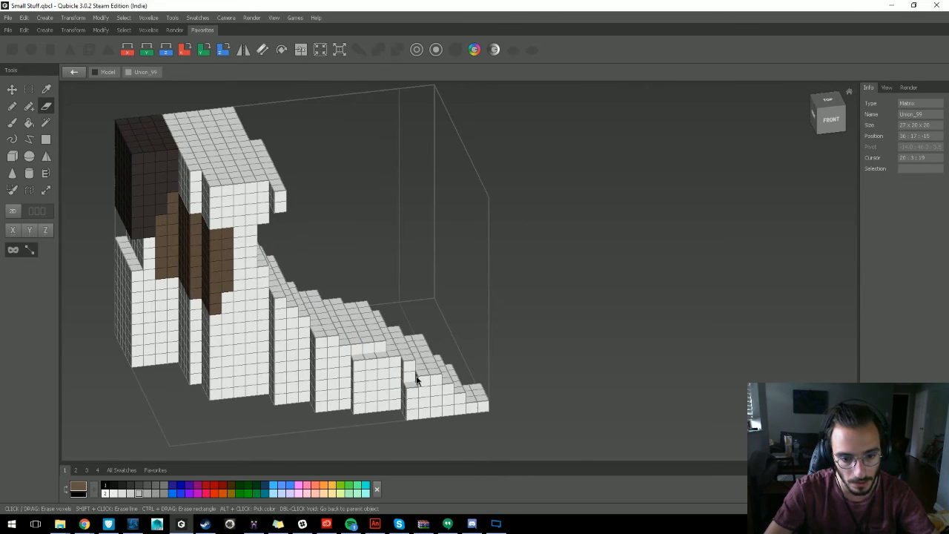
pyautogui.moveTo(334, 349)
pyautogui.mouseDown()
pyautogui.moveTo(286, 311)
pyautogui.moveTo(277, 330)
pyautogui.moveTo(293, 344)
pyautogui.moveTo(303, 323)
pyautogui.mouseUp()
pyautogui.hotkey('ctrl', 'z')
pyautogui.hotkey('ctrl', 'z')
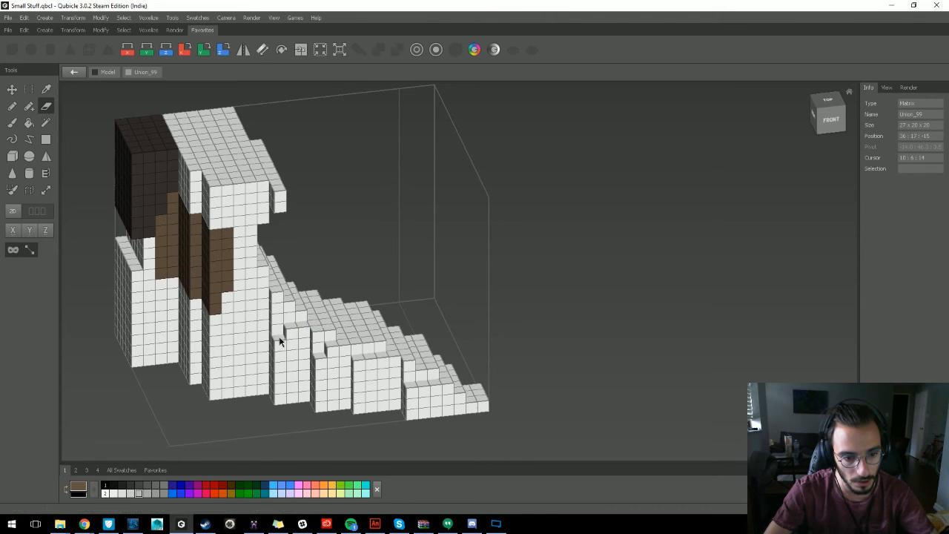
pyautogui.moveTo(280, 340); pyautogui.dragTo(287, 308, button='right')
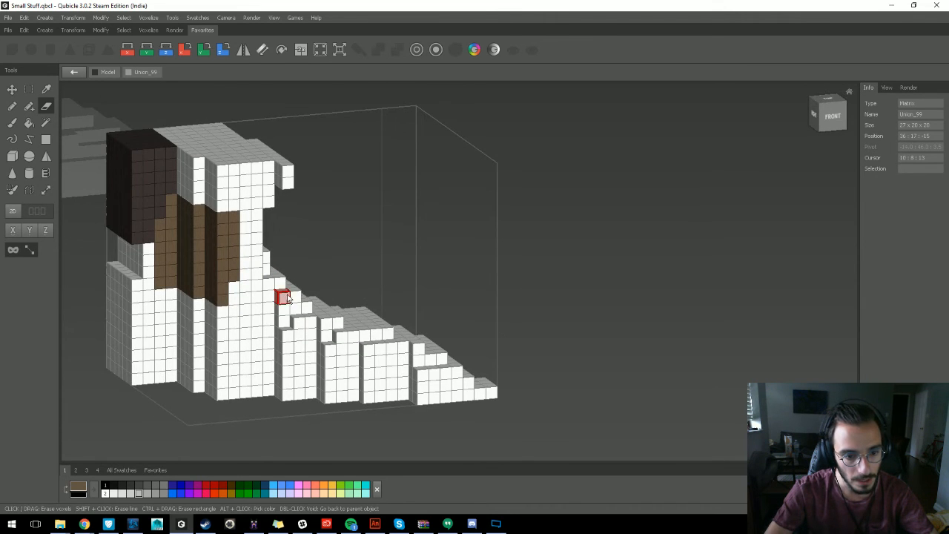
pyautogui.moveTo(294, 212); pyautogui.dragTo(327, 196, button='right')
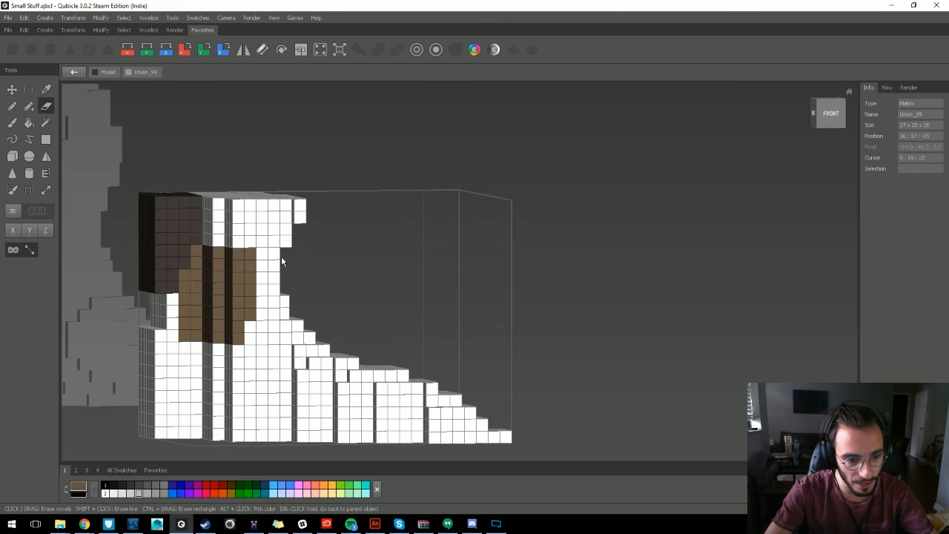
# Step: Erase voxel columns around the brown upper part of the root to round it, and return to the whole model
pyautogui.moveTo(281, 256); pyautogui.dragTo(242, 271, button='right')
pyautogui.moveTo(244, 260); pyautogui.dragTo(245, 351)
pyautogui.moveTo(258, 314); pyautogui.dragTo(258, 268)
pyautogui.moveTo(282, 333); pyautogui.dragTo(282, 319, button='middle')
pyautogui.scroll(-4, 266, 324)
pyautogui.moveTo(283, 319); pyautogui.dragTo(331, 353, button='right')
pyautogui.doubleClick(525, 338)
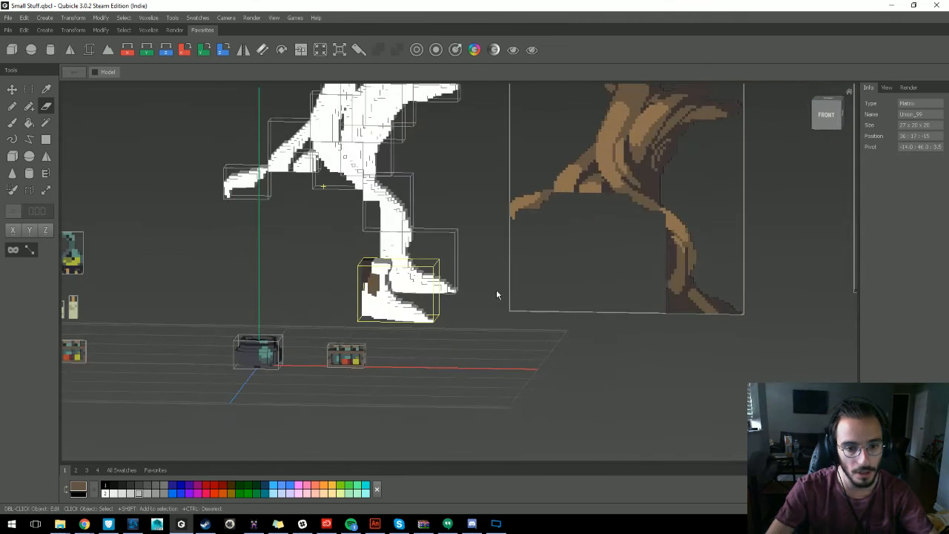
# Step: Start opening another file and browse to the VR Mockups folder inside MEGAsync > Voxel Work
pyautogui.moveTo(563, 322); pyautogui.dragTo(694, 300, button='middle')
pyautogui.scroll(-6, 426, 297)
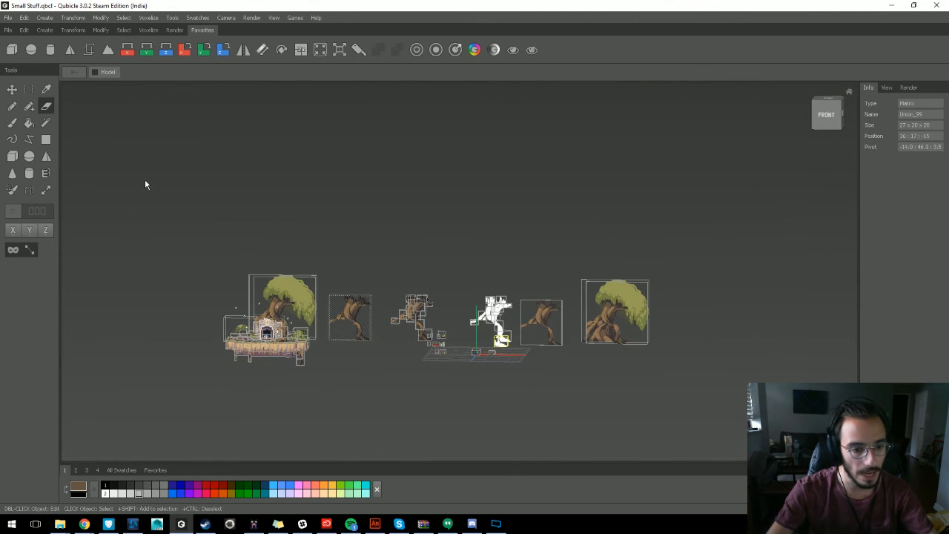
pyautogui.click(46, 89)
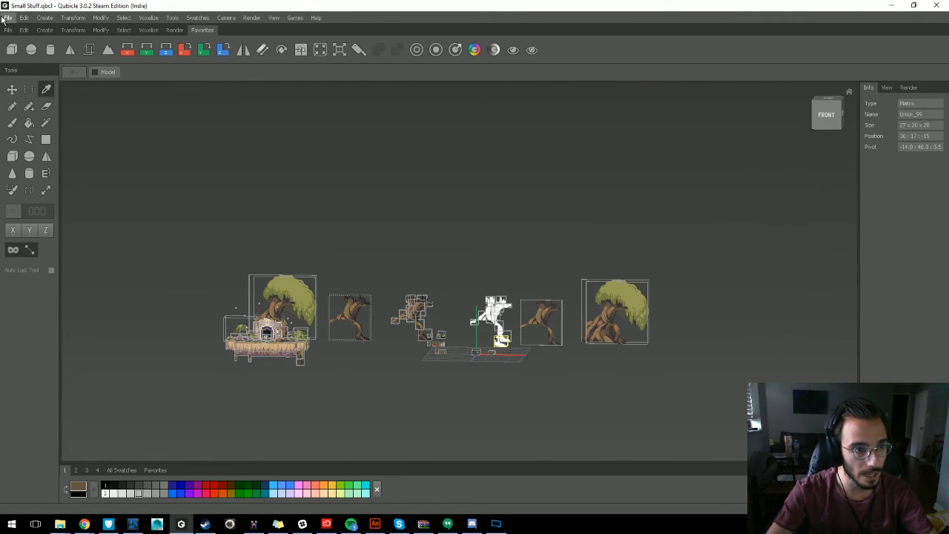
pyautogui.click(5, 18)
pyautogui.click(30, 69)
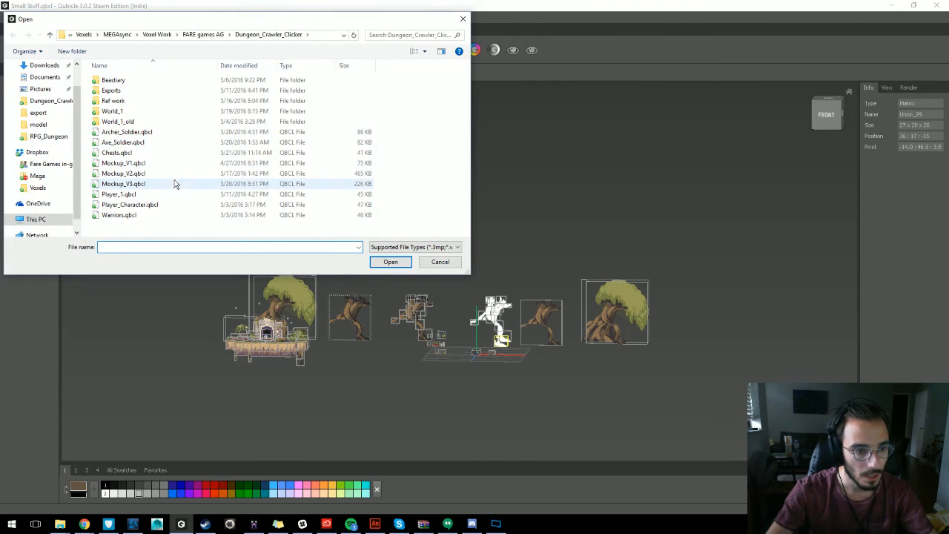
pyautogui.click(196, 37)
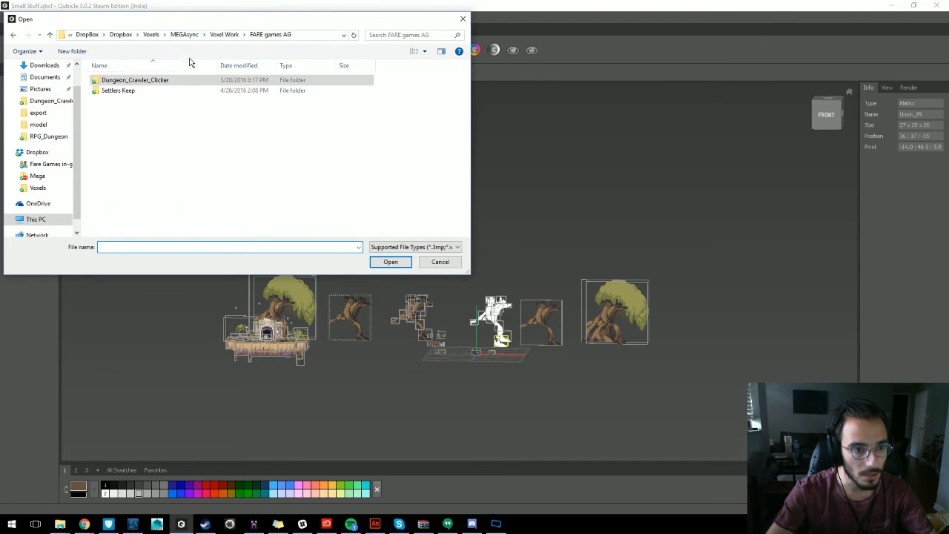
pyautogui.click(151, 35)
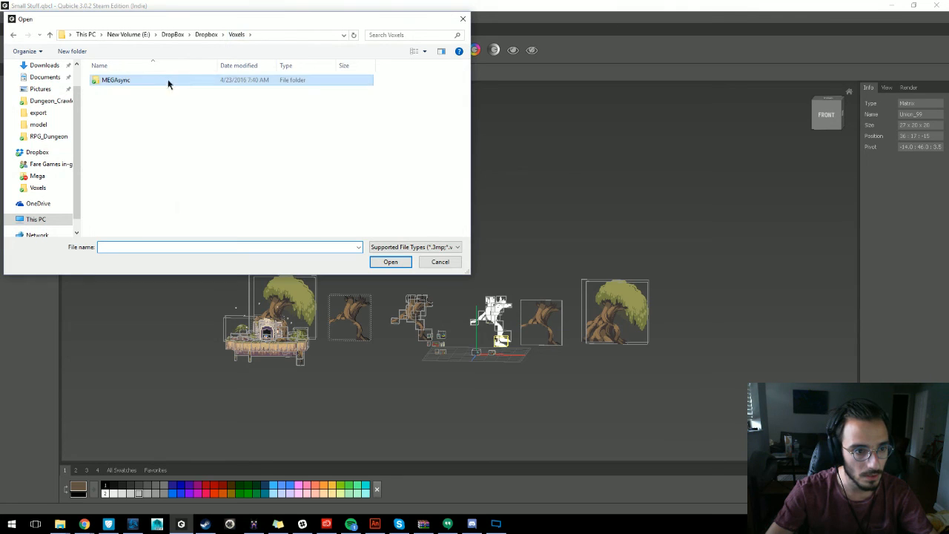
pyautogui.doubleClick(167, 80)
pyautogui.doubleClick(159, 91)
pyautogui.scroll(-5, 154, 107)
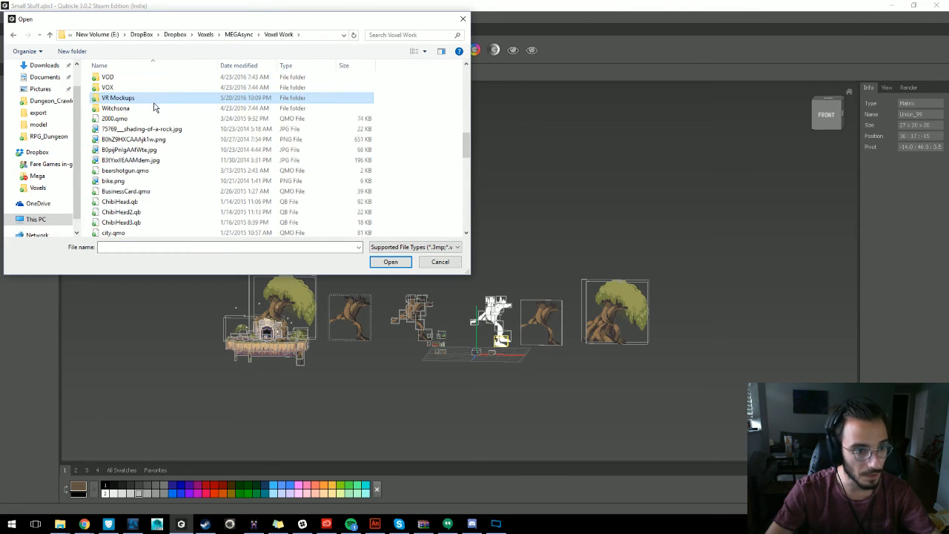
pyautogui.doubleClick(131, 97)
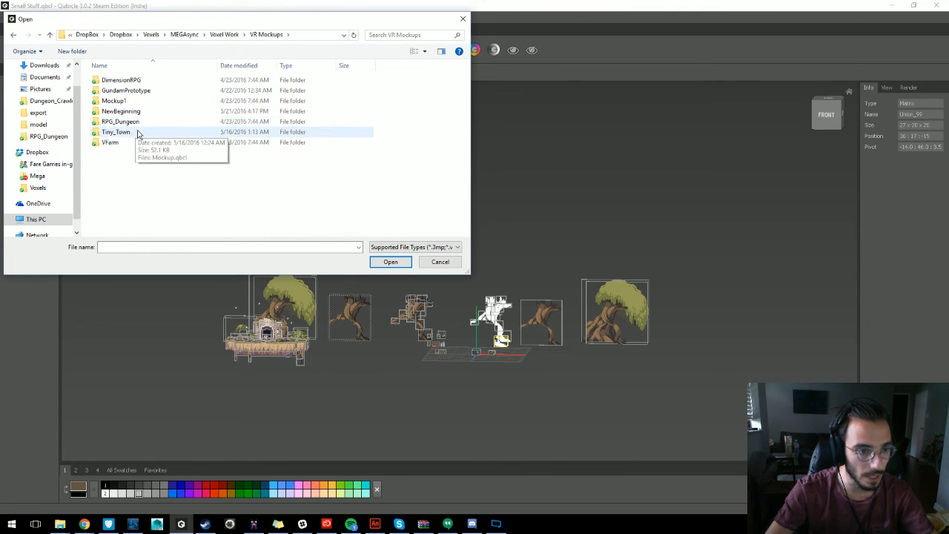
# Step: Open Mockup_1.qbcl from the RPG_Dungeon folder
pyautogui.doubleClick(129, 121)
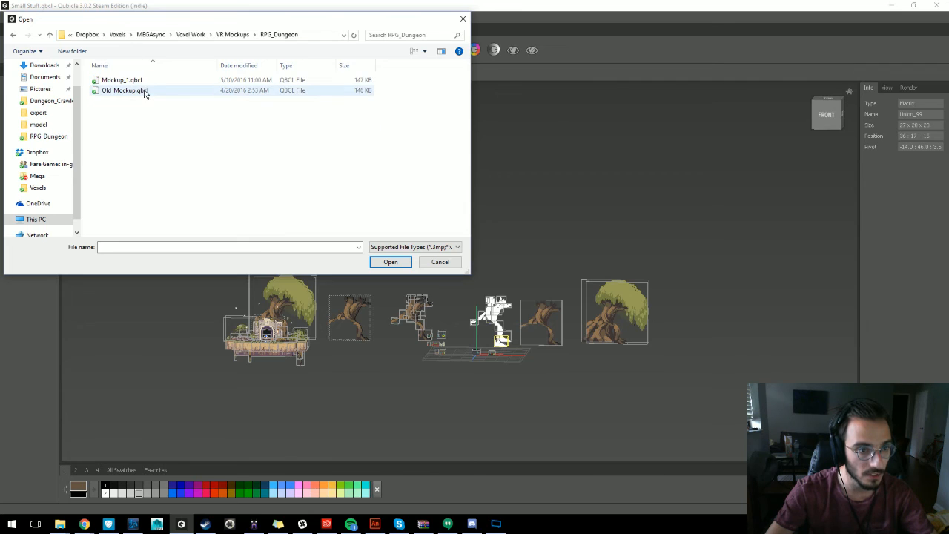
pyautogui.doubleClick(146, 83)
pyautogui.click(476, 295)
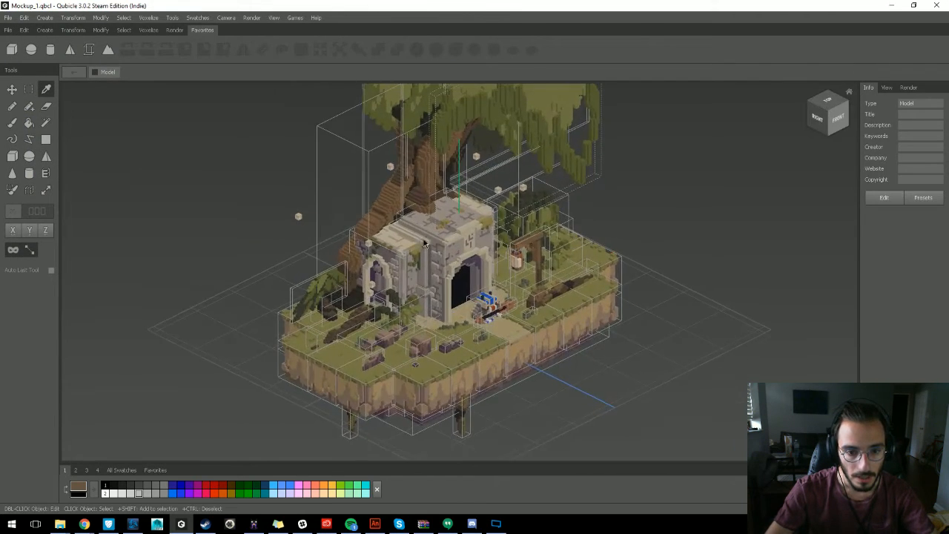
# Step: Open the tree trunk part for editing and examine its depth and layering from the left and right sides
pyautogui.moveTo(424, 243); pyautogui.dragTo(325, 290, button='right')
pyautogui.doubleClick(401, 188)
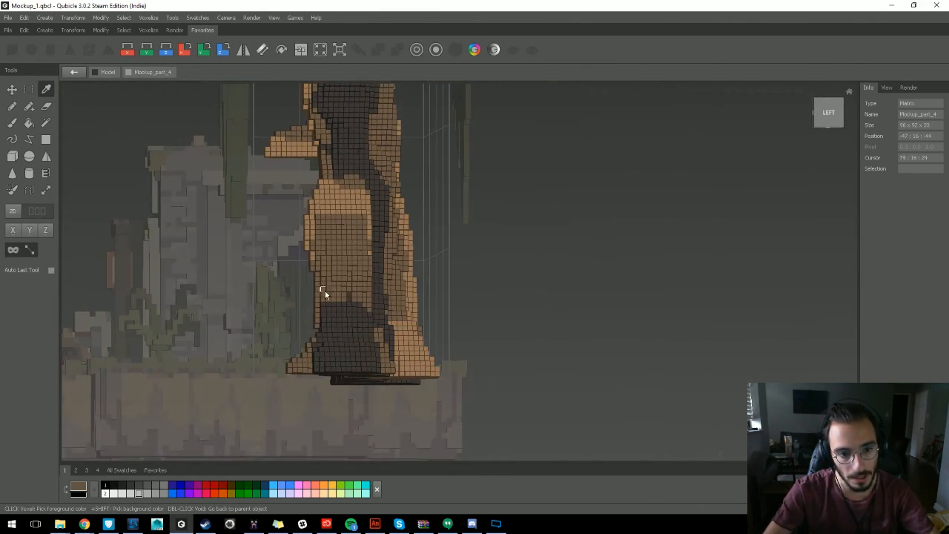
pyautogui.moveTo(343, 225); pyautogui.dragTo(369, 392, button='right')
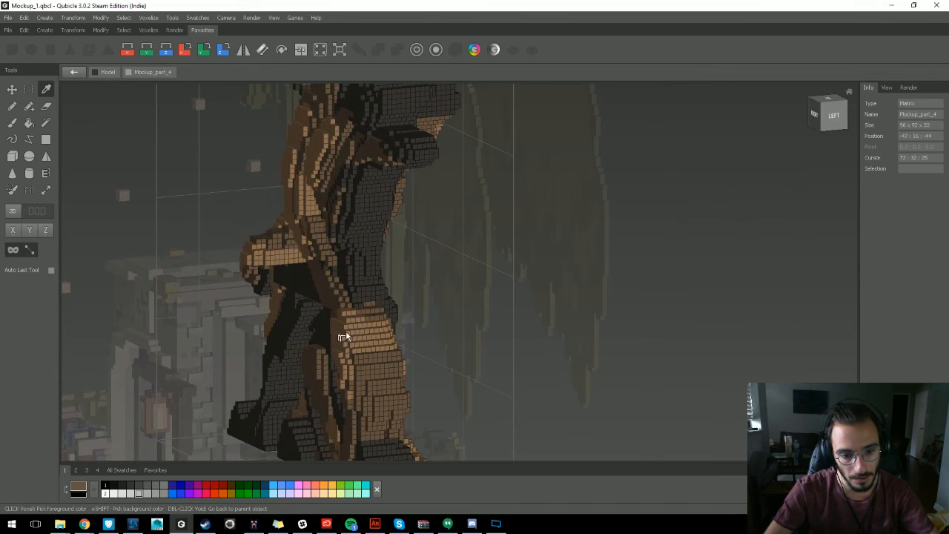
pyautogui.moveTo(343, 337); pyautogui.dragTo(313, 292, button='right')
pyautogui.moveTo(310, 232); pyautogui.dragTo(306, 297, button='right')
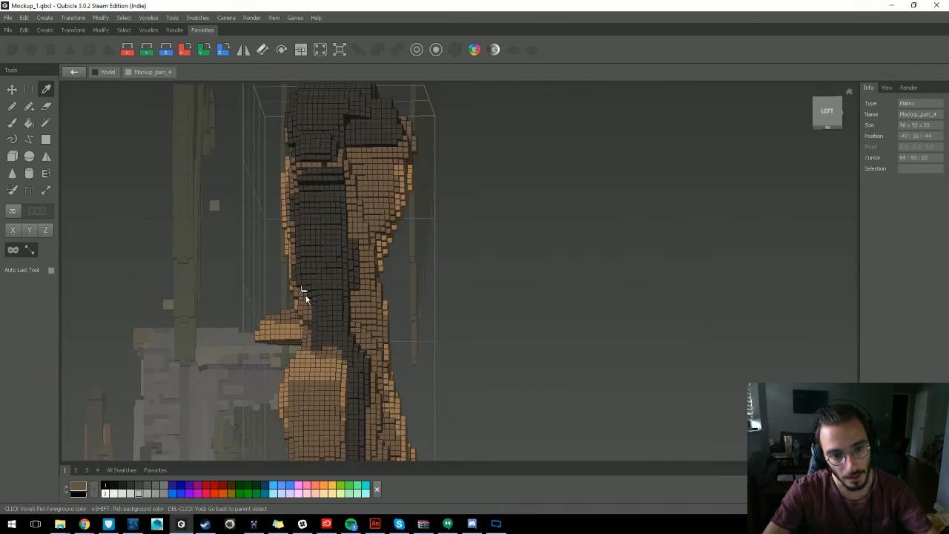
pyautogui.moveTo(386, 249); pyautogui.dragTo(327, 305, button='right')
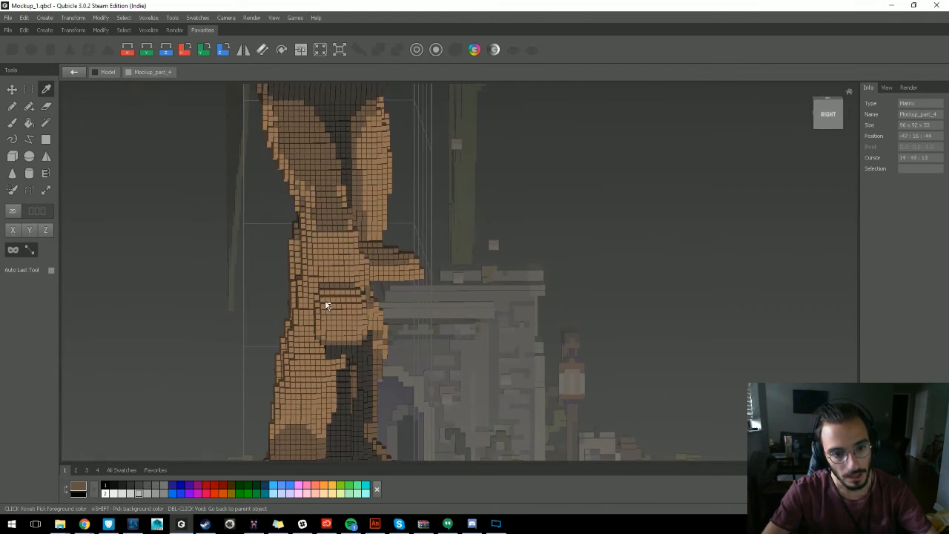
# Step: Switch to MagicaVoxel Viewer and load the Mockup model
pyautogui.click(253, 524)
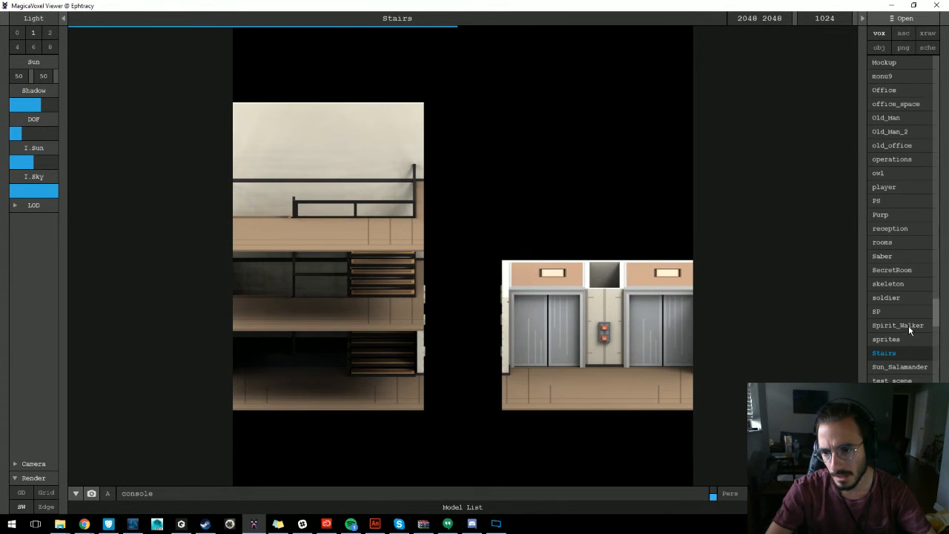
pyautogui.scroll(2, 906, 282)
pyautogui.scroll(1, 886, 190)
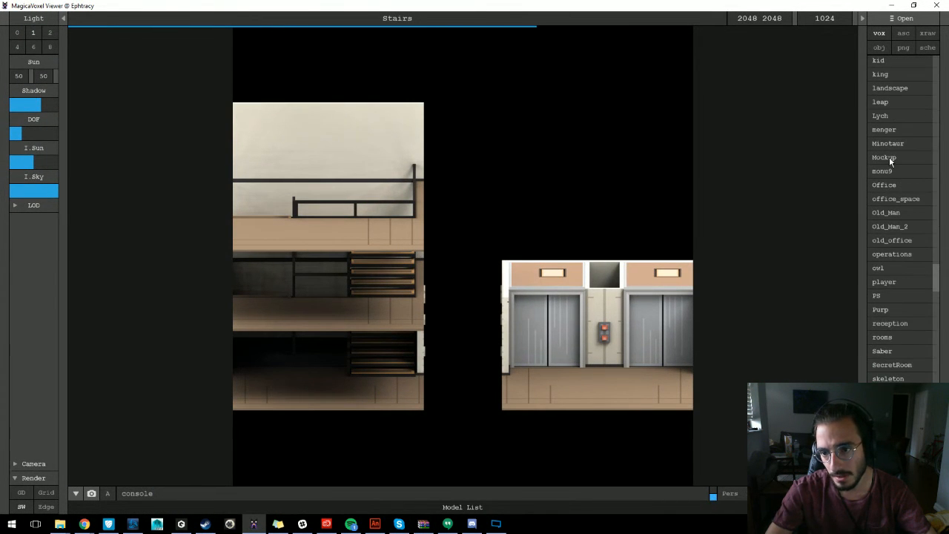
pyautogui.click(886, 158)
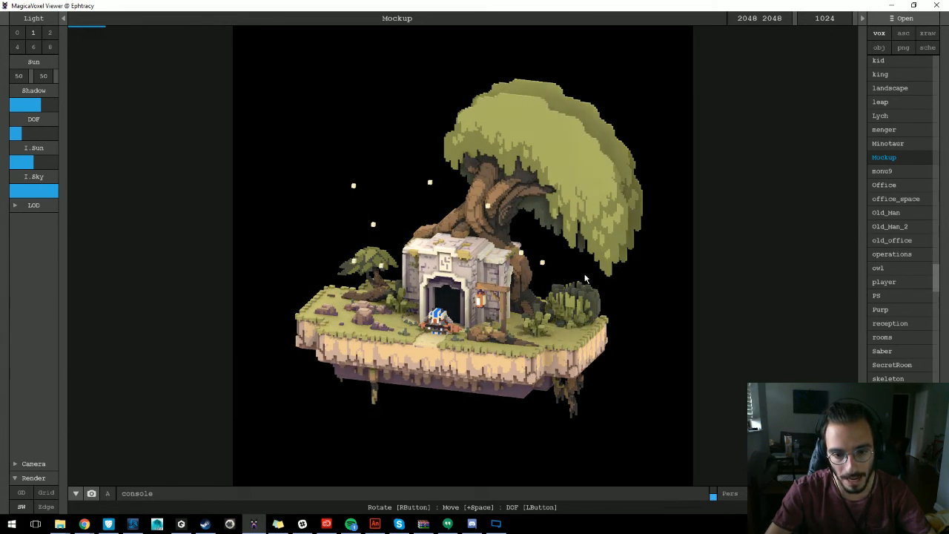
# Step: Examine the rendered tree trunk and its roots up close from the front and the side
pyautogui.scroll(4, 535, 250)
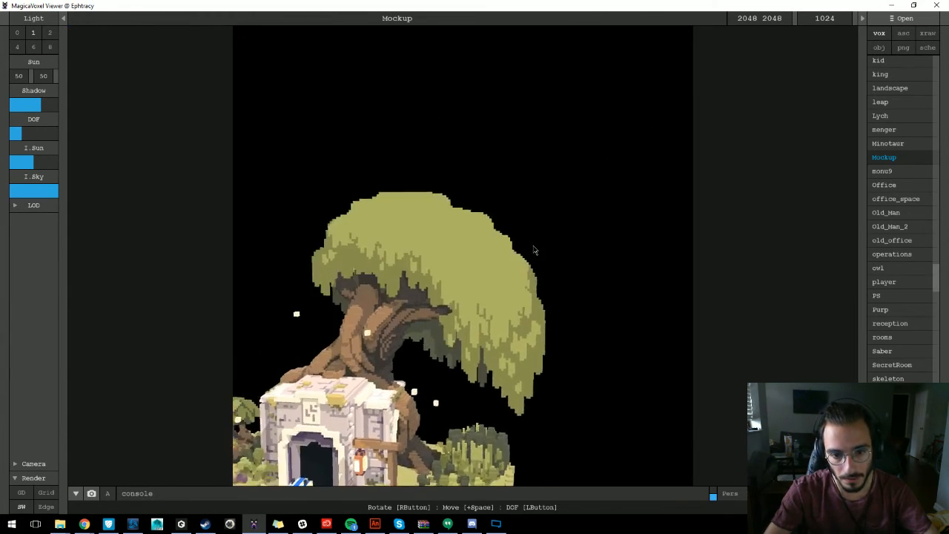
pyautogui.scroll(-3, 534, 250)
pyautogui.scroll(5, 519, 259)
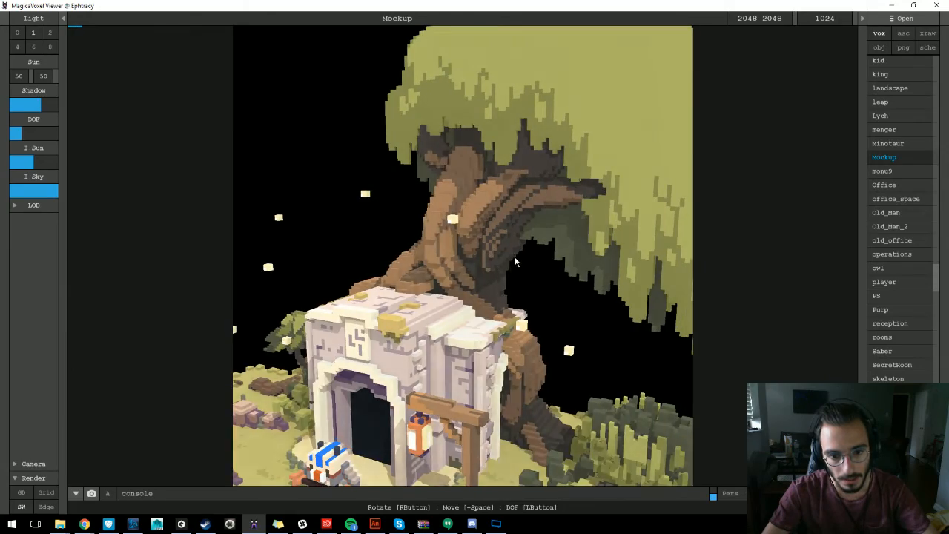
pyautogui.moveTo(516, 268); pyautogui.dragTo(511, 311, button='right')
pyautogui.scroll(5, 561, 307)
pyautogui.scroll(-5, 534, 299)
pyautogui.scroll(-1, 510, 311)
# Step: In File Explorer, browse to the export folder inside Desktop > MagicaVoxel Viewer
pyautogui.click(60, 524)
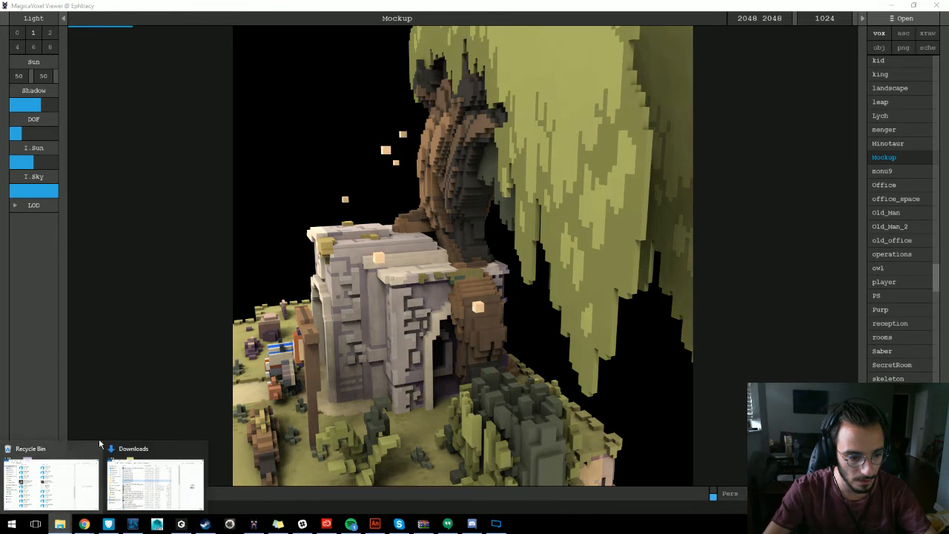
pyautogui.click(155, 483)
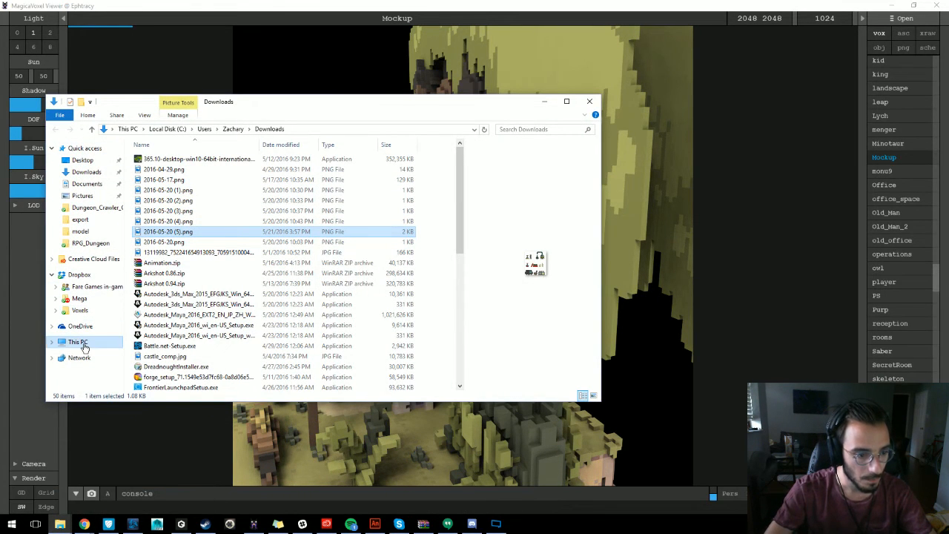
pyautogui.click(85, 346)
pyautogui.click(288, 257)
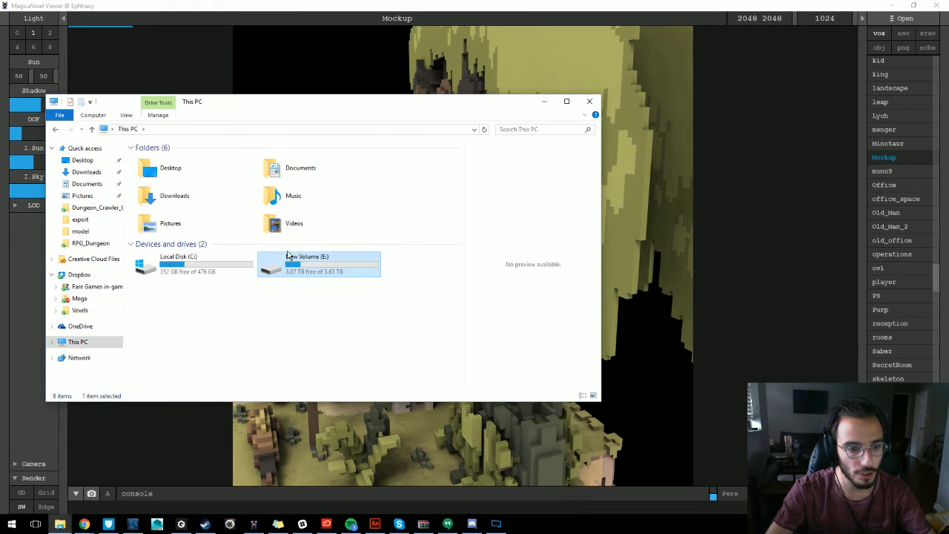
pyautogui.doubleClick(160, 168)
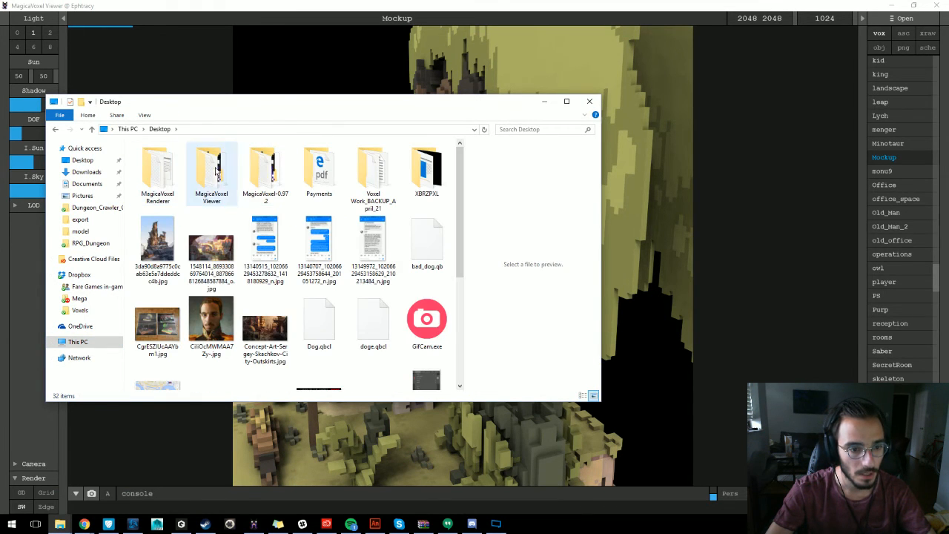
pyautogui.doubleClick(215, 170)
pyautogui.doubleClick(201, 169)
# Step: Find the mockup snapshots among the exported renders, view the front-facing ones from 2016-04-22, and close the image viewer
pyautogui.click(304, 232)
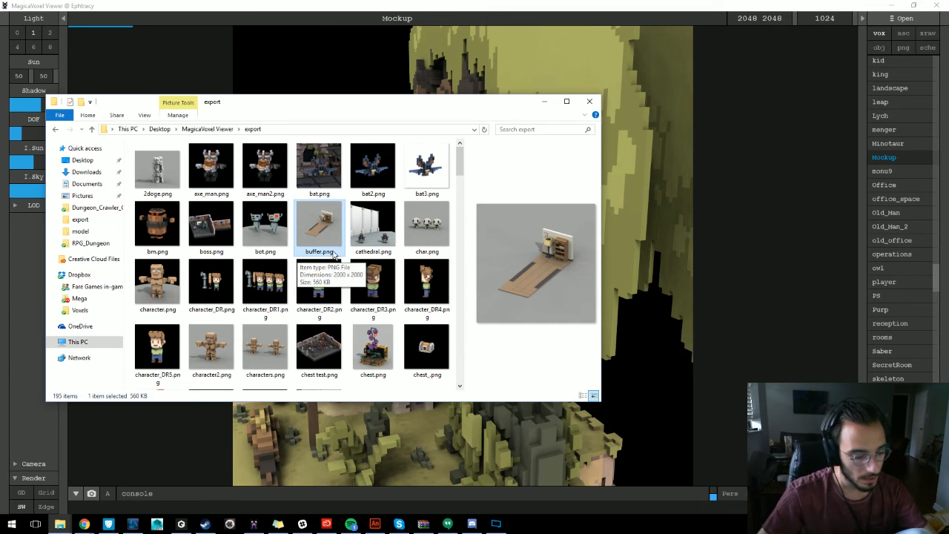
pyautogui.press('m')
pyautogui.scroll(-7, 359, 338)
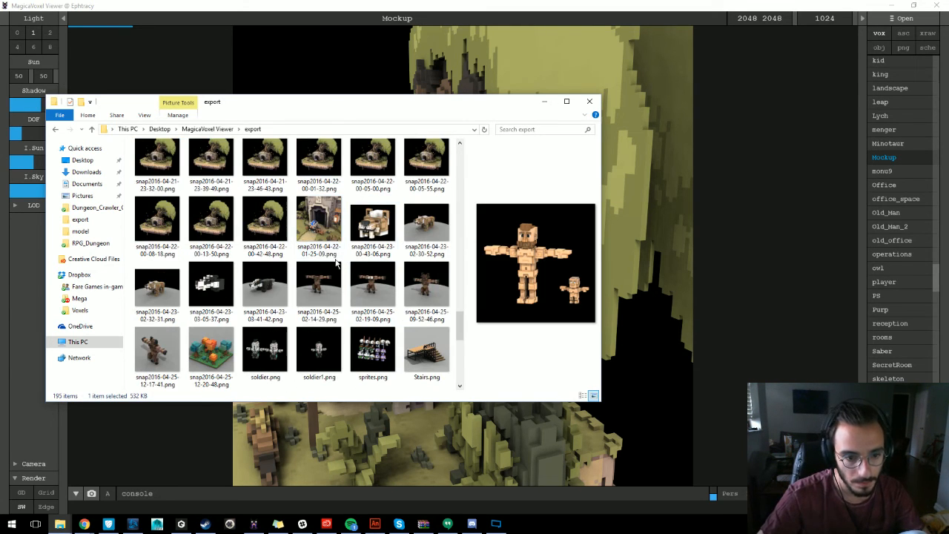
pyautogui.doubleClick(264, 222)
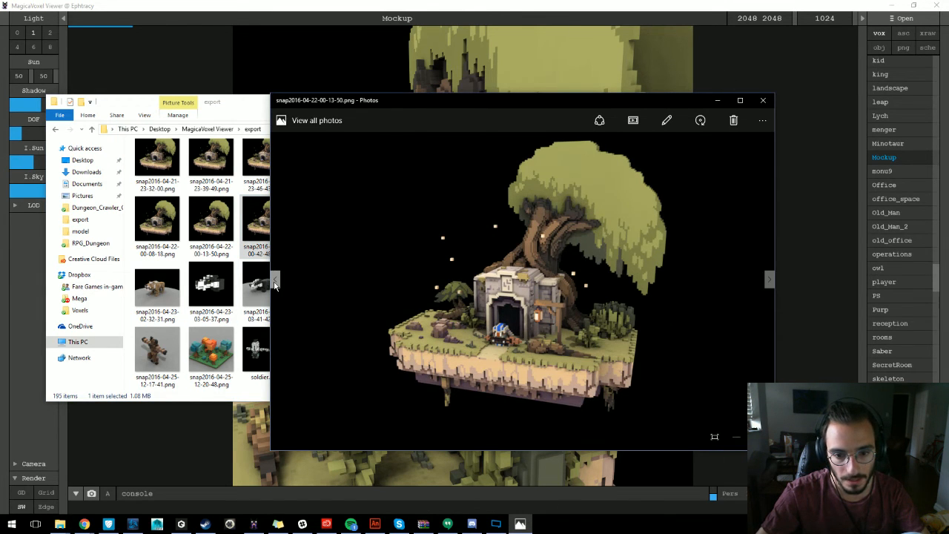
pyautogui.click(763, 100)
pyautogui.scroll(1, 258, 257)
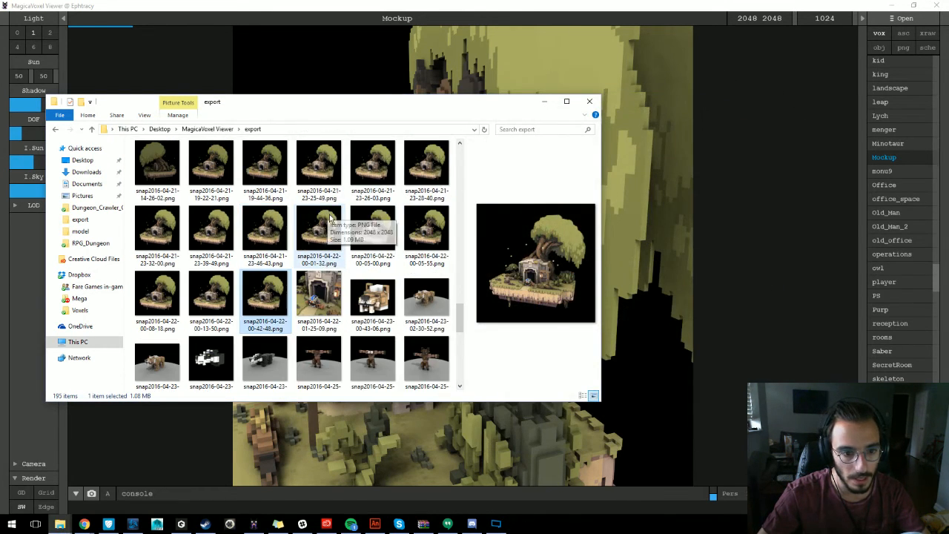
pyautogui.press('Home')
pyautogui.press('Return')
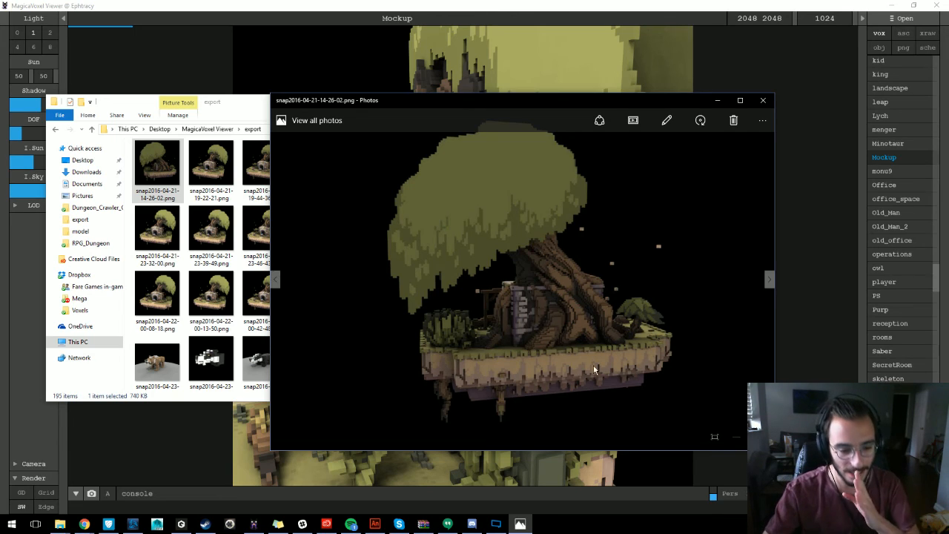
# Step: Switch back to Qubicle, leave the trunk part, and view the whole mockup from the front
pyautogui.click(181, 524)
pyautogui.doubleClick(586, 302)
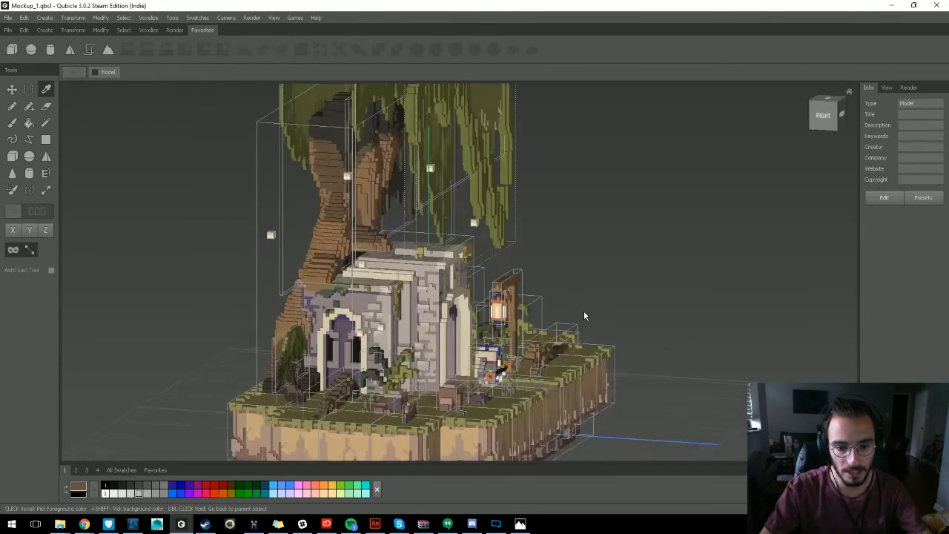
pyautogui.moveTo(583, 310); pyautogui.dragTo(647, 320, button='right')
pyautogui.scroll(-5, 646, 322)
pyautogui.moveTo(599, 285); pyautogui.dragTo(573, 338, button='middle')
pyautogui.moveTo(573, 338); pyautogui.dragTo(539, 328, button='right')
pyautogui.scroll(5, 539, 328)
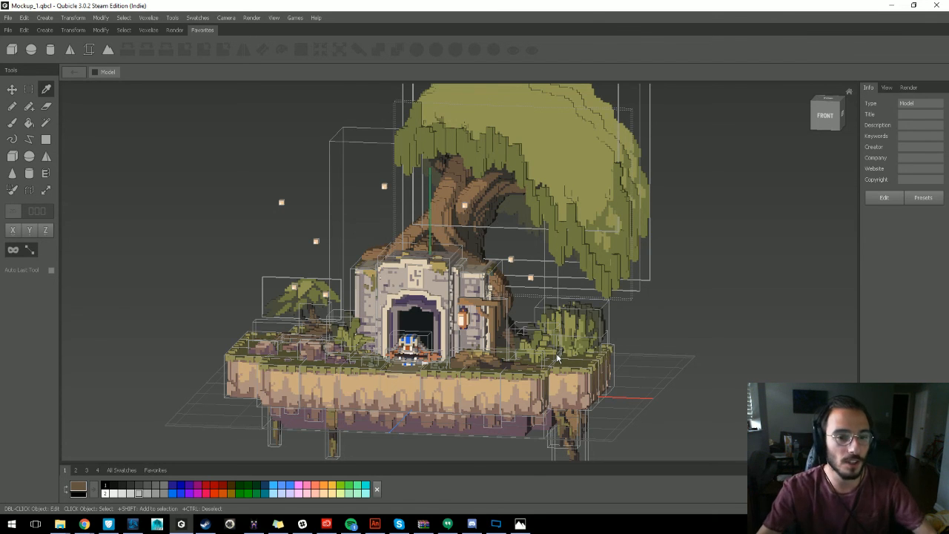
# Step: Open the tree trunk part to inspect its roots from the front and back, and return to the whole model
pyautogui.doubleClick(473, 194)
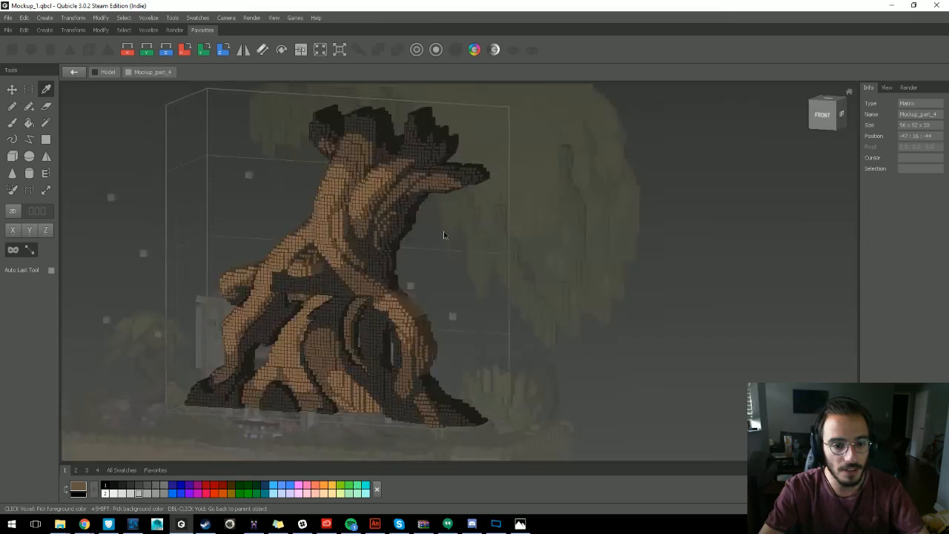
pyautogui.moveTo(443, 235); pyautogui.dragTo(457, 291, button='right')
pyautogui.doubleClick(457, 291)
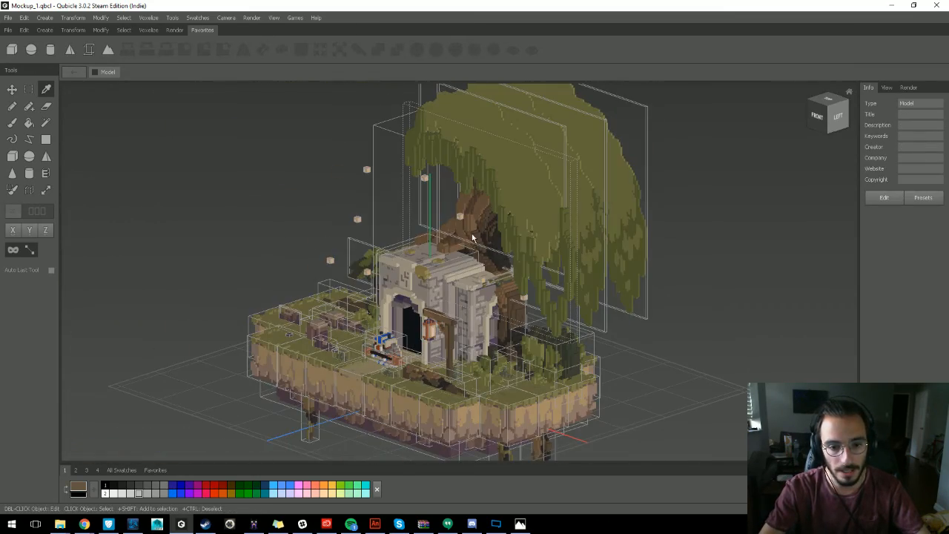
pyautogui.doubleClick(472, 237)
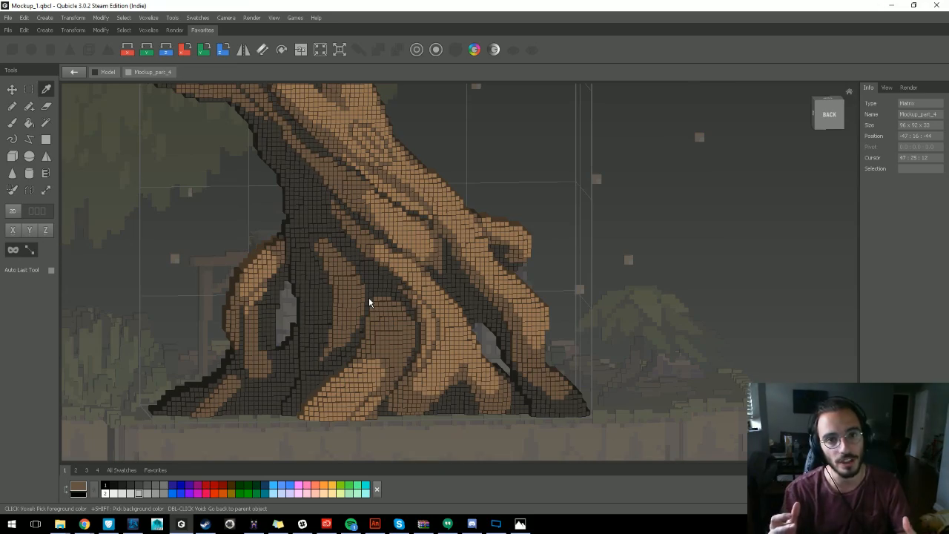
pyautogui.doubleClick(722, 195)
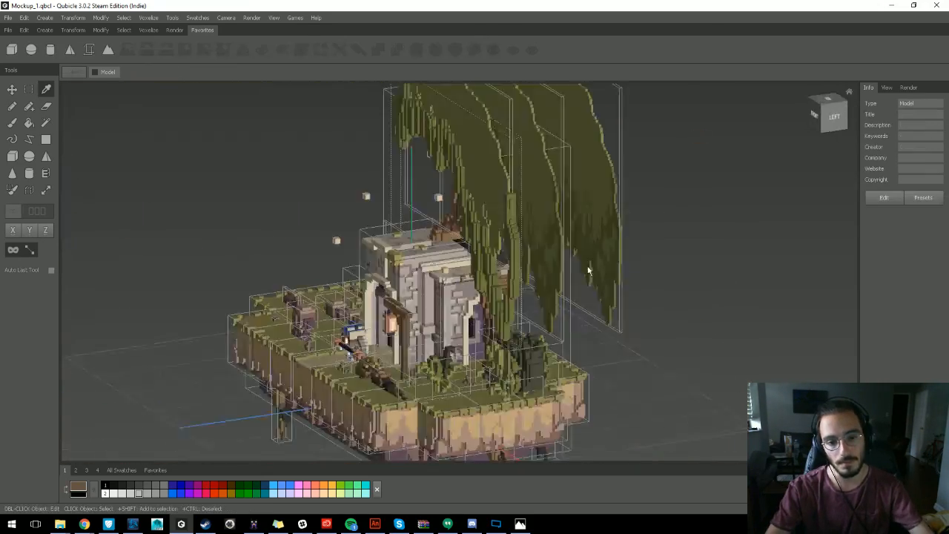
# Step: Inspect the ground blocks from above, opening one front grass block on its own, and return to the whole model with nothing selected
pyautogui.moveTo(445, 212); pyautogui.dragTo(381, 339, button='right')
pyautogui.scroll(-3, 480, 228)
pyautogui.scroll(5, 422, 344)
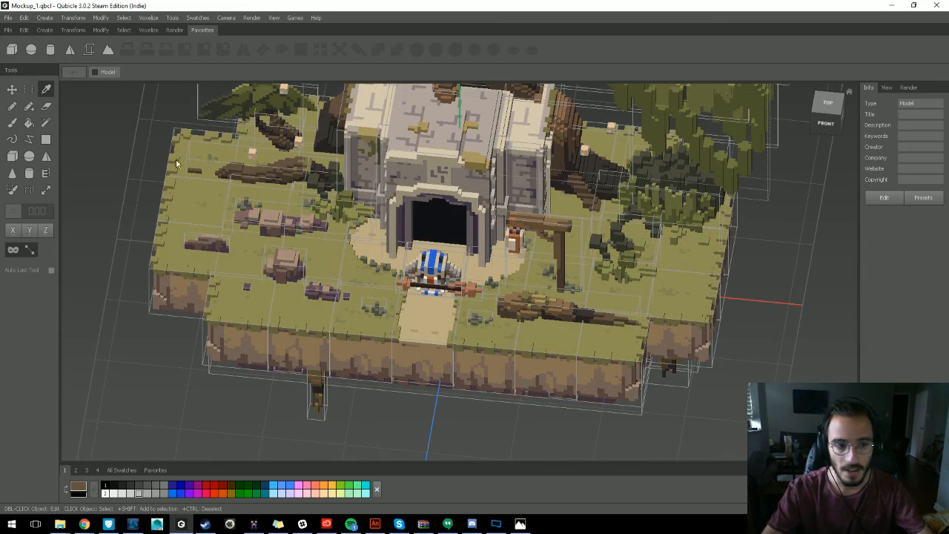
pyautogui.click(11, 88)
pyautogui.moveTo(282, 299); pyautogui.dragTo(288, 287, button='right')
pyautogui.doubleClick(367, 326)
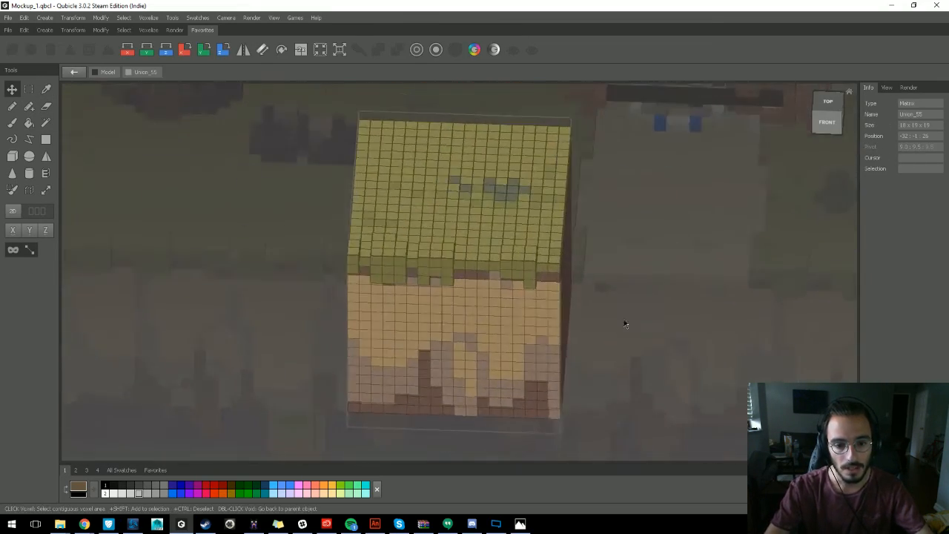
pyautogui.doubleClick(623, 326)
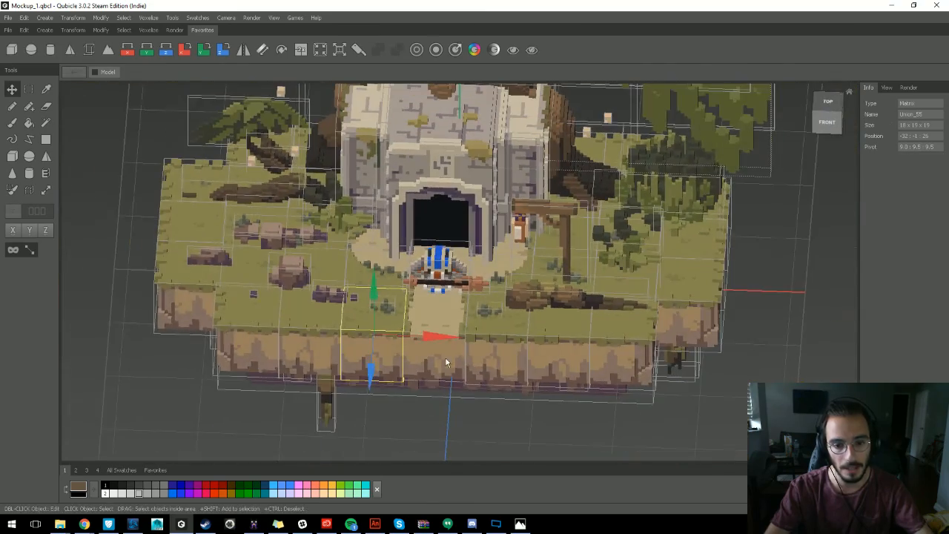
pyautogui.moveTo(445, 362); pyautogui.dragTo(478, 344, button='right')
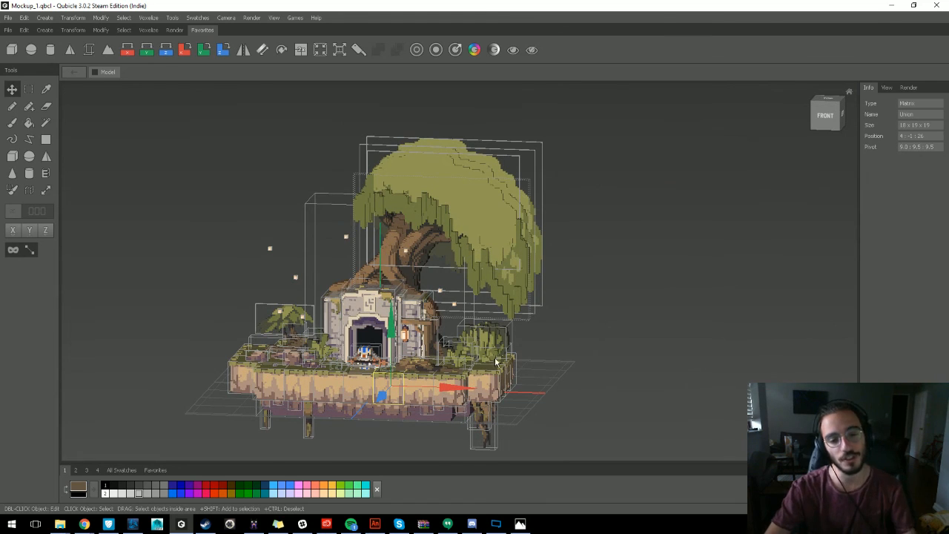
pyautogui.click(585, 365)
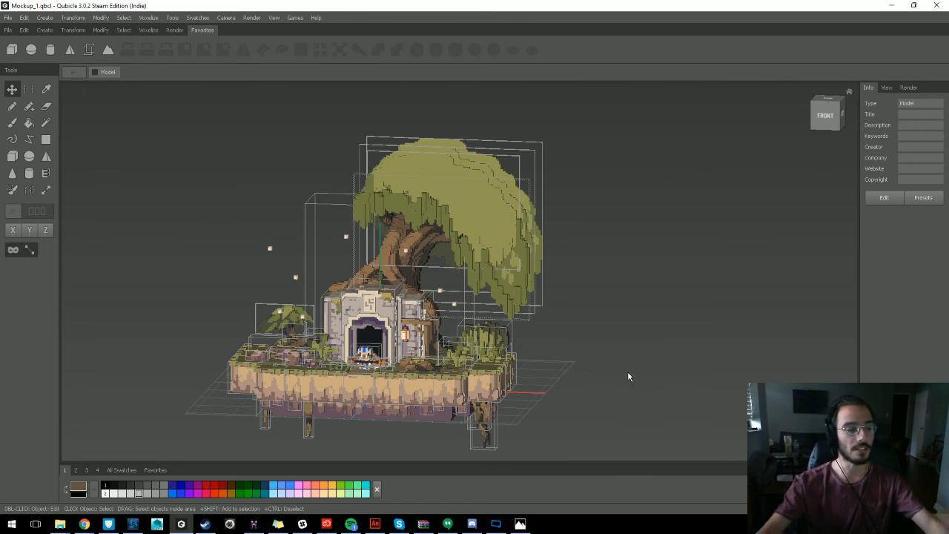